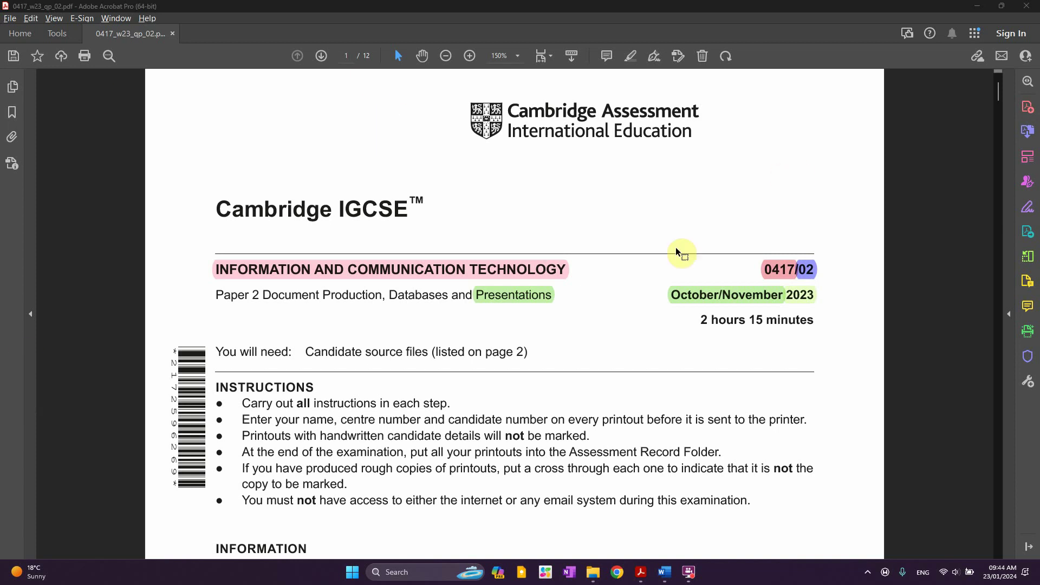
Scroll through the exam paper to page 8 and fit it to the window width
left_click(811, 273)
left_click(504, 299)
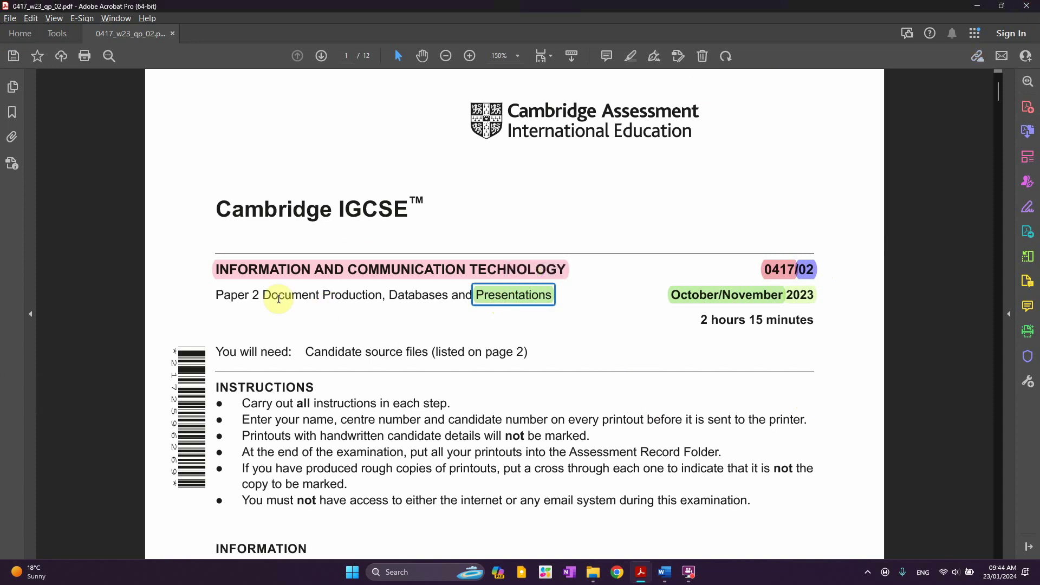
left_click_drag(264, 297, 415, 306)
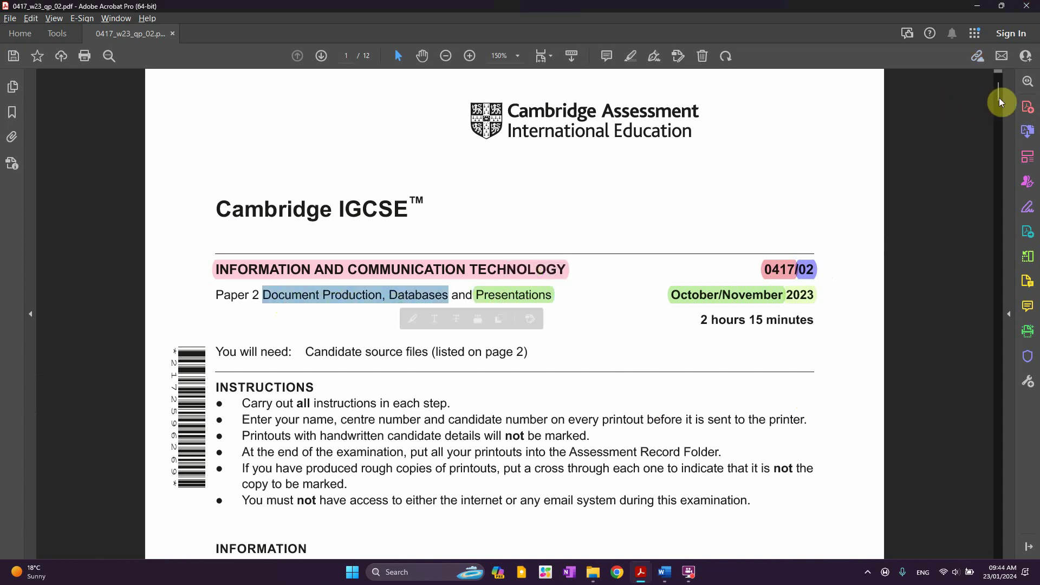
left_click_drag(999, 97, 988, 367)
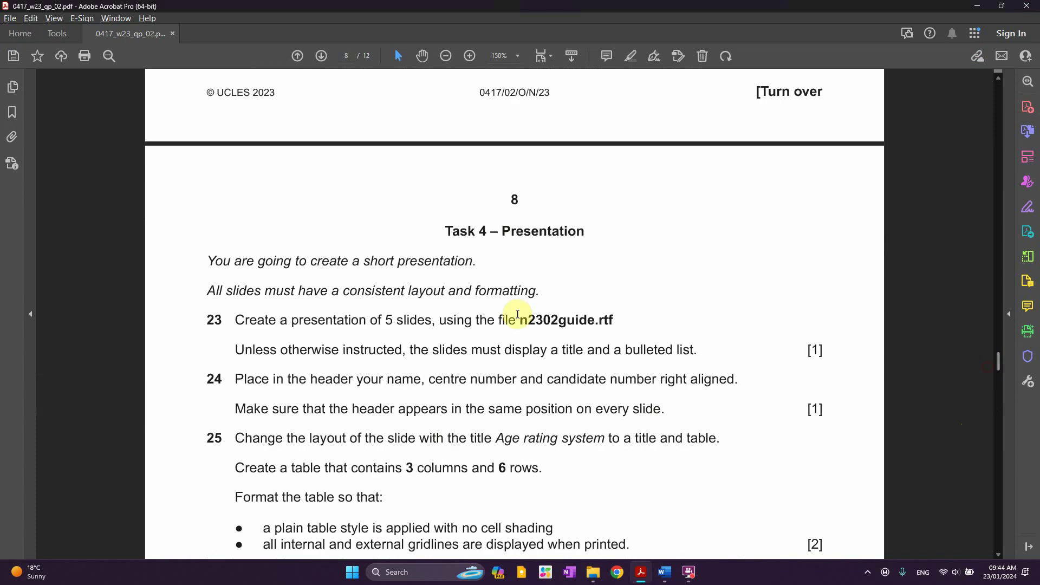
key("ctrl+2")
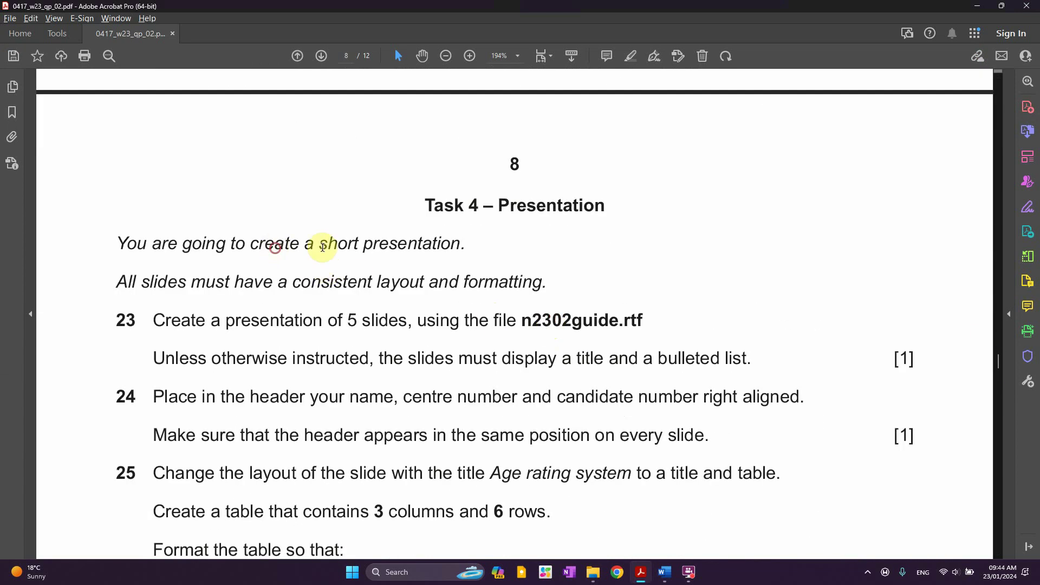
Select passages of the Task 4 presentation instructions while reading, down to the n2302guide file
left_click_drag(251, 244, 460, 244)
left_click_drag(178, 282, 504, 288)
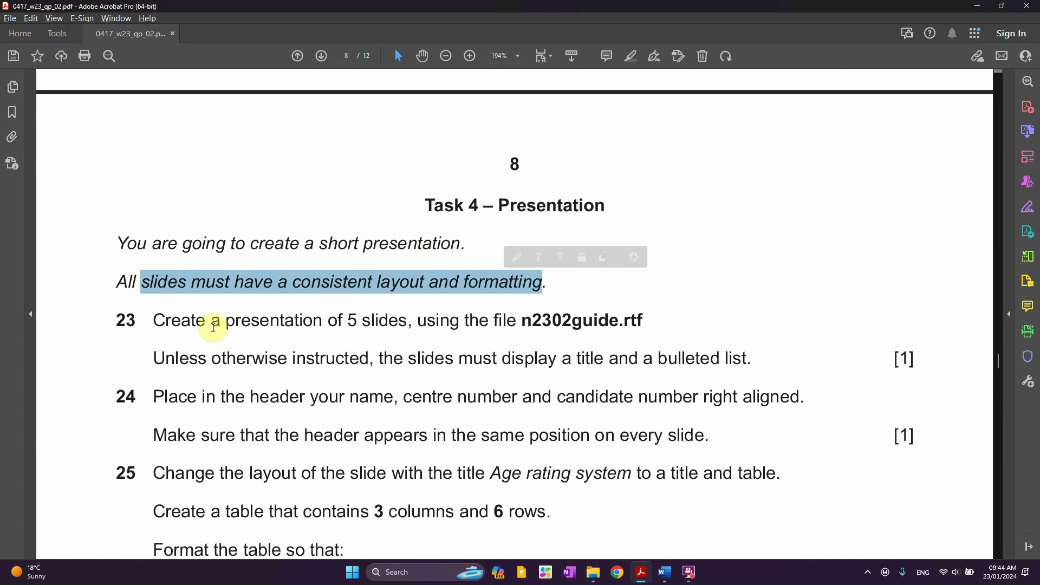
left_click_drag(206, 321, 382, 326)
scroll(382, 326, "down", 2)
left_click_drag(434, 245, 615, 244)
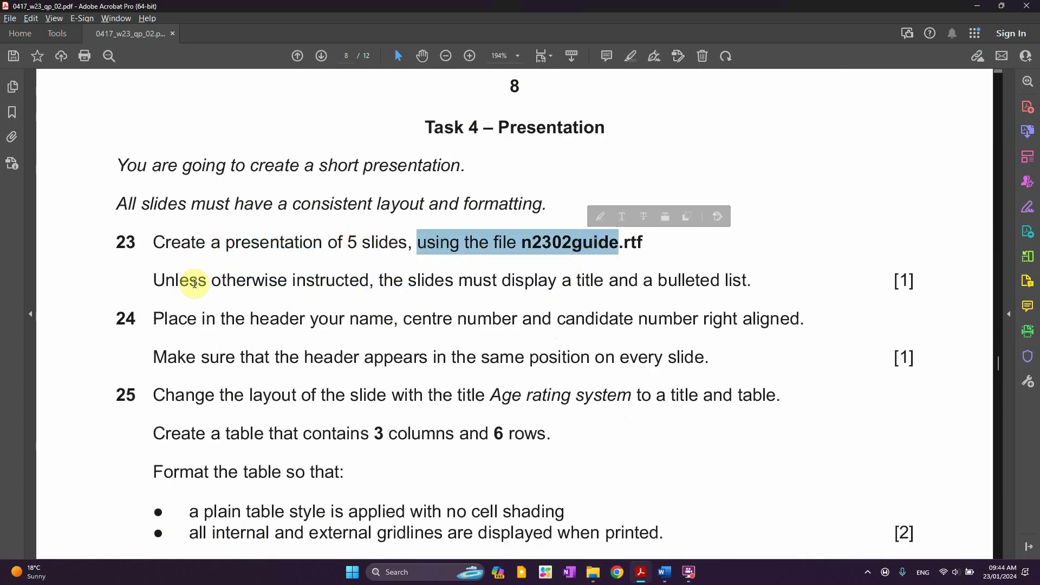
left_click_drag(211, 283, 749, 282)
Highlight 'the slides must display a title and a bulleted list' in green
left_click(595, 285)
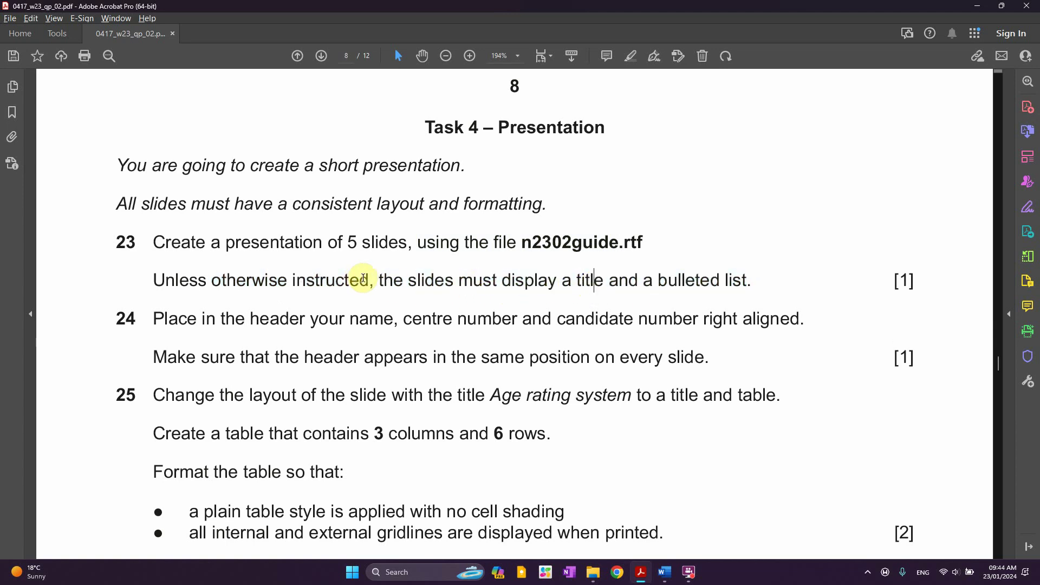
left_click(373, 280)
left_click_drag(375, 280, 748, 282)
left_click(769, 273)
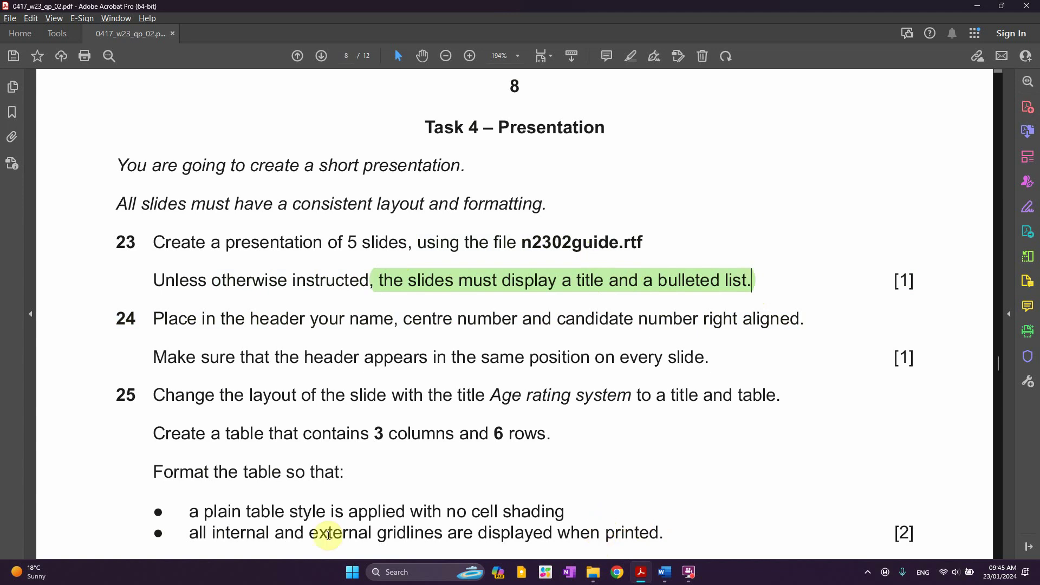
Launch PowerPoint and browse this computer for a file to open
left_click(352, 573)
type("power")
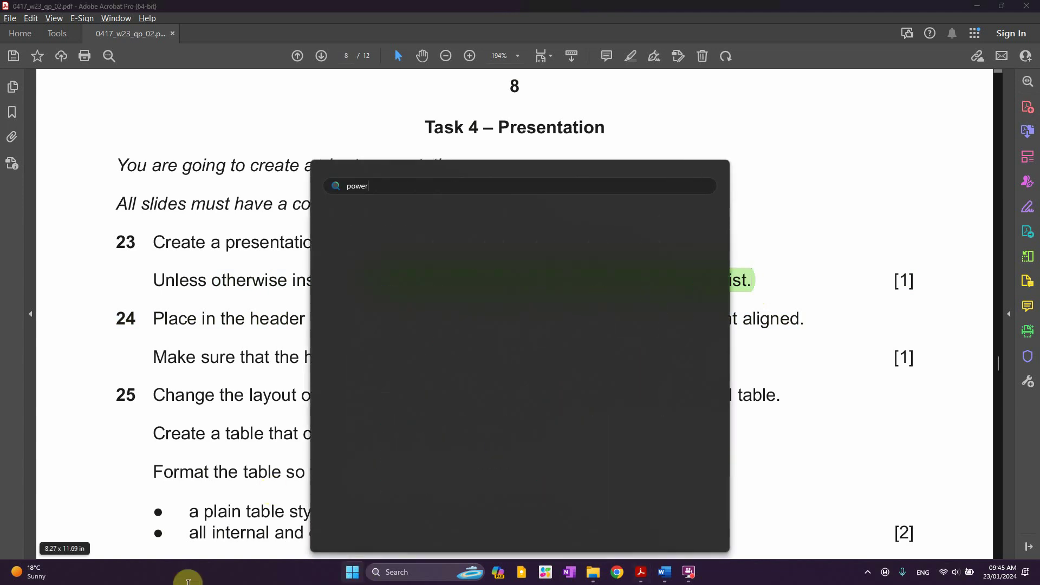
left_click(398, 266)
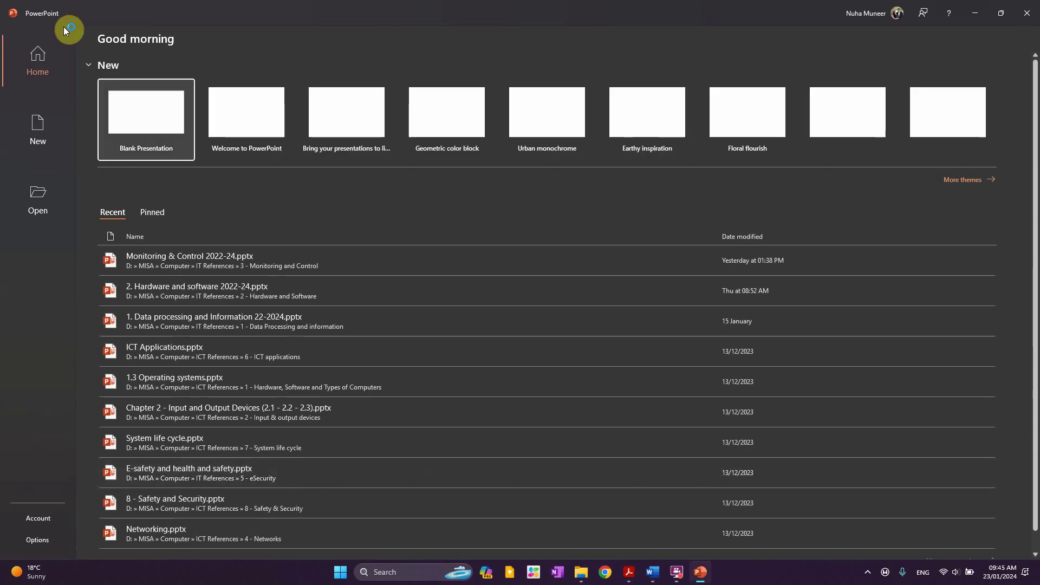
left_click(45, 203)
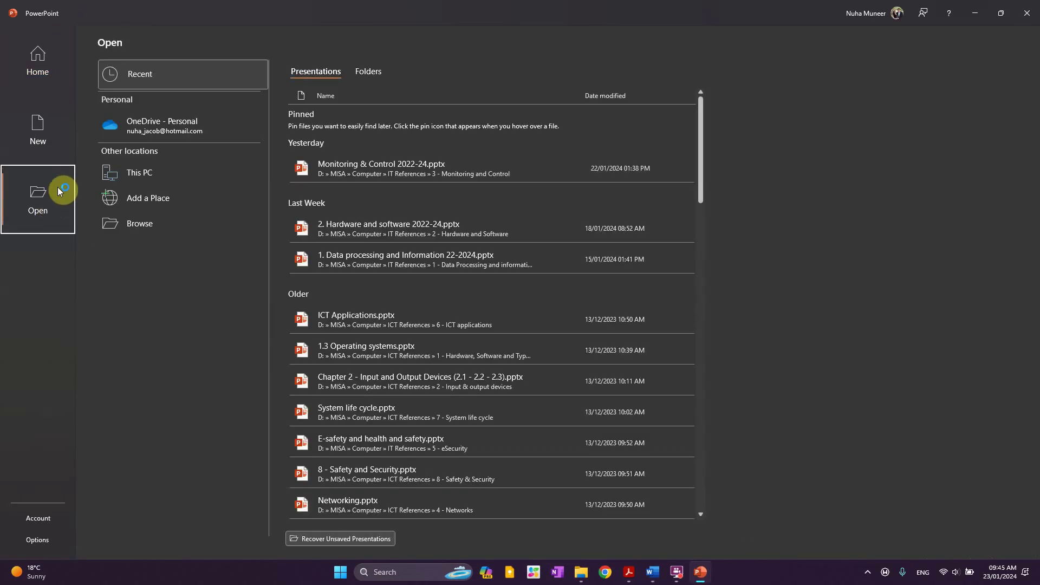
left_click(147, 232)
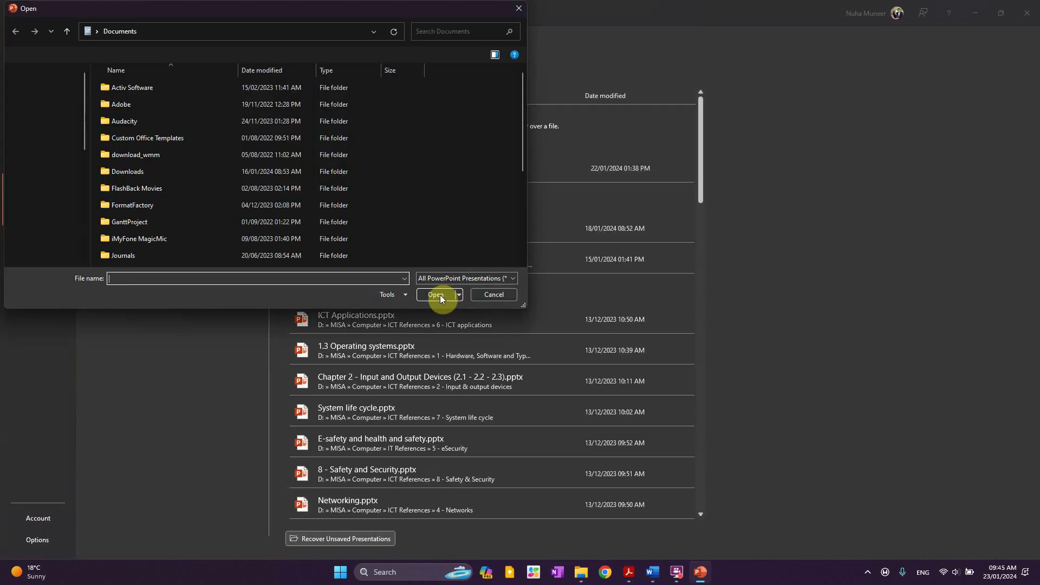
Copy the exam source folder path and paste it into the Open dialog's location bar
left_click(578, 573)
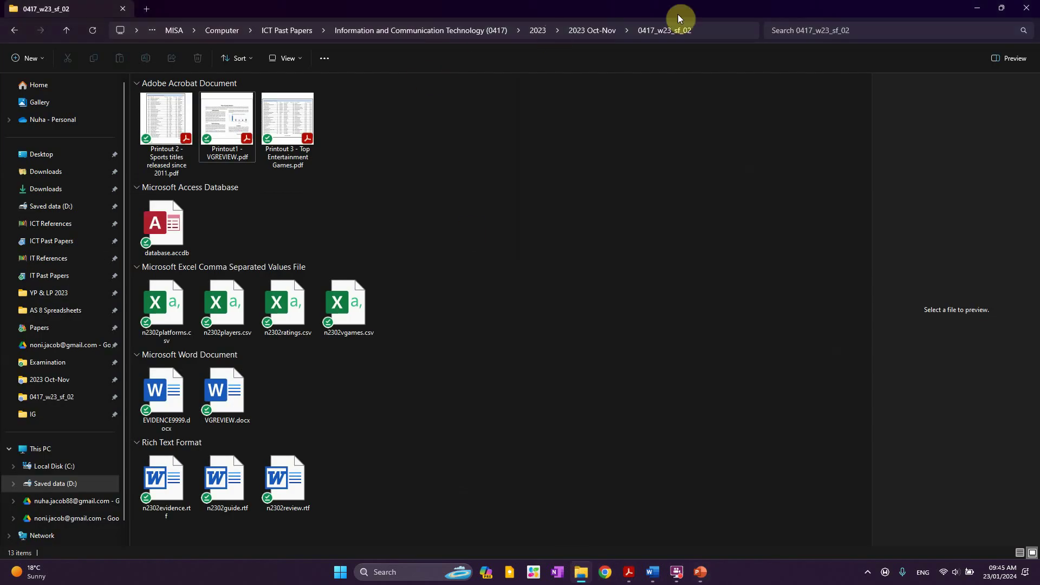
left_click(709, 33)
key("ctrl+c")
key("alt+Tab")
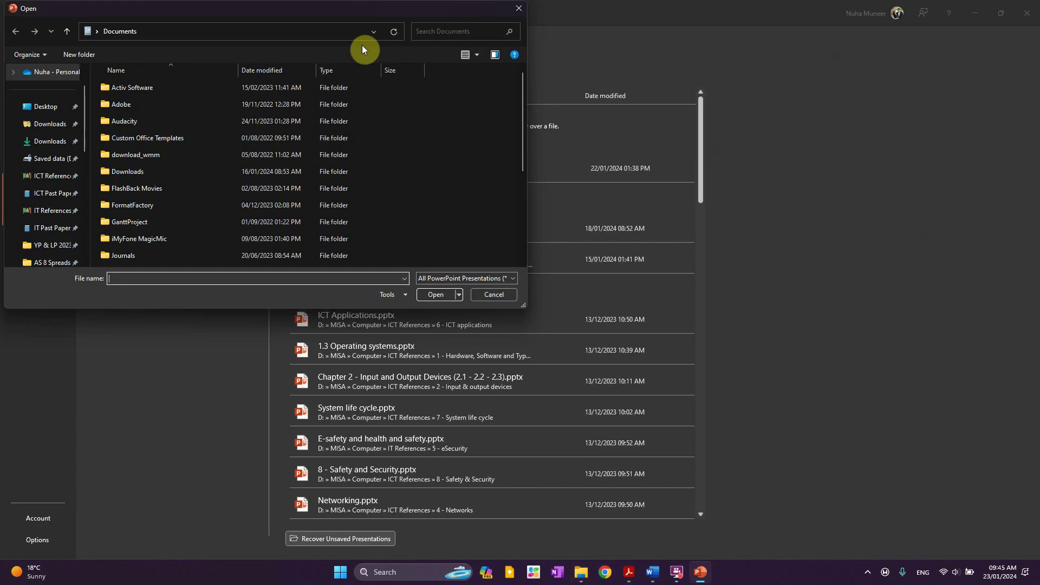
left_click(336, 36)
key("ctrl+v")
key("Return")
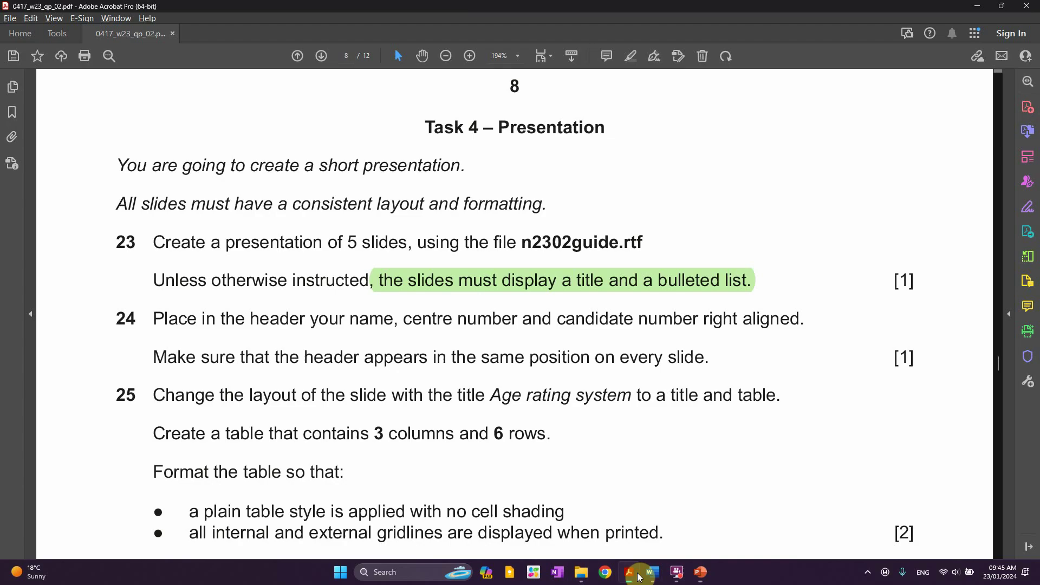
Show All Files (*.*) in the dialog and select n2302guide.rtf
left_click(628, 572)
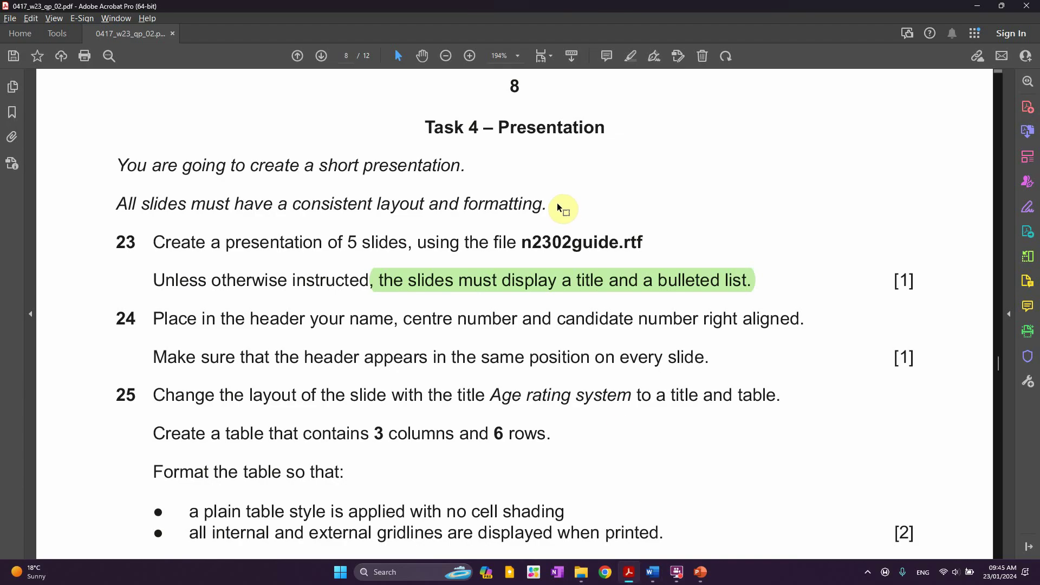
double_click(558, 244)
key("ctrl+c")
key("alt+Tab")
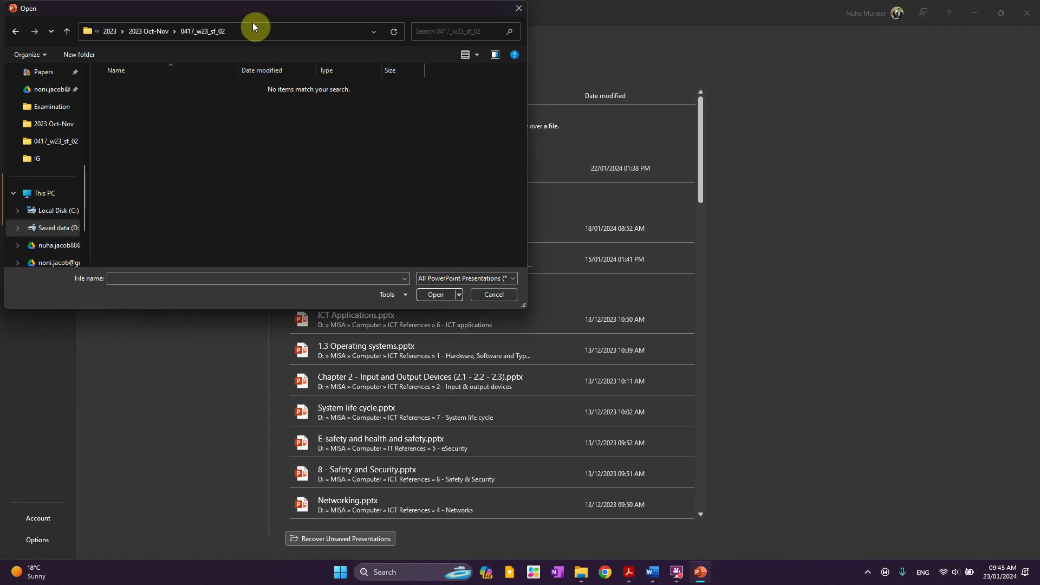
left_click_drag(253, 7, 408, 86)
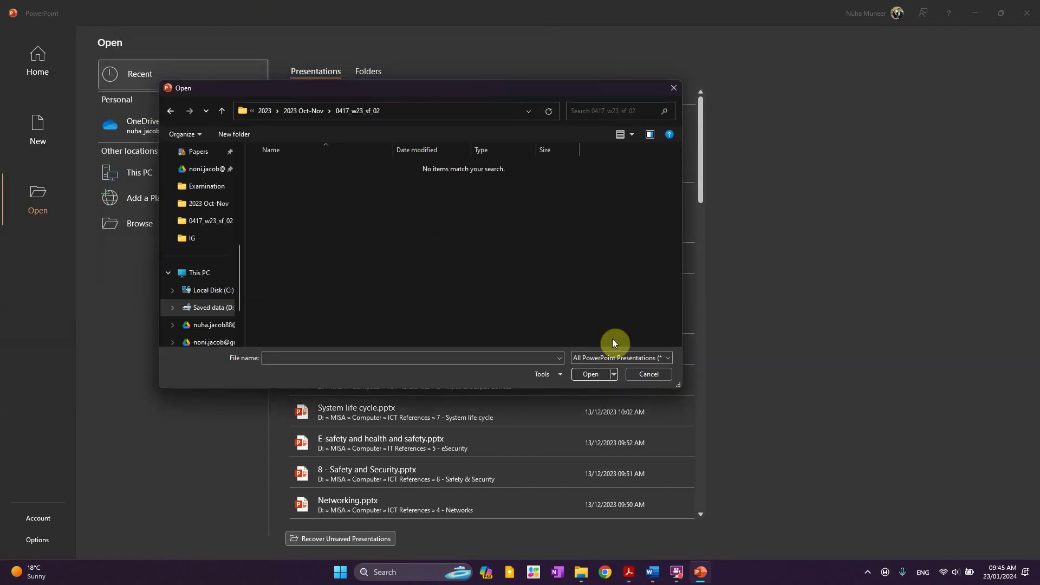
left_click(603, 360)
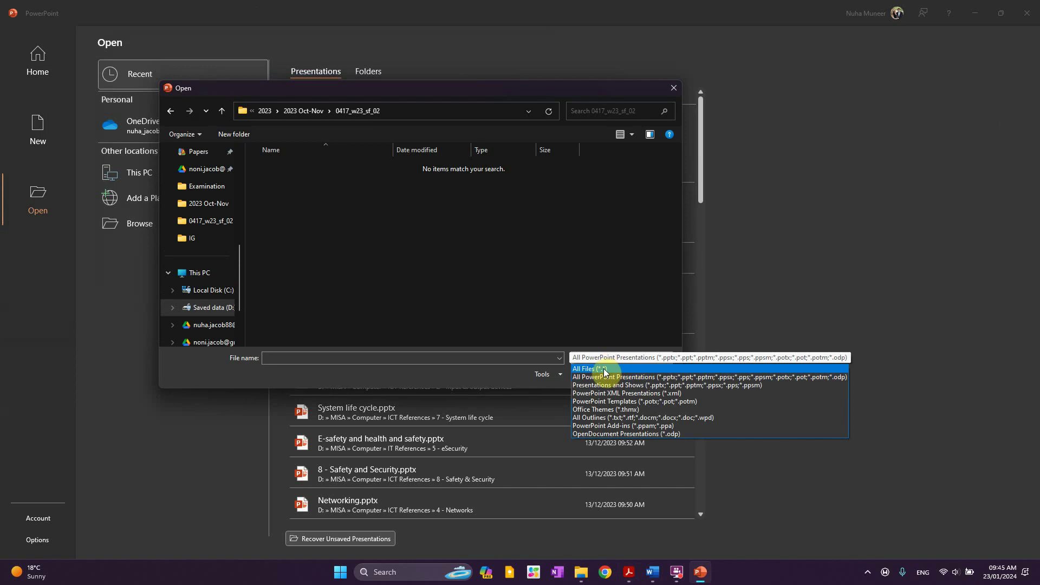
left_click(604, 370)
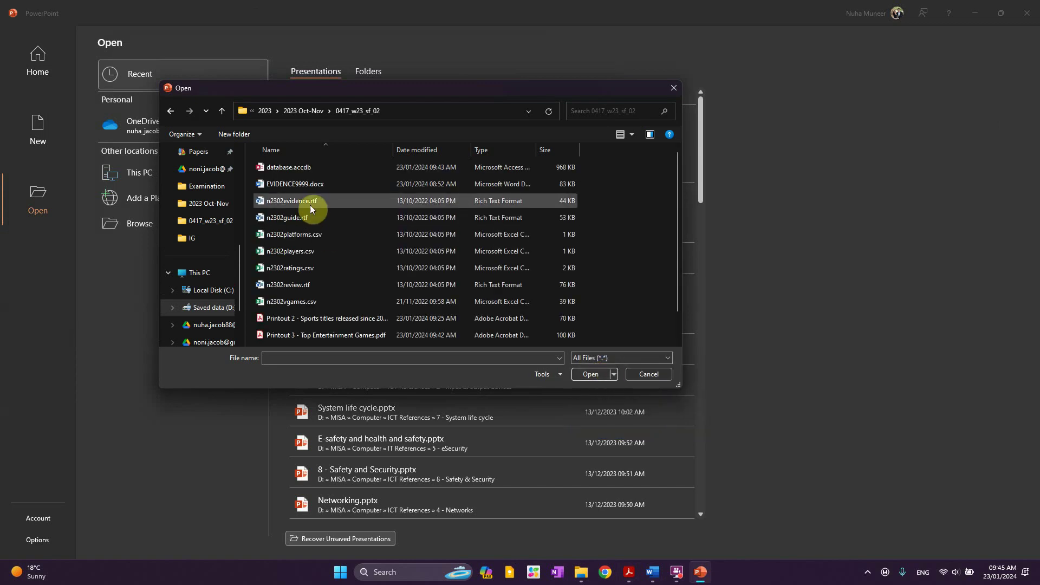
left_click(296, 218)
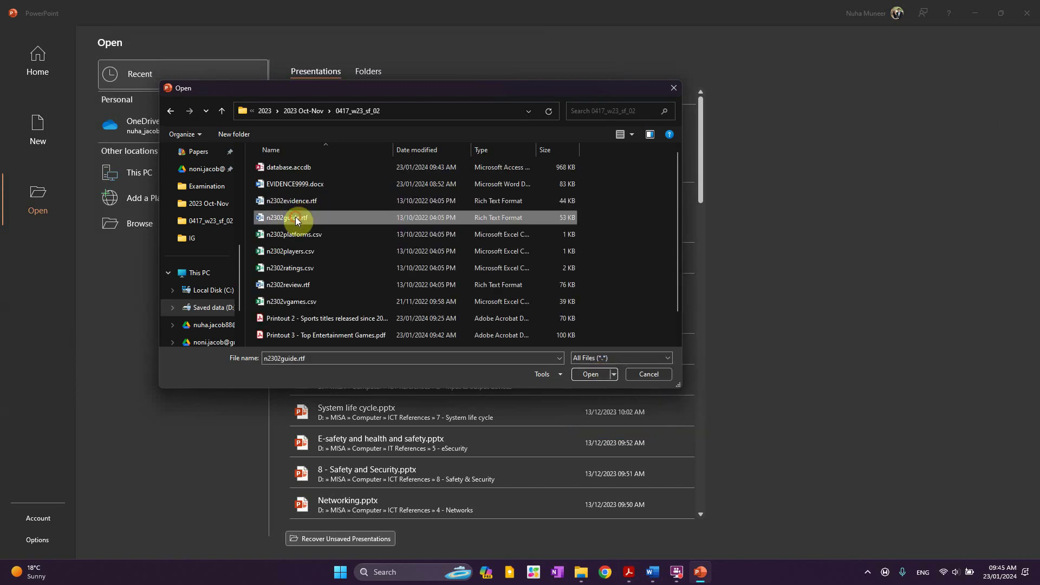
Import n2302guide.rtf as slides, dismiss the licence banner and preview the slides
left_click(587, 374)
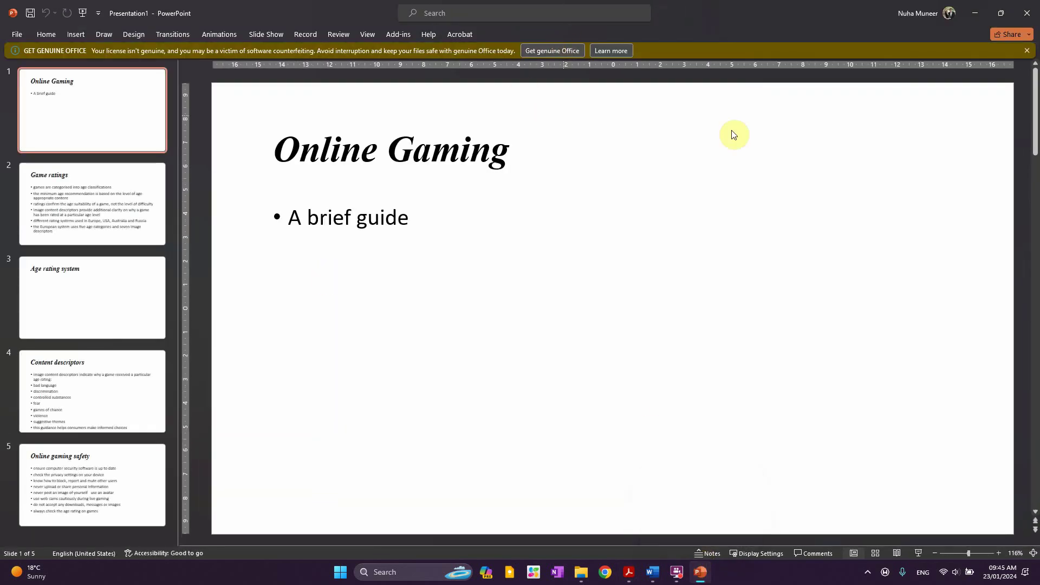
left_click(1028, 50)
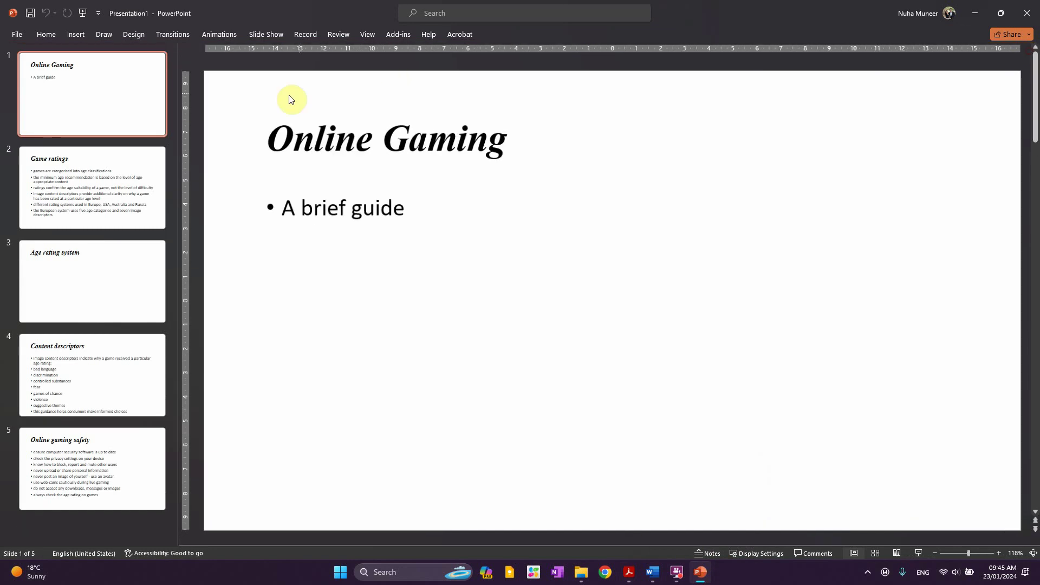
left_click(47, 30)
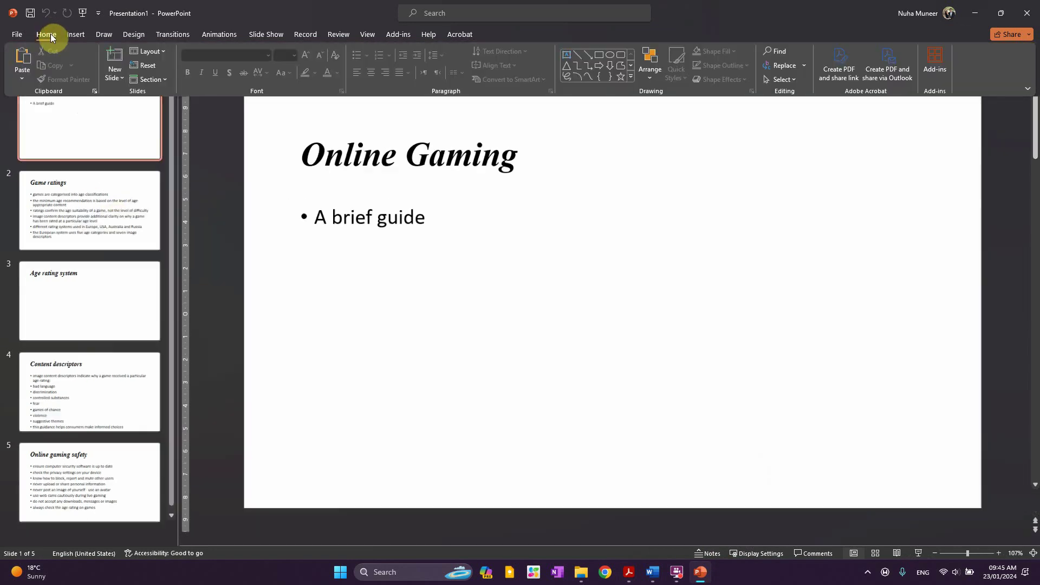
left_click(132, 228)
left_click(126, 298)
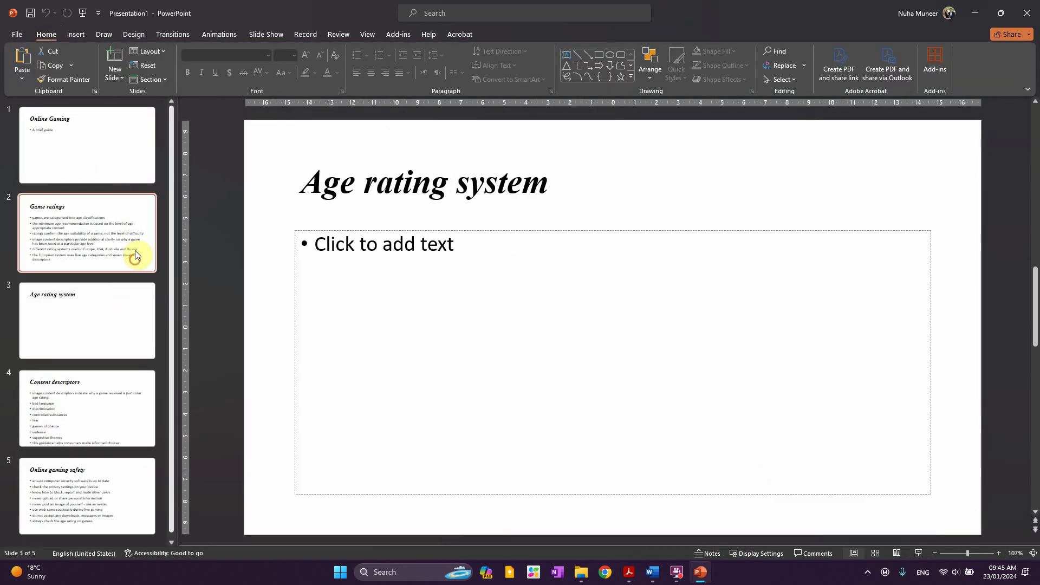
left_click(128, 173)
Clear the exam paper's selection, then review the Game ratings, Age rating system and Content descriptors slides
key("alt+Tab")
left_click(469, 242)
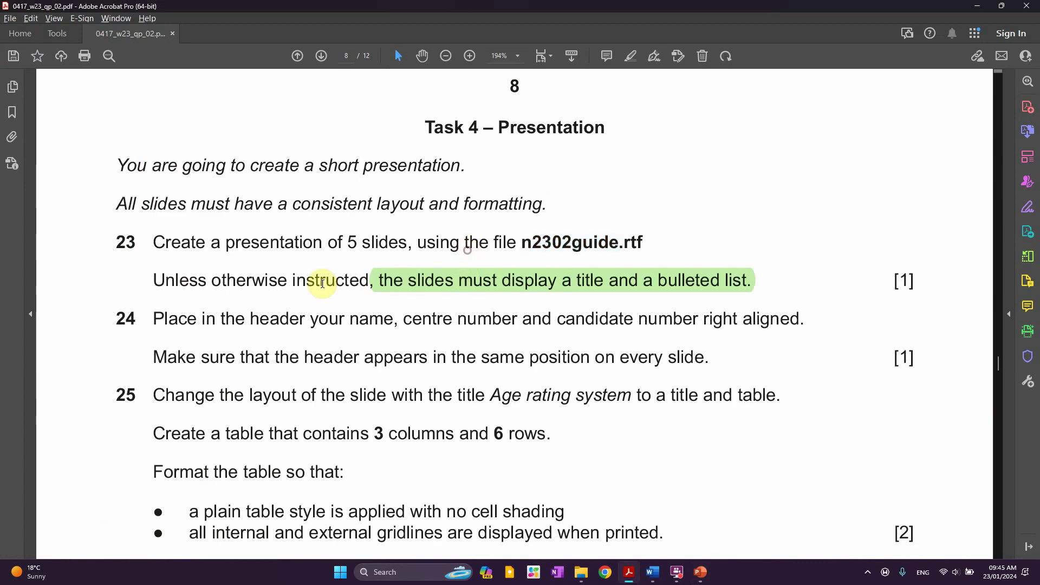
key("alt+Tab")
left_click(112, 233)
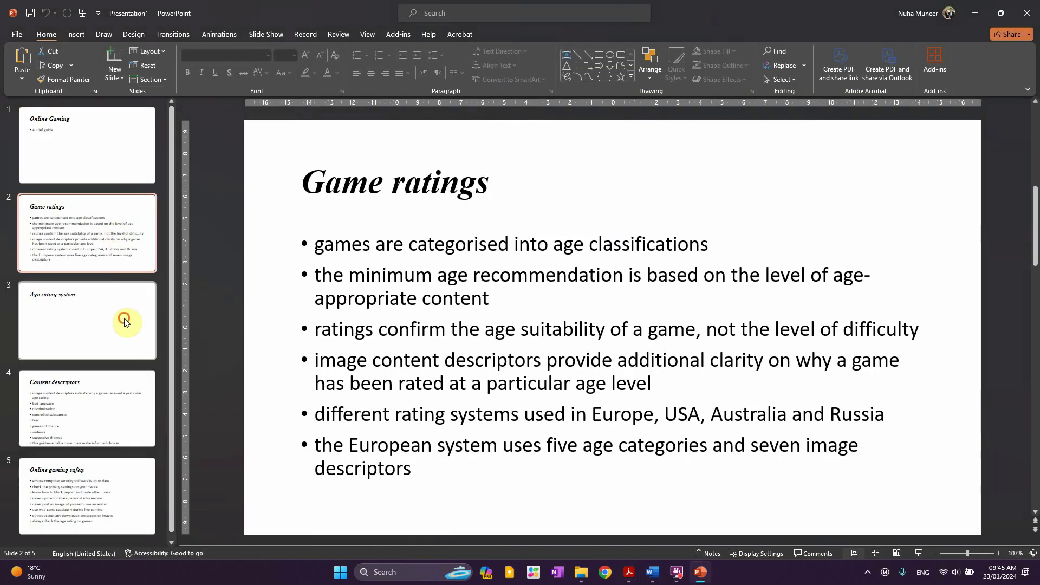
left_click(121, 318)
left_click(121, 390)
scroll(297, 244, "up", 2)
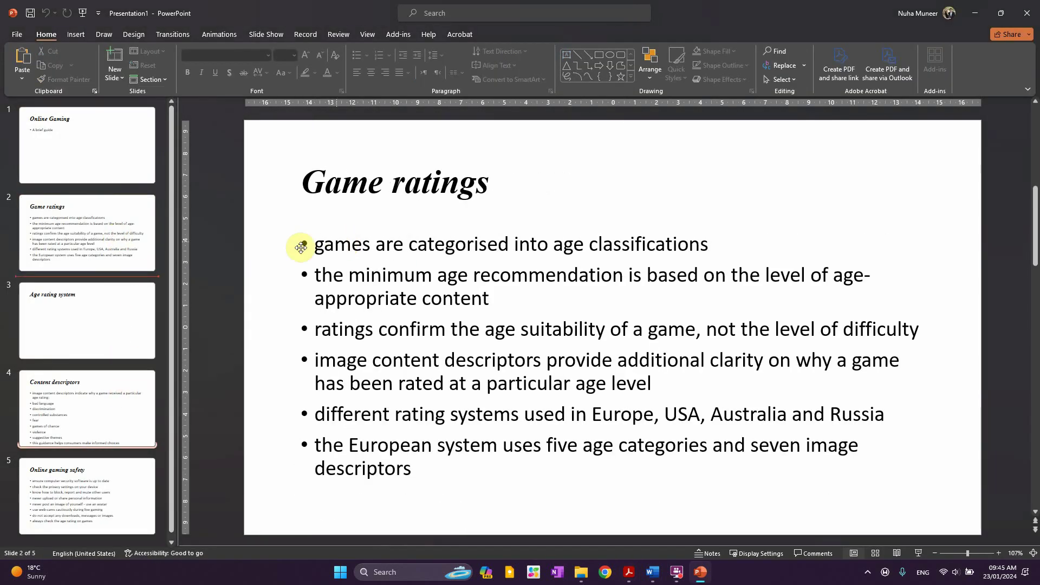
left_click(327, 186)
left_click(305, 242)
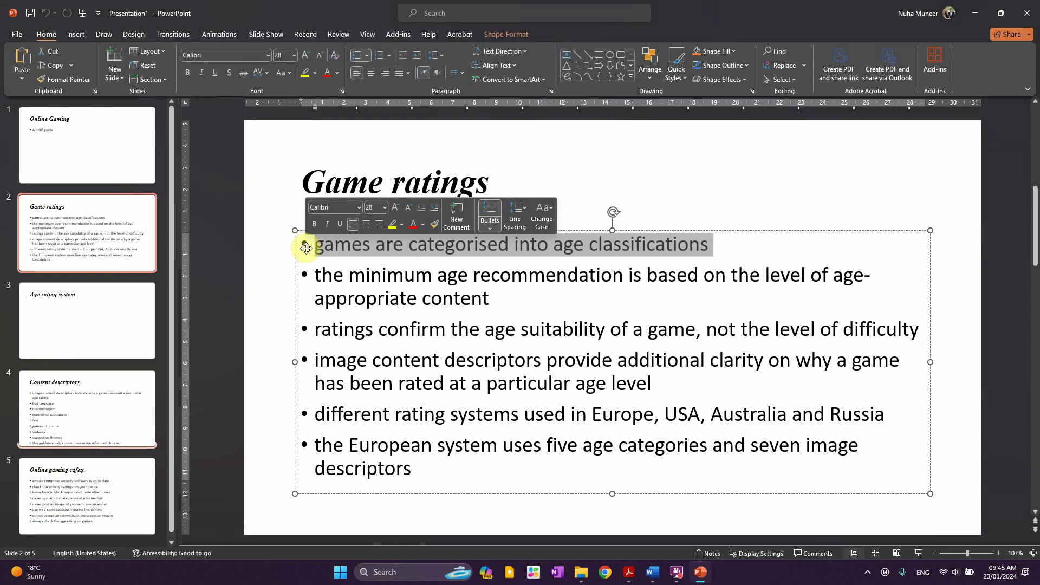
key("alt+Tab")
Mark 'right aligned' and 'header' in step 24 with green highlights, then return to PowerPoint
left_click(452, 292)
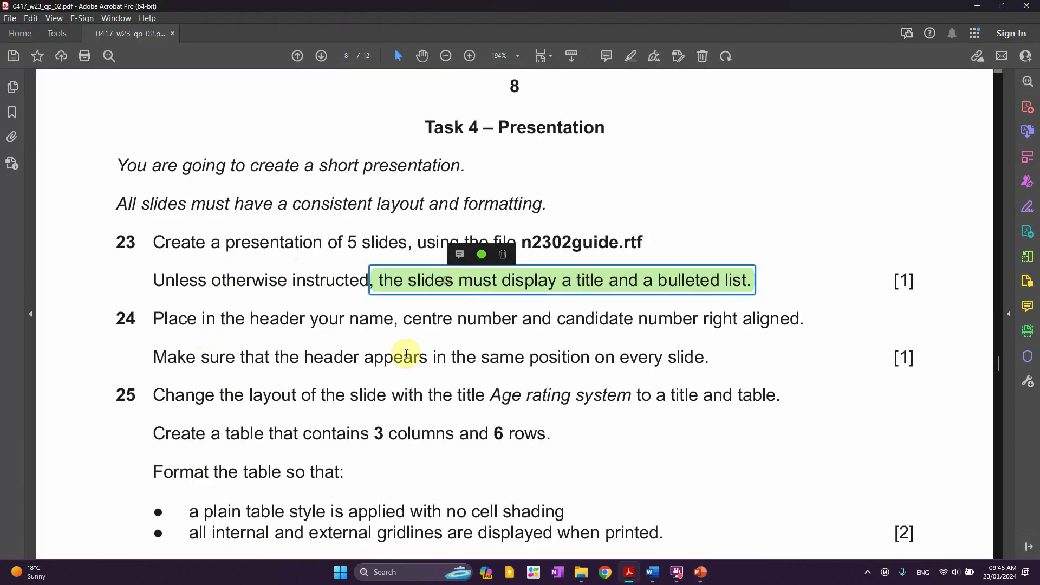
scroll(320, 356, "down", 3)
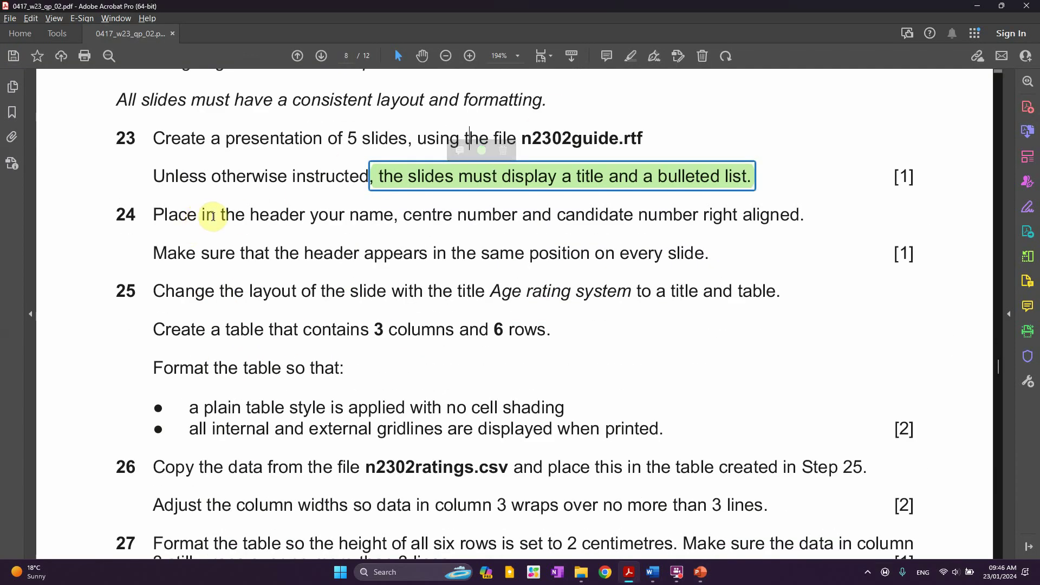
left_click_drag(218, 217, 395, 217)
left_click_drag(458, 217, 789, 216)
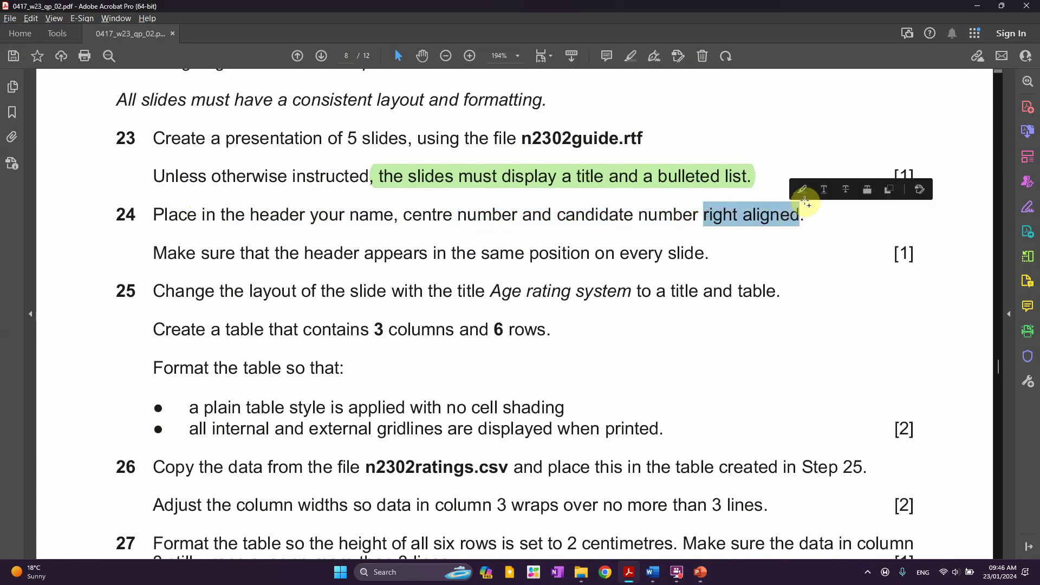
left_click(801, 189)
double_click(274, 215)
left_click(288, 189)
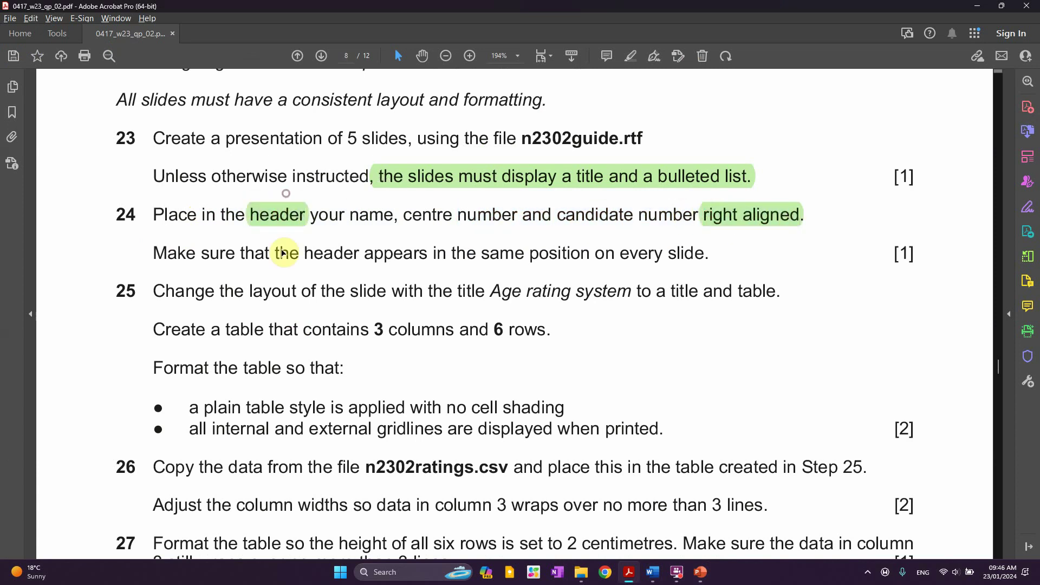
key("alt+Tab")
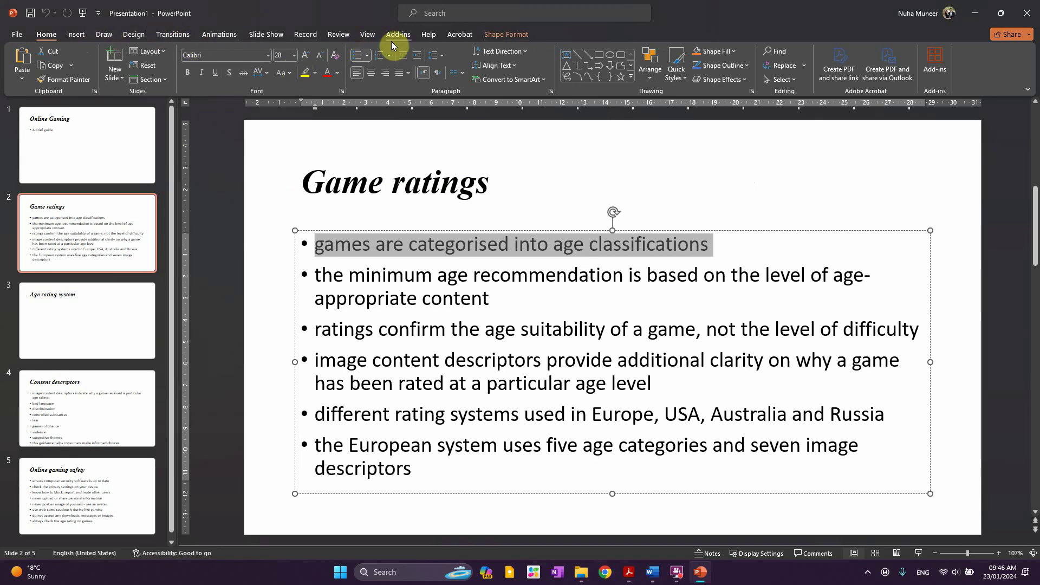
Switch to Slide Master view and select the top-level master slide
left_click(360, 34)
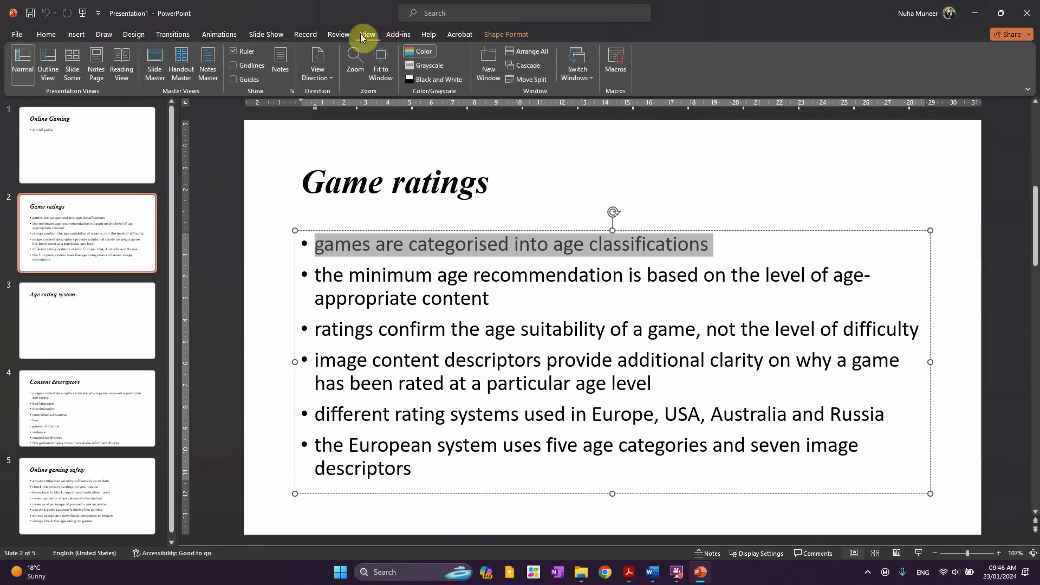
left_click(150, 76)
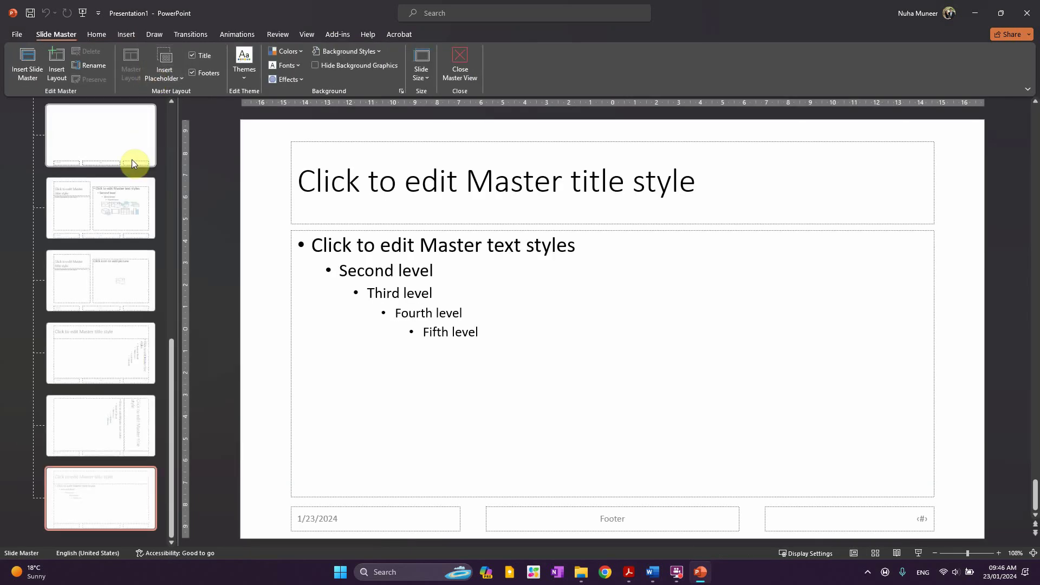
scroll(131, 168, "up", 5)
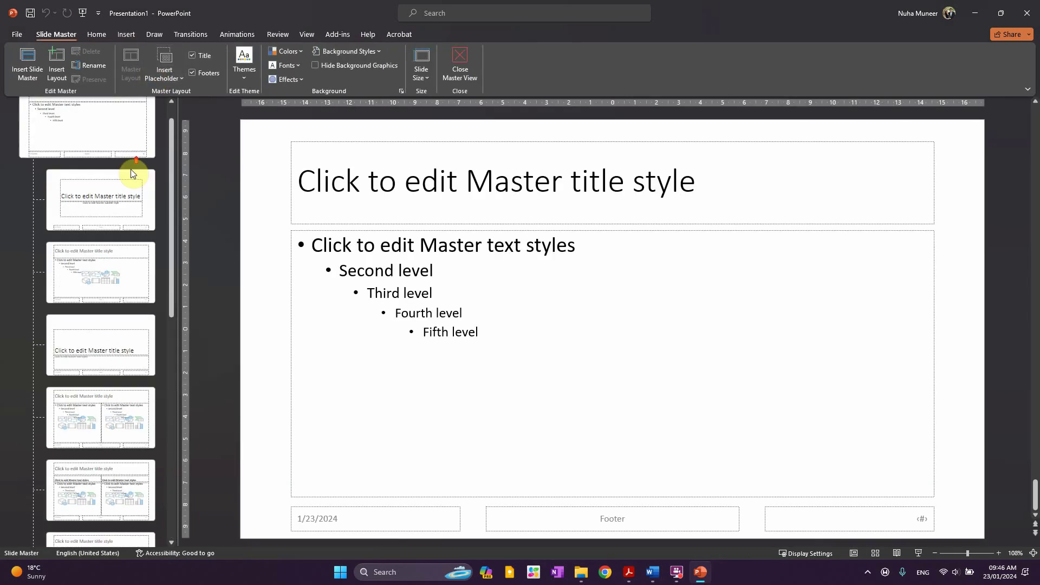
left_click(96, 152)
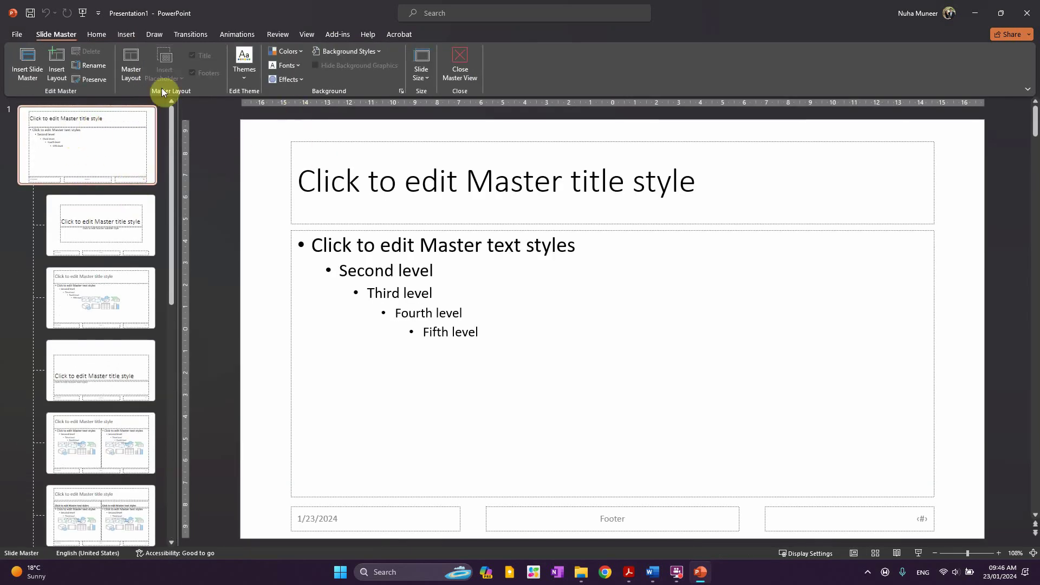
left_click(127, 34)
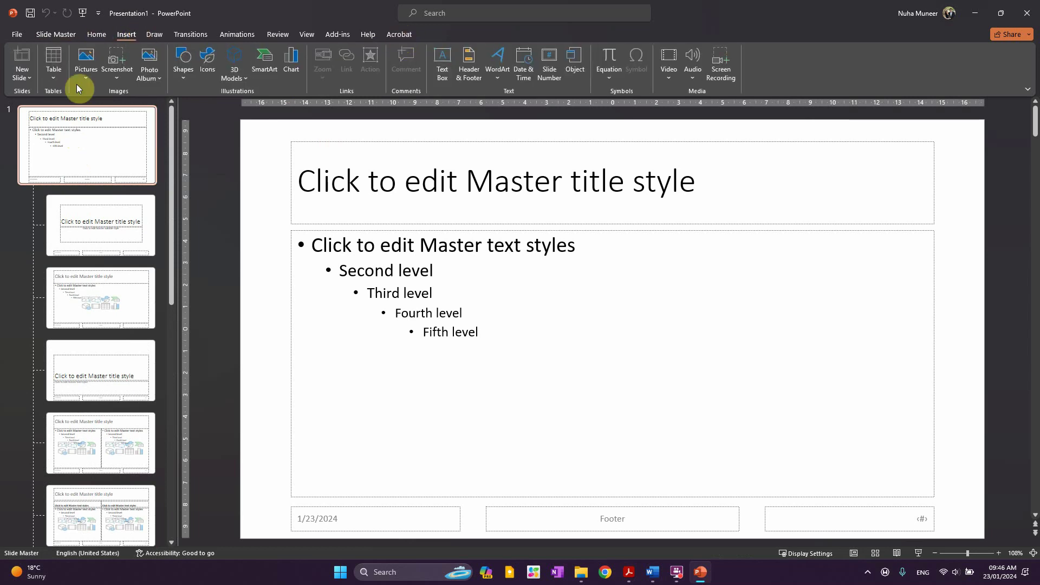
Enable a footer with the candidate's name, centre number and candidate number, applied to all slides
left_click(477, 74)
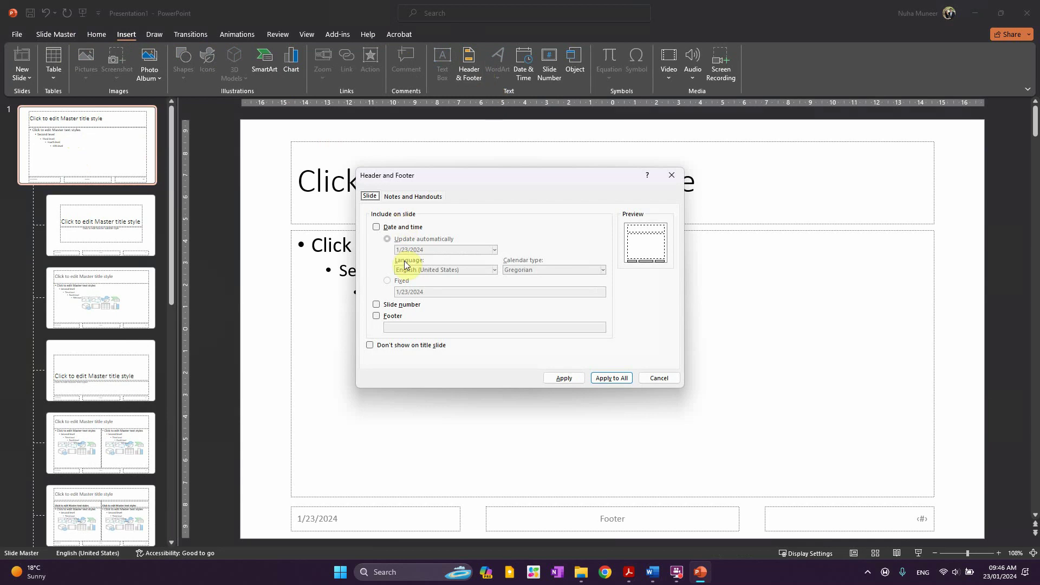
left_click(385, 318)
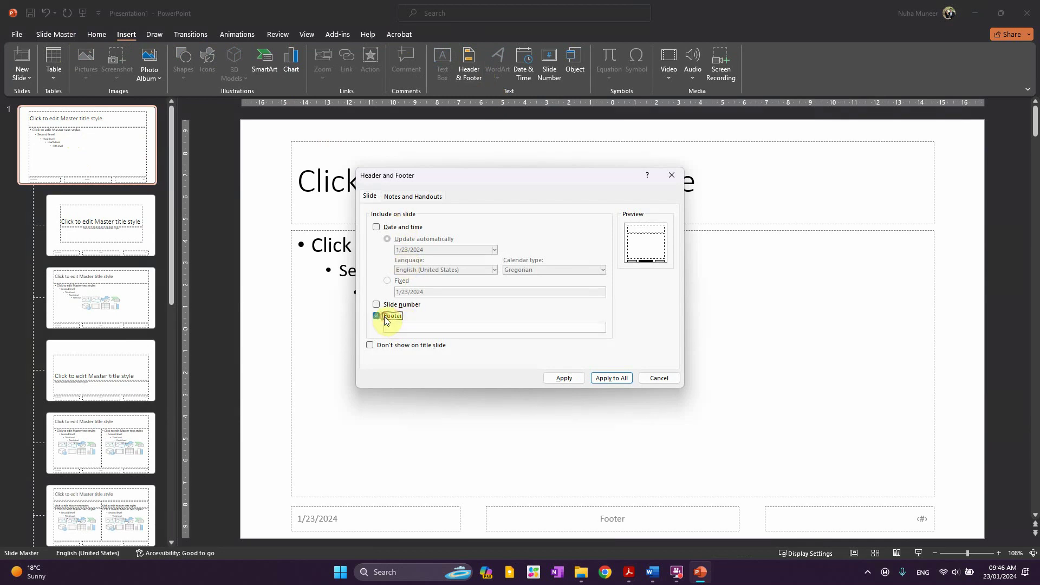
left_click(424, 331)
type("Nuha, MM00, 9999")
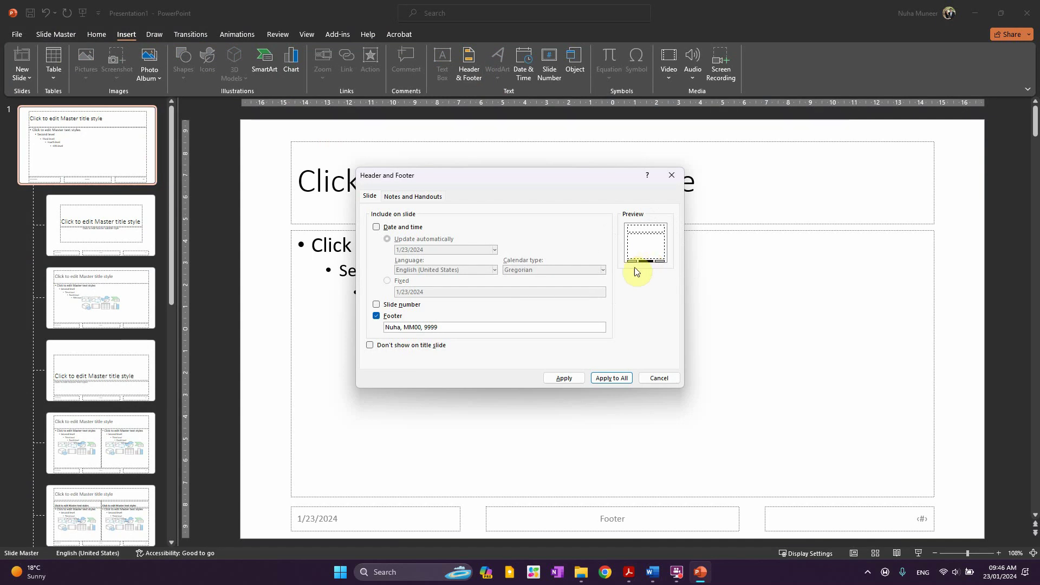
left_click(376, 317)
left_click(377, 317)
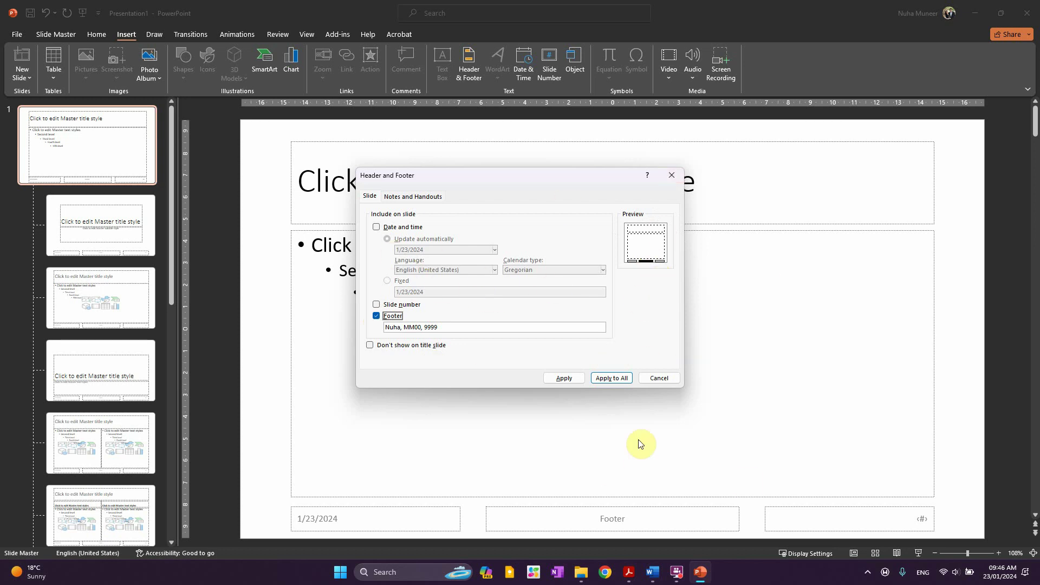
left_click(611, 378)
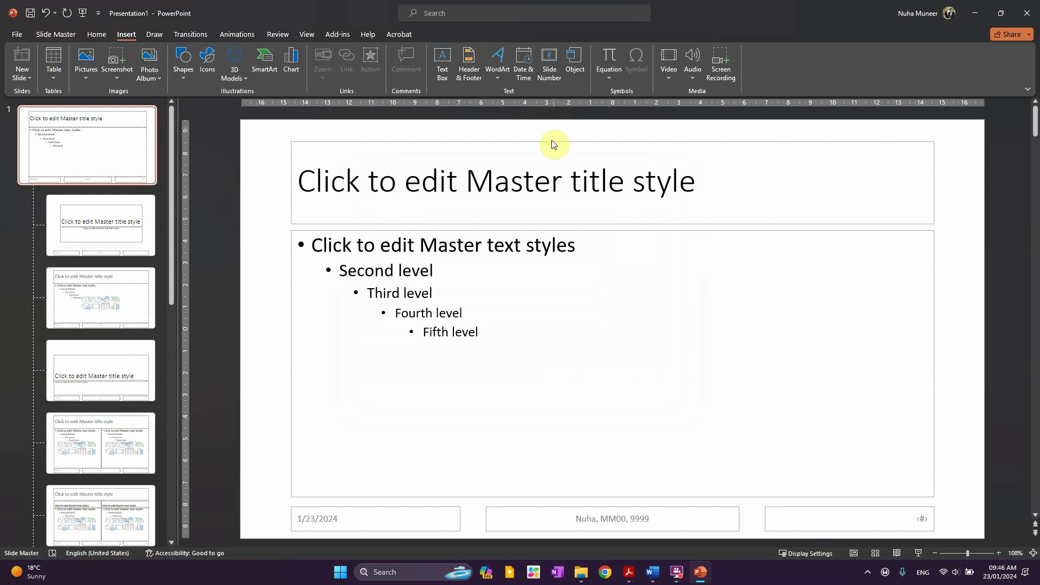
Move the candidate details box to the top right, narrowing it and lowering the title placeholder
left_click(635, 521)
left_click_drag(653, 528, 889, 146)
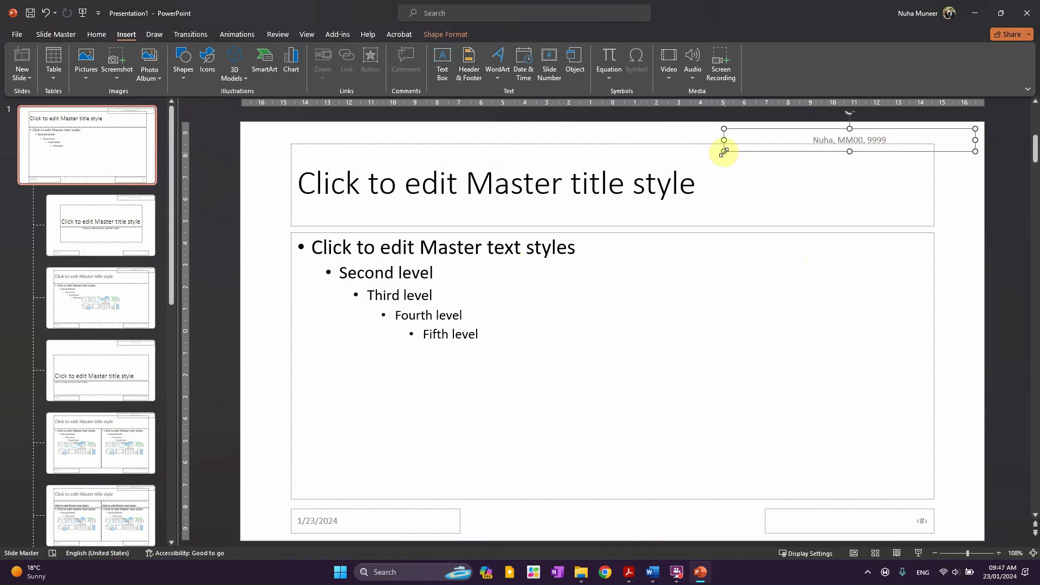
left_click_drag(724, 152, 803, 151)
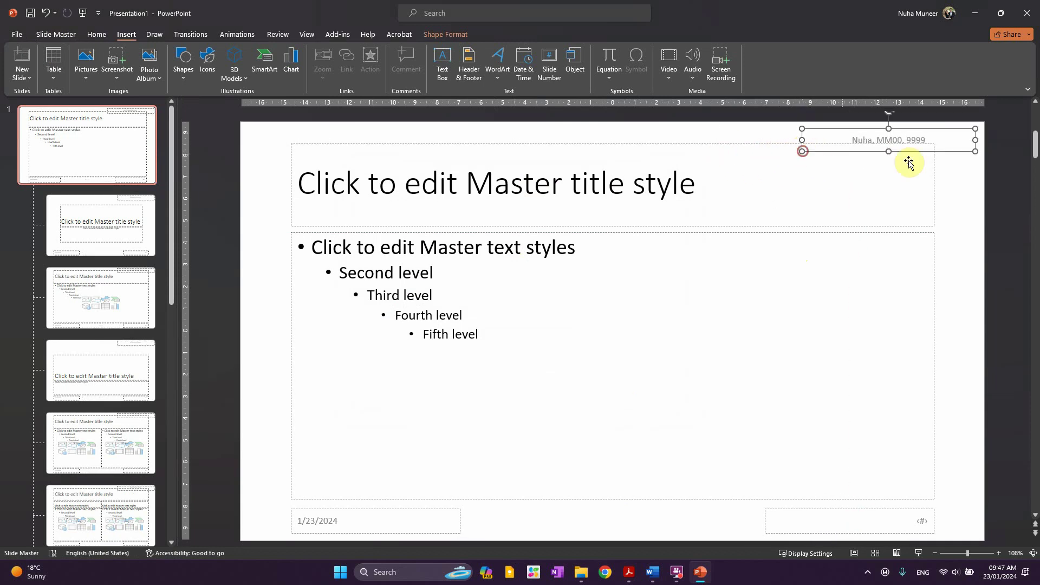
left_click(934, 155)
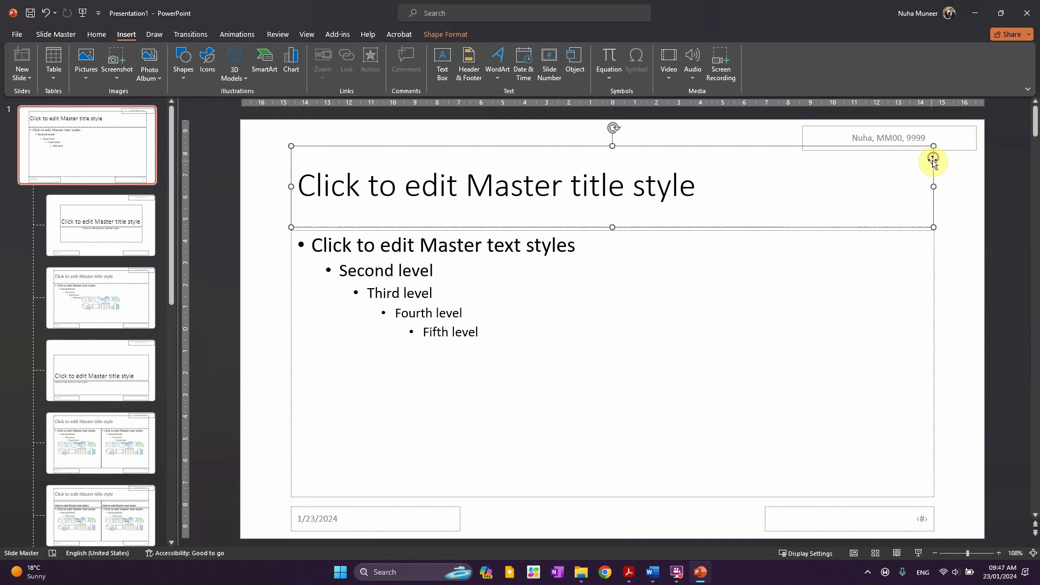
left_click(963, 152)
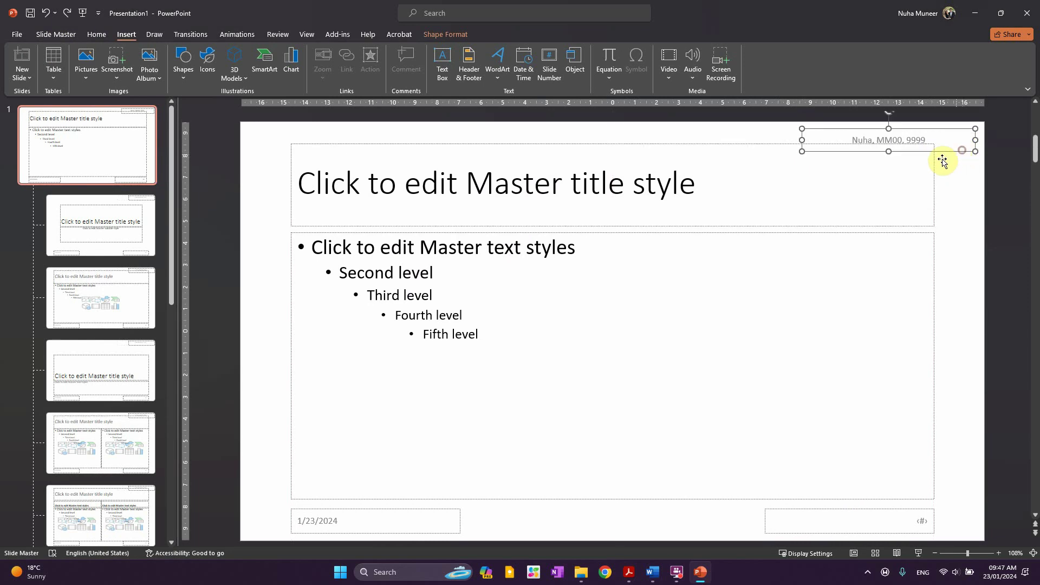
left_click(775, 144)
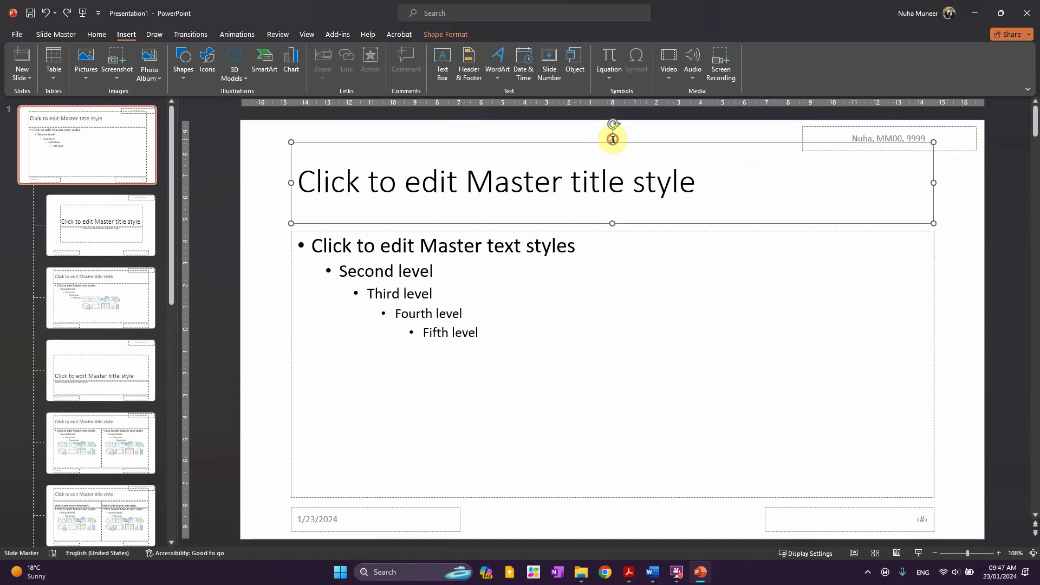
left_click_drag(613, 139, 610, 149)
left_click(803, 145)
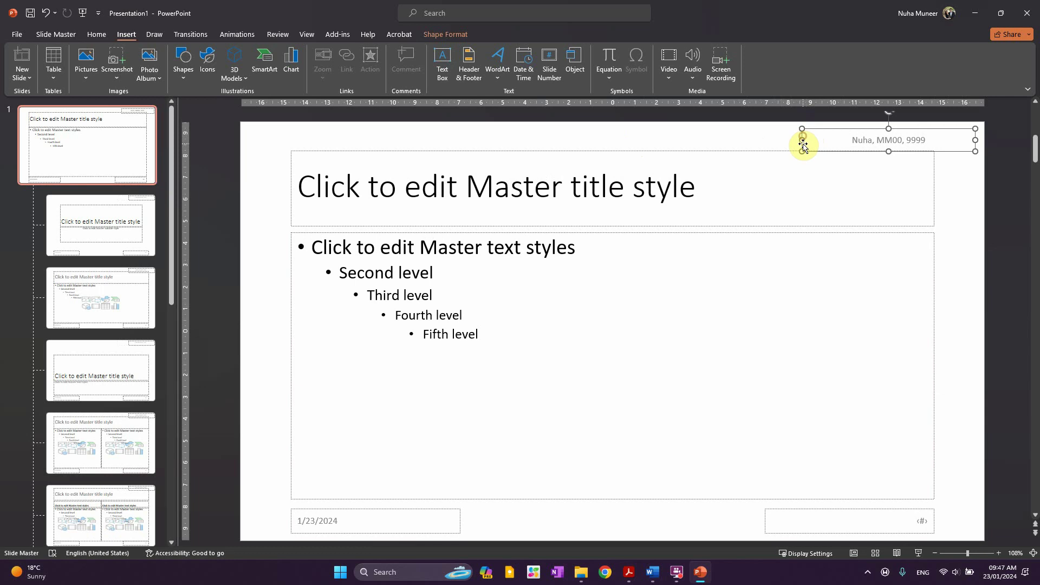
left_click_drag(889, 152, 889, 149)
Lower the title placeholder further, nudge the details box left and right-align its text
left_click(947, 227)
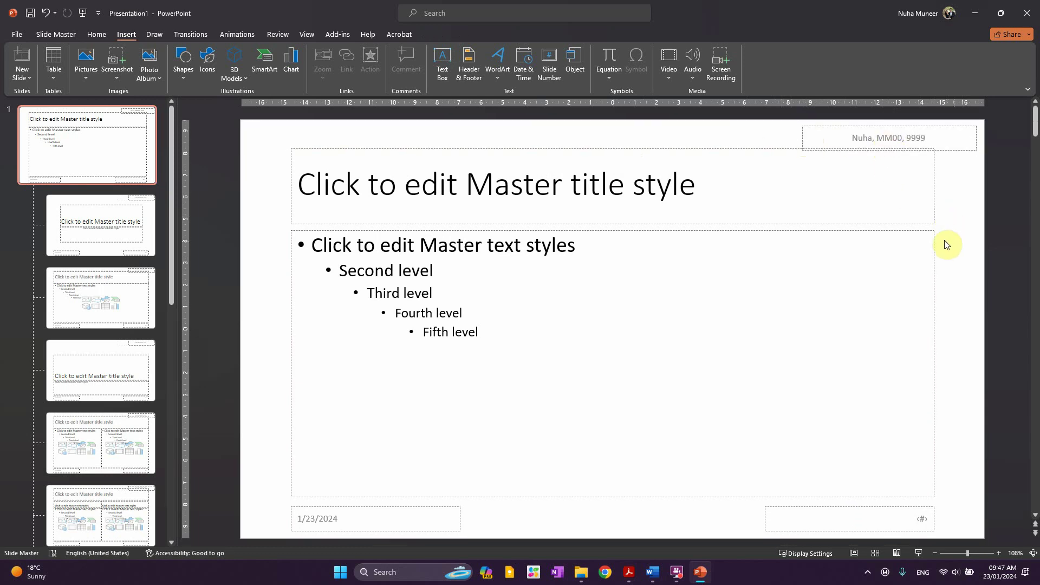
left_click(742, 150)
left_click_drag(613, 150, 613, 156)
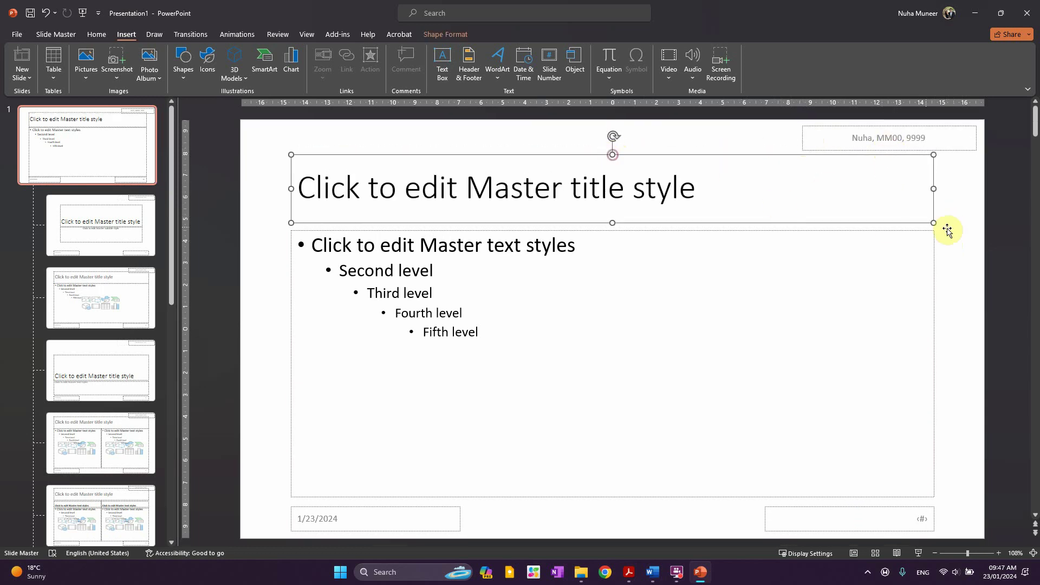
left_click(974, 212)
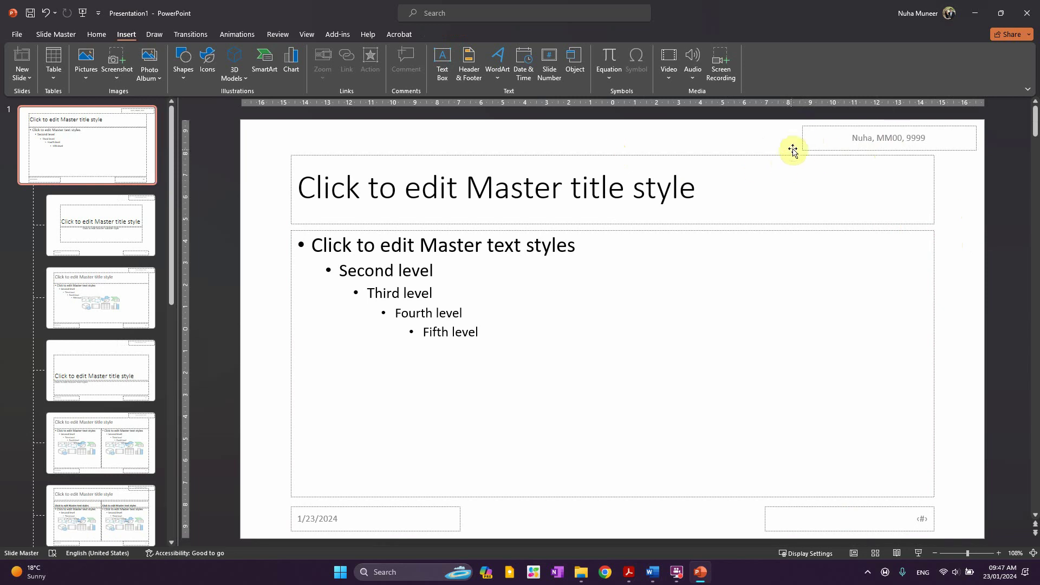
left_click_drag(802, 143, 756, 145)
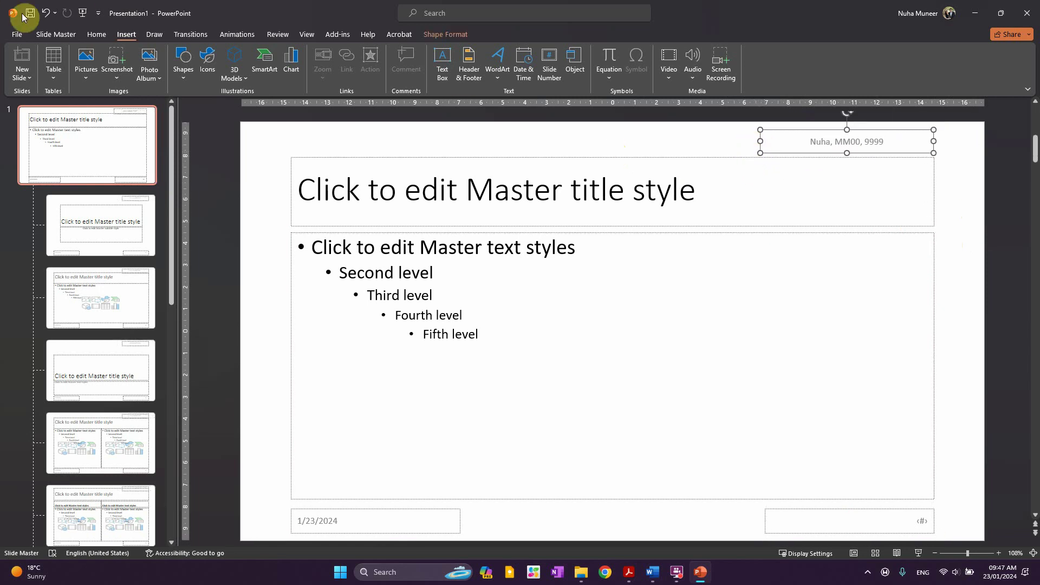
left_click(41, 36)
left_click(19, 35)
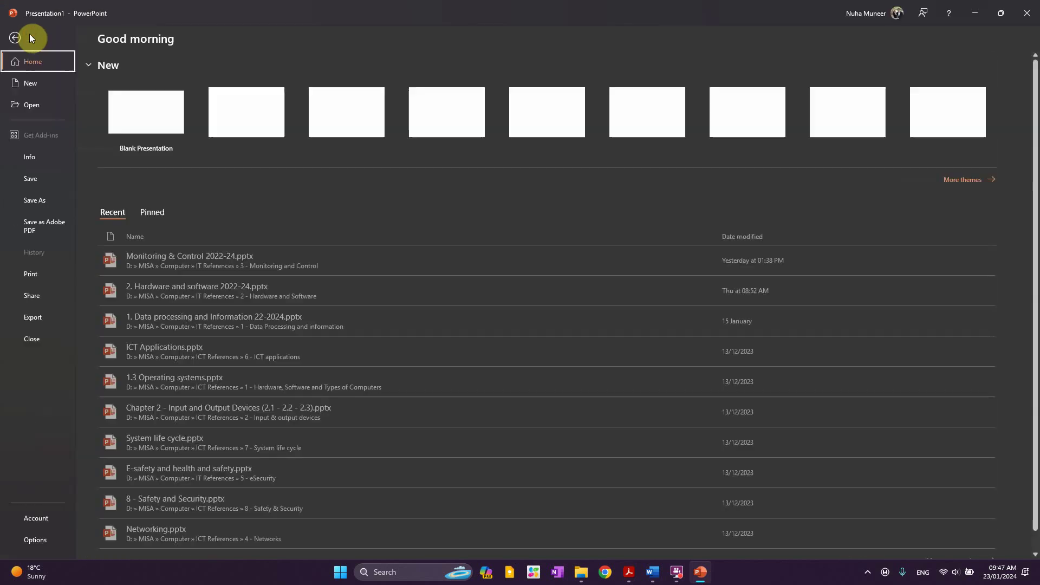
left_click(15, 39)
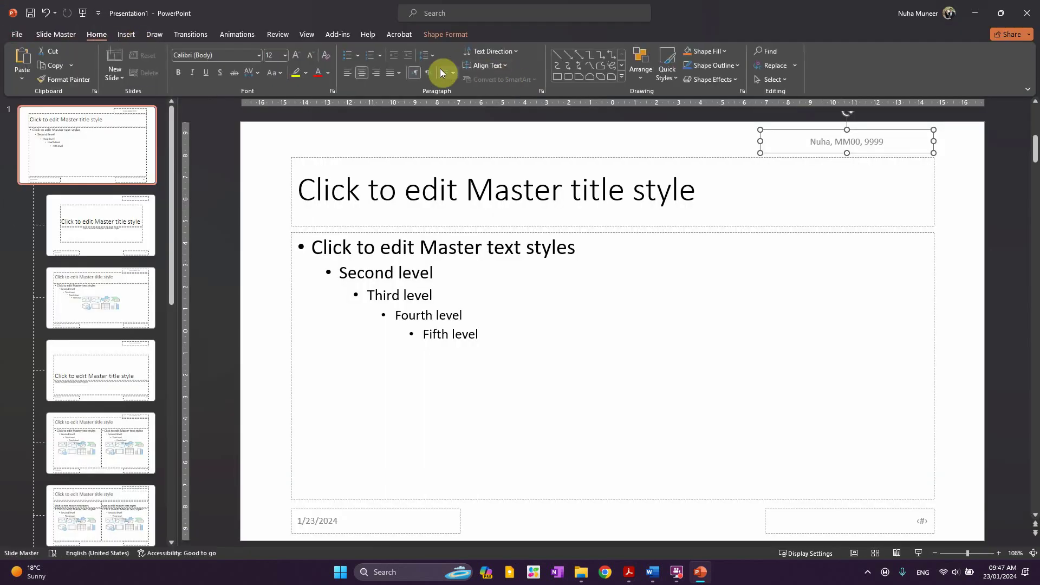
left_click(374, 73)
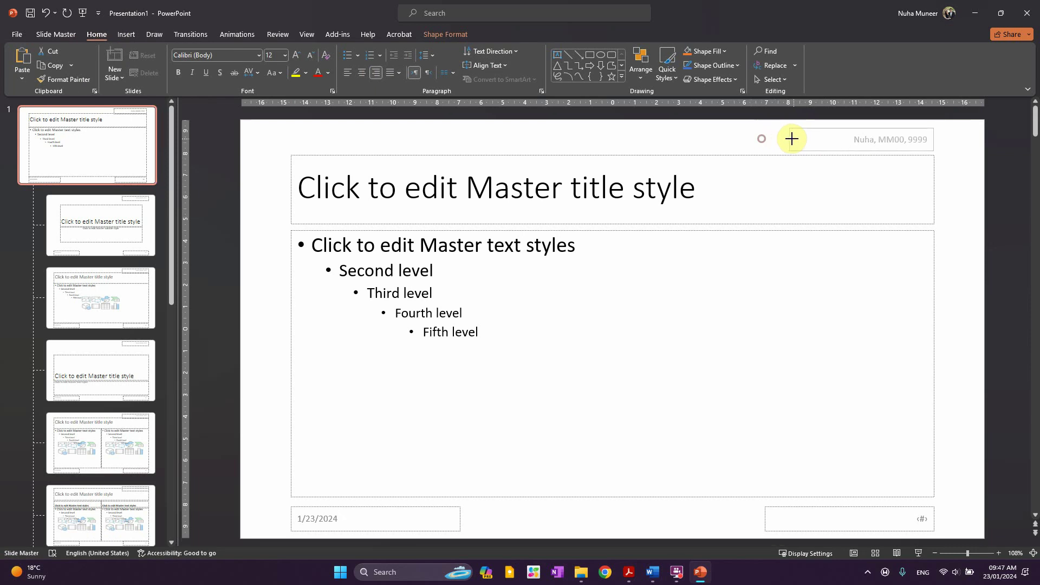
Recheck step 24's header requirements in the exam paper, then return to PowerPoint
key("alt+Tab")
left_click(719, 223)
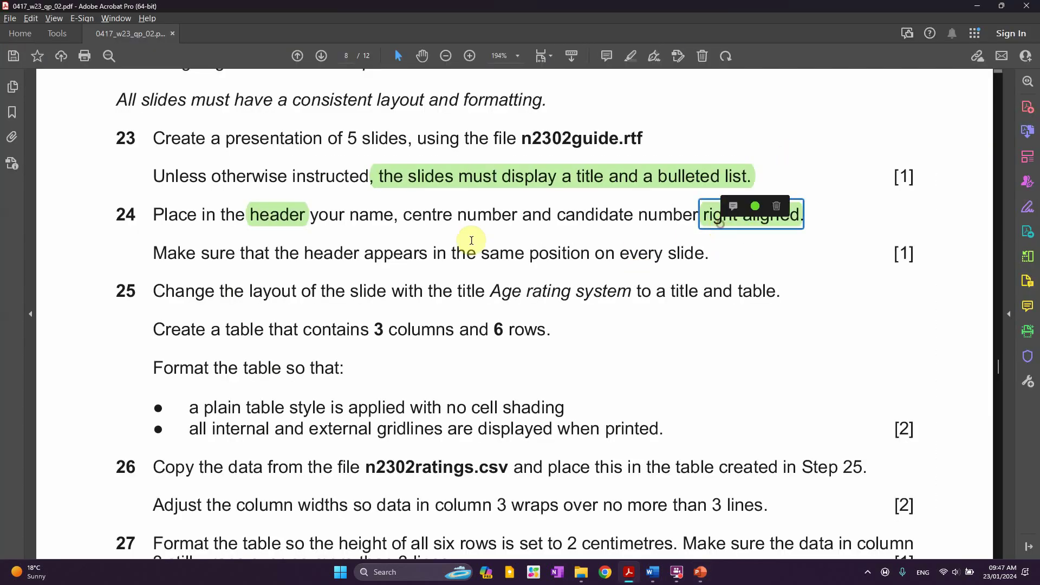
left_click(277, 218)
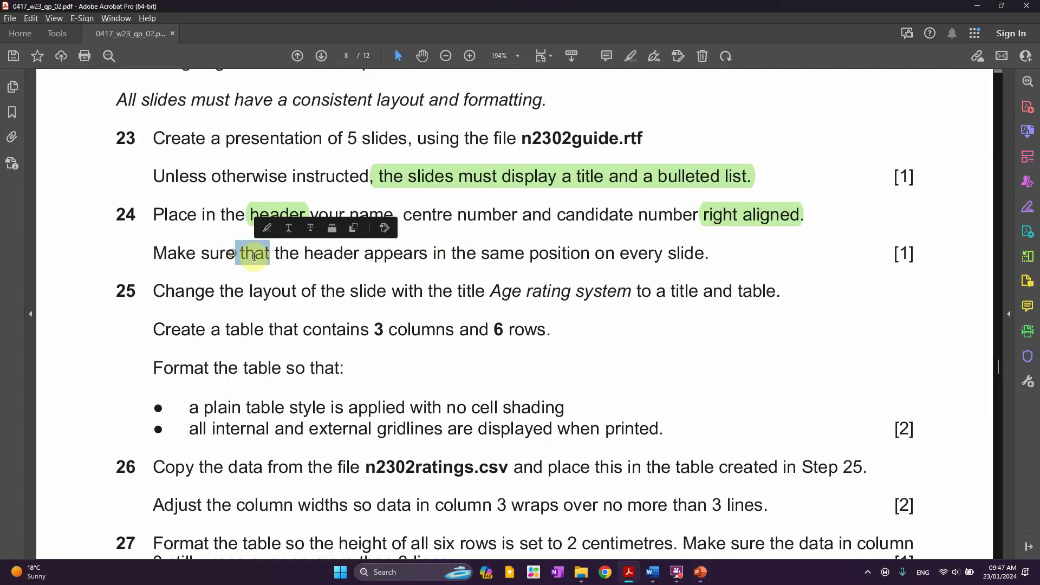
left_click_drag(303, 253, 417, 266)
left_click_drag(515, 253, 645, 262)
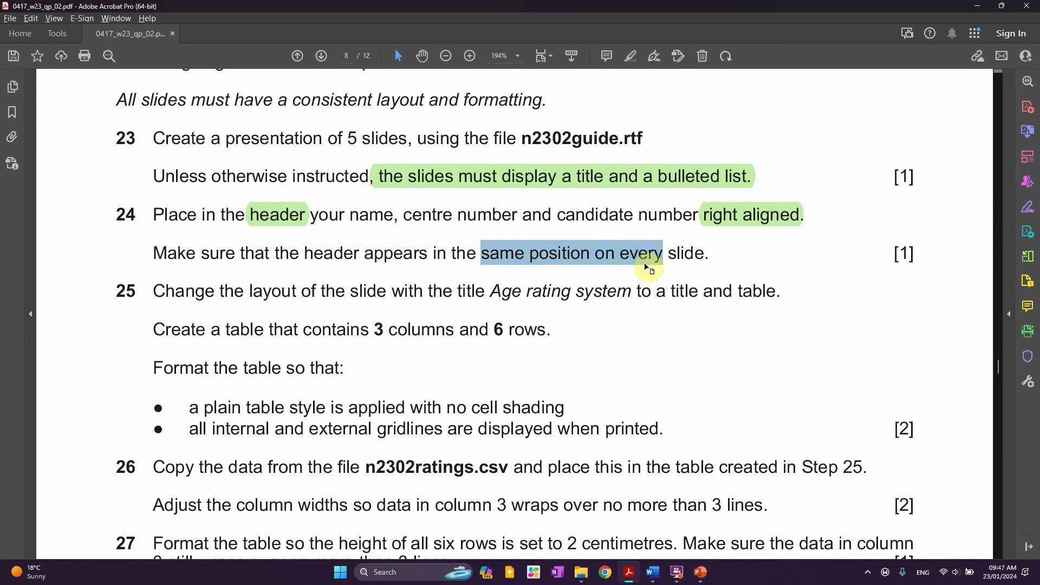
key("alt+Tab")
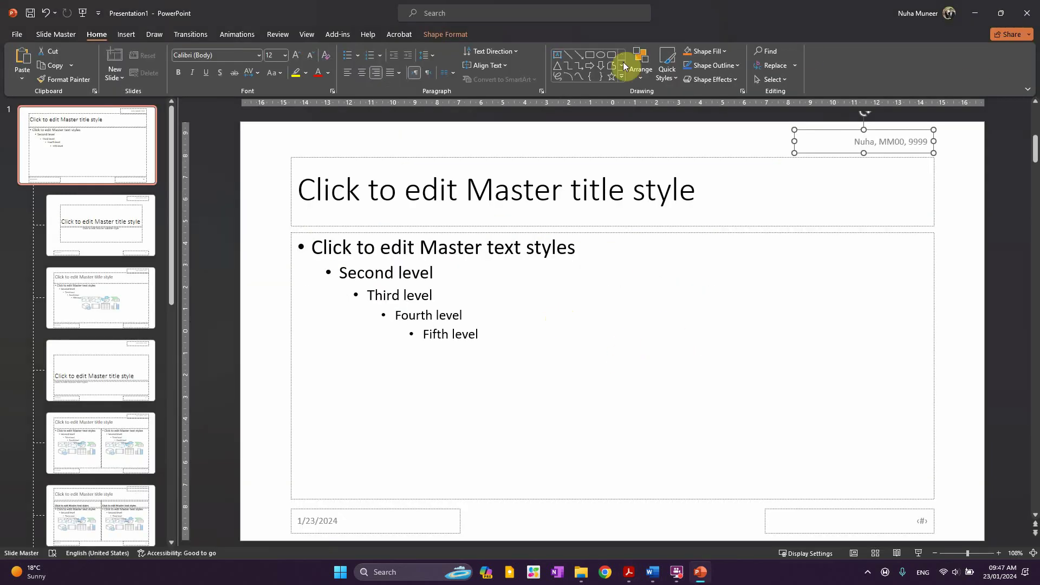
Close Master view and step through slides 1–5 to confirm the header on each
left_click(433, 39)
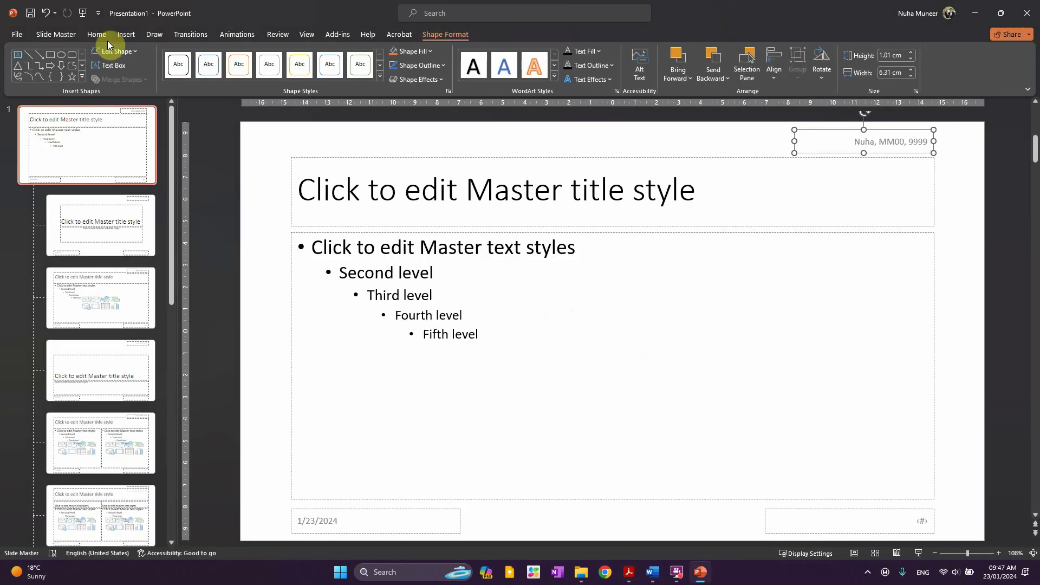
left_click(62, 35)
left_click(445, 60)
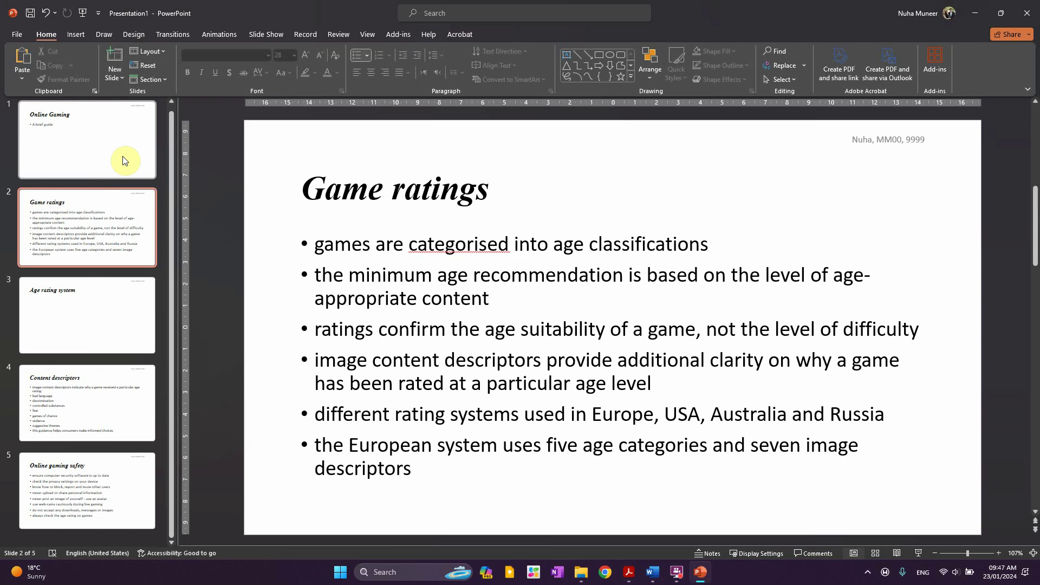
left_click(123, 157)
key("Down")
key("Down")
key("Down")
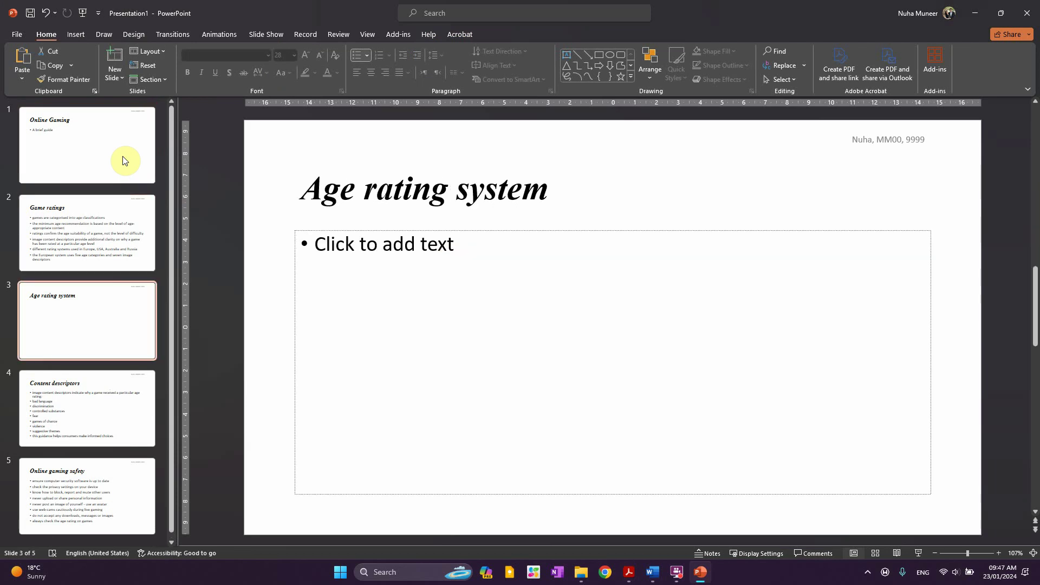
key("Up")
key("Up")
key("Up")
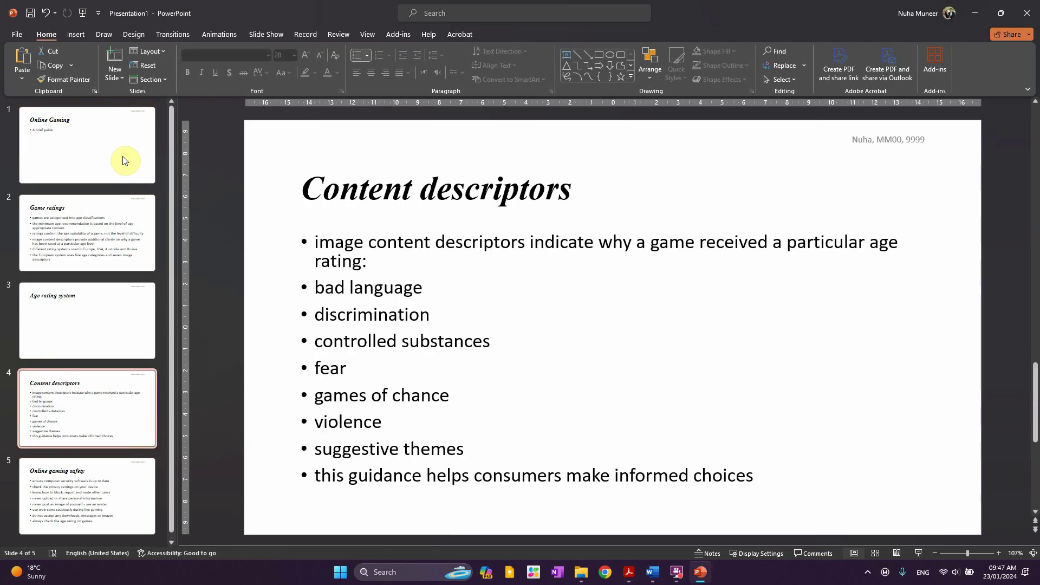
key("alt+Tab")
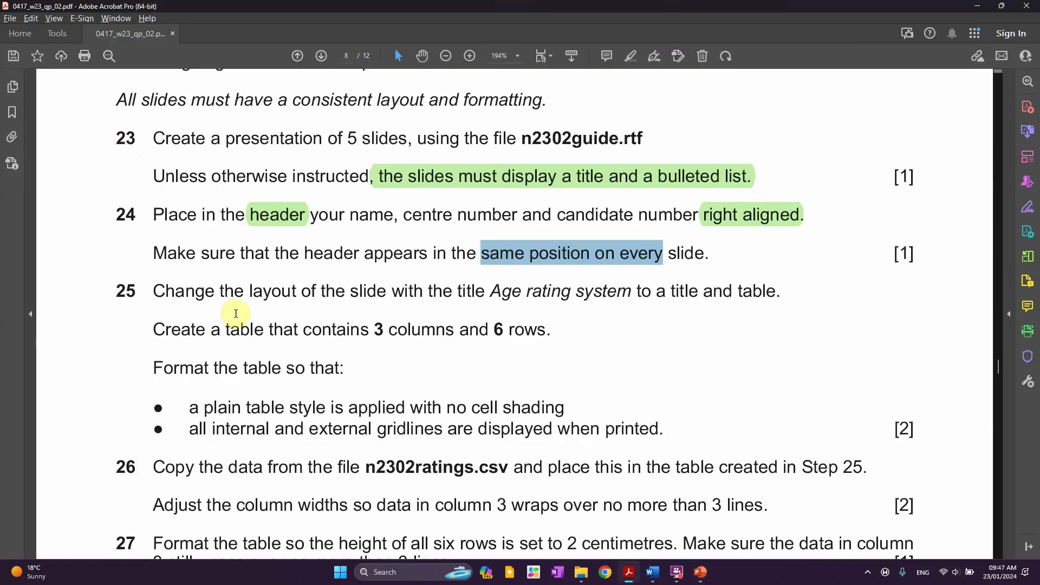
Read task 25's Age rating system requirements (title and table) and bring up slide 3
left_click_drag(158, 291, 521, 297)
left_click(267, 295)
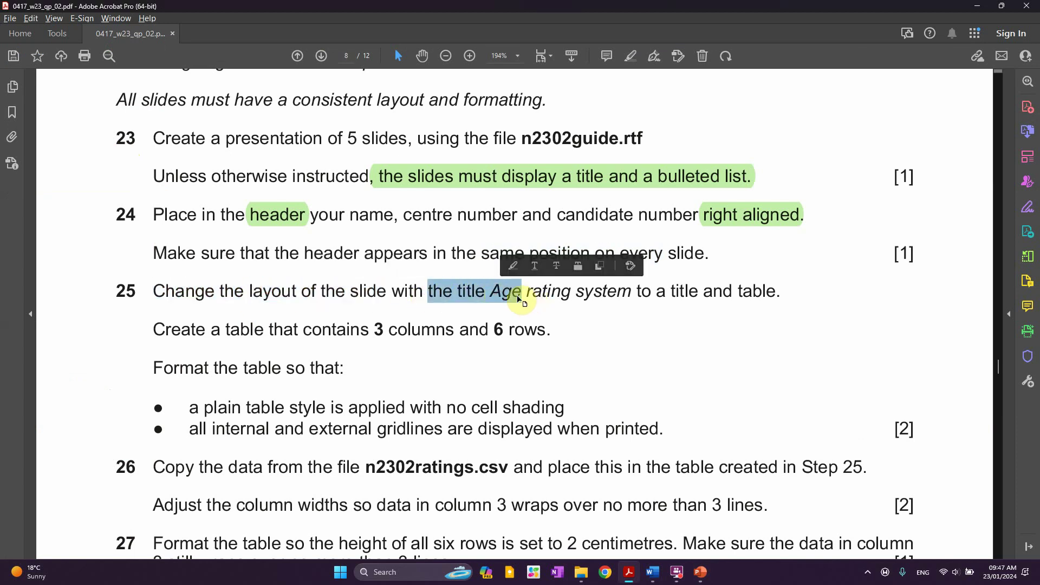
double_click(512, 295)
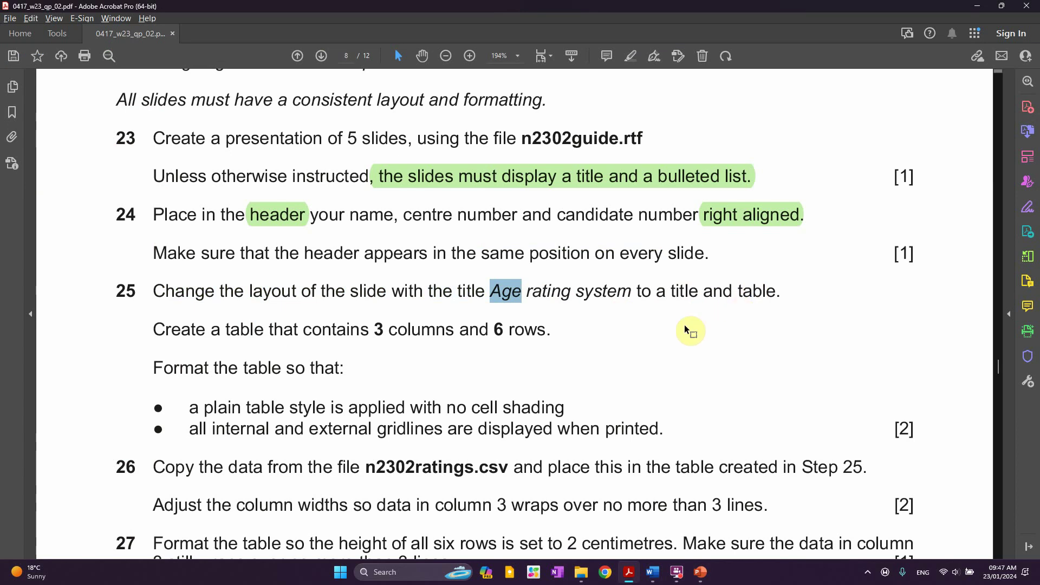
key("alt+Tab")
left_click(109, 296)
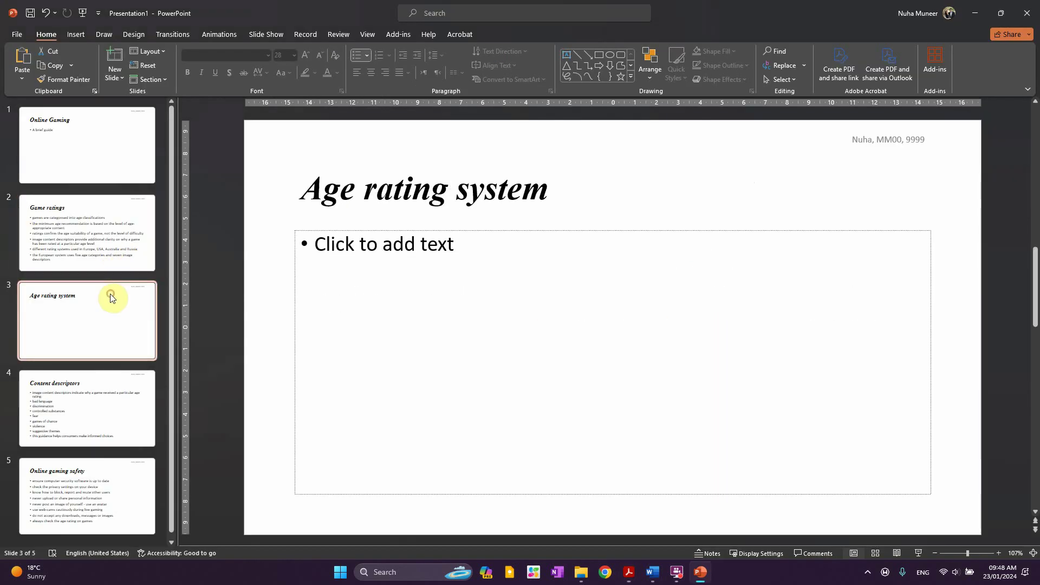
key("alt+Tab")
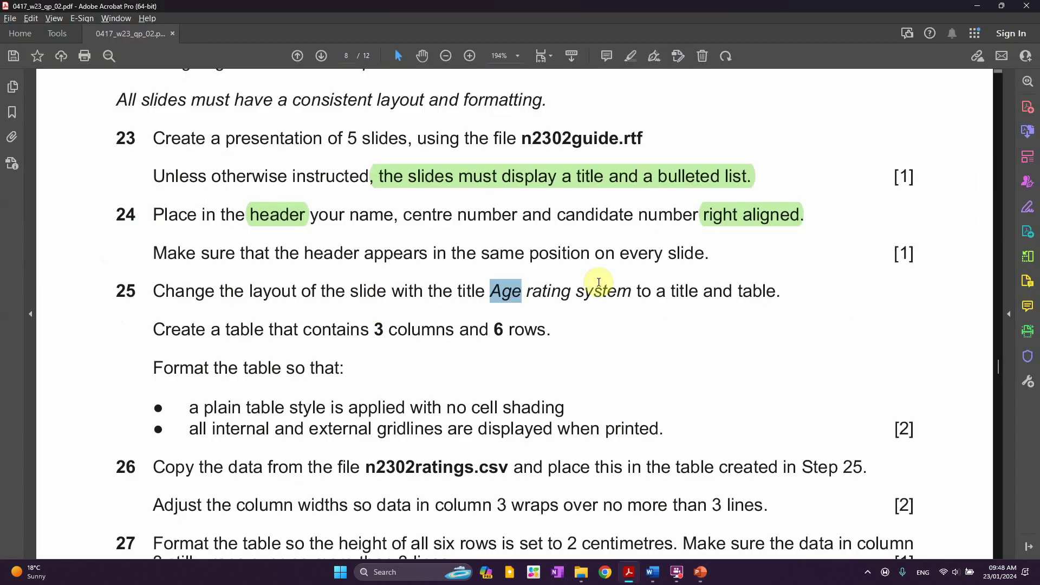
left_click_drag(486, 292, 580, 297)
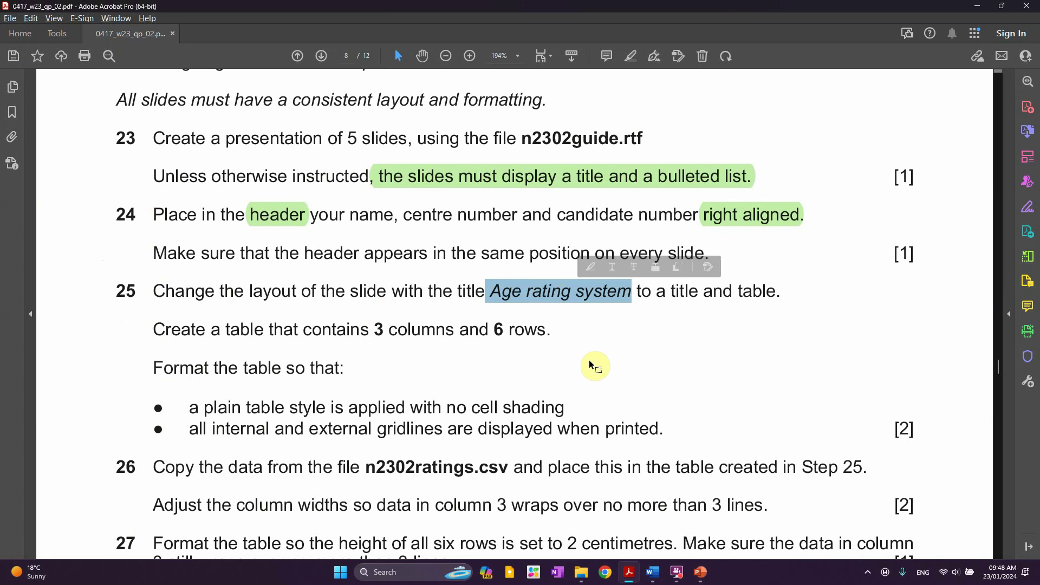
key("alt+Tab")
key("alt+Tab")
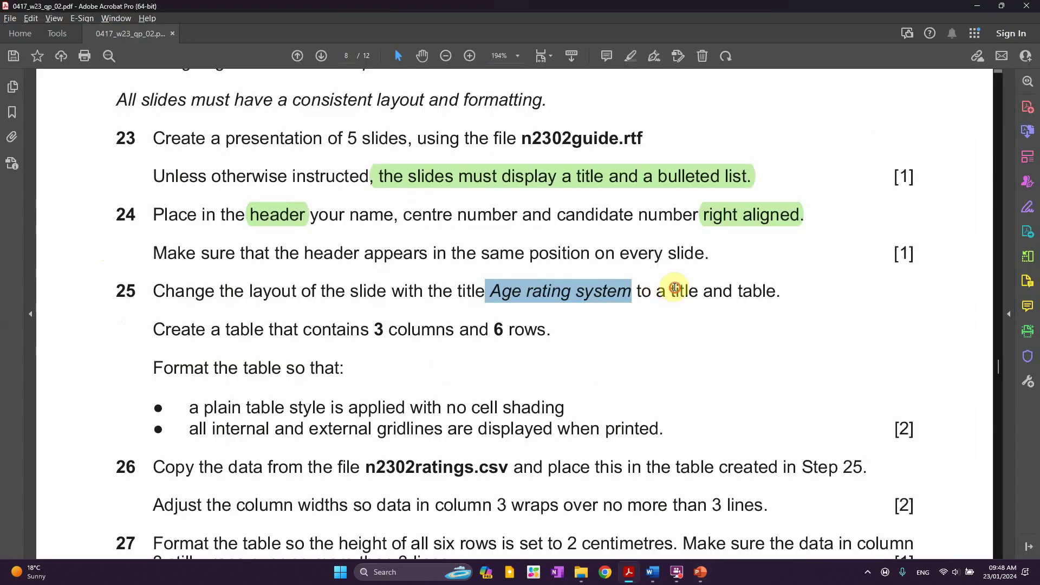
left_click_drag(675, 289, 780, 292)
key("alt+Tab")
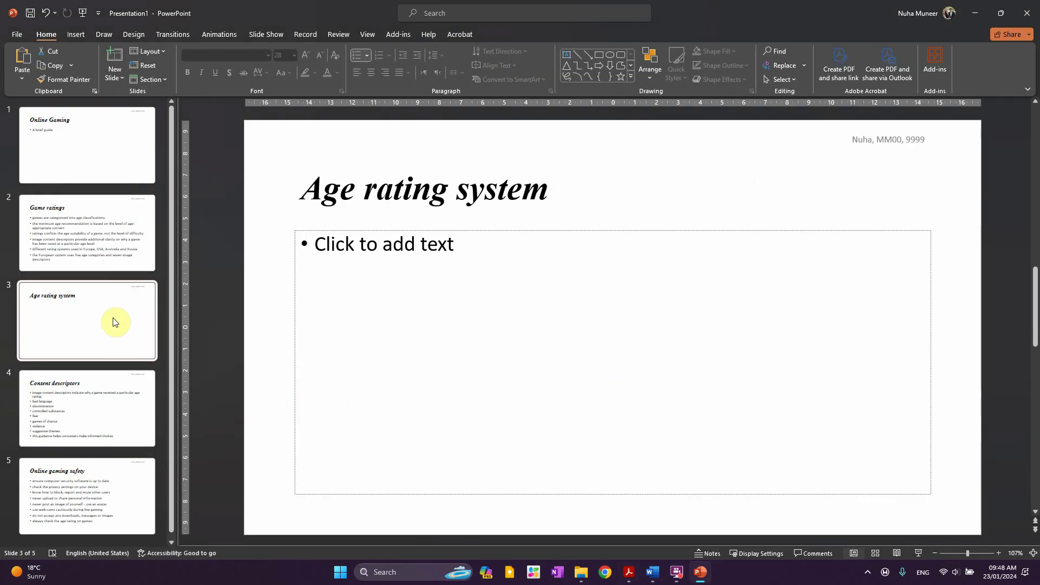
Apply the Title and Content layout to slide 3, cancelling Insert Table for now
right_click(113, 322)
mouse_move(213, 232)
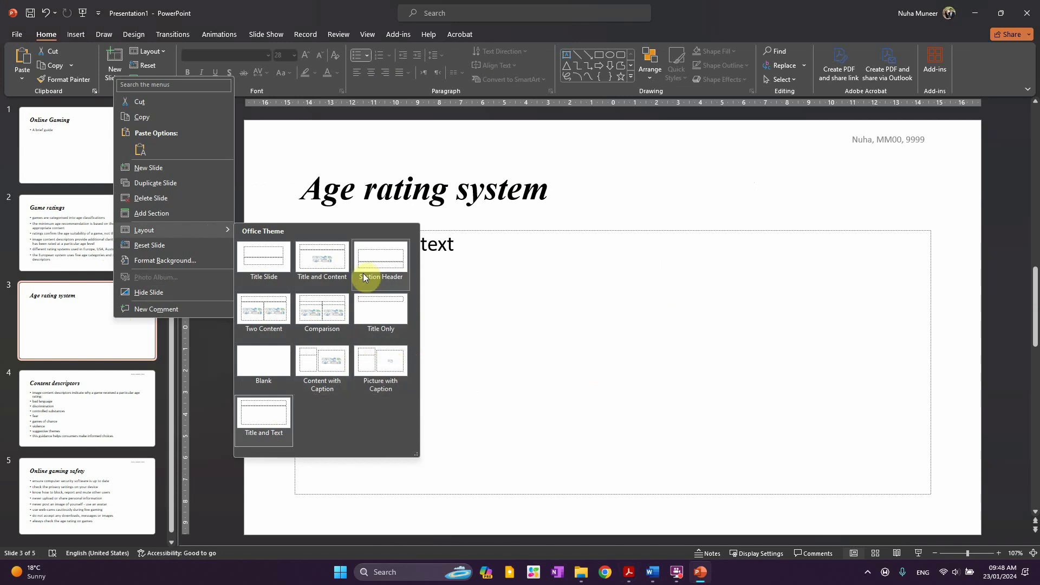
left_click(312, 265)
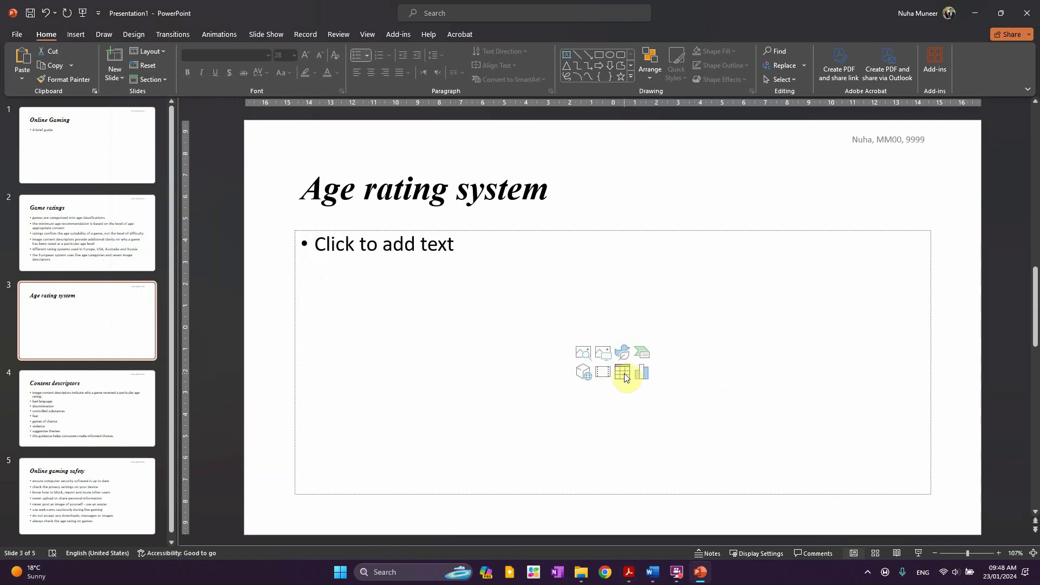
left_click(623, 374)
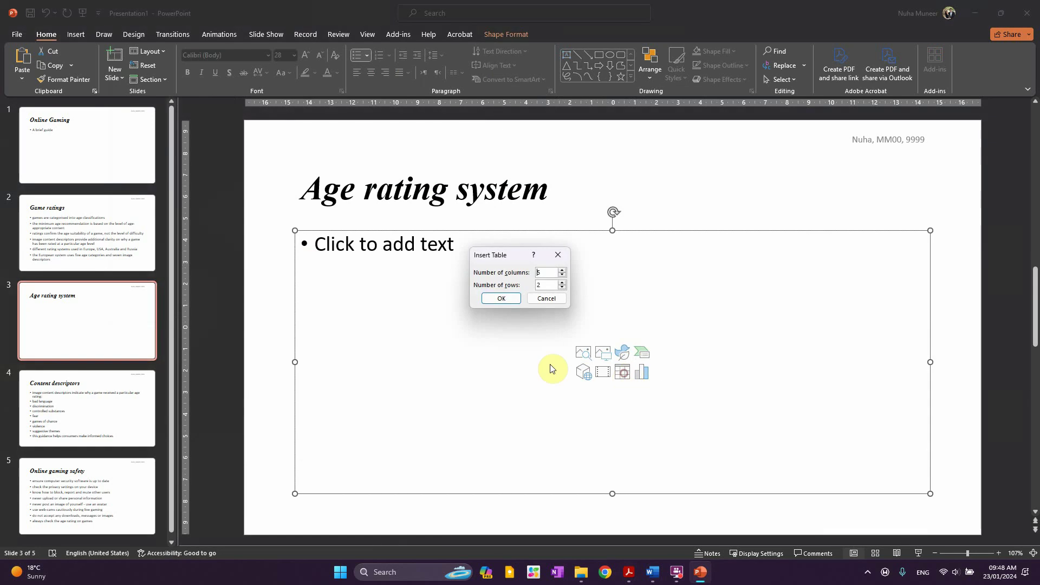
left_click(544, 298)
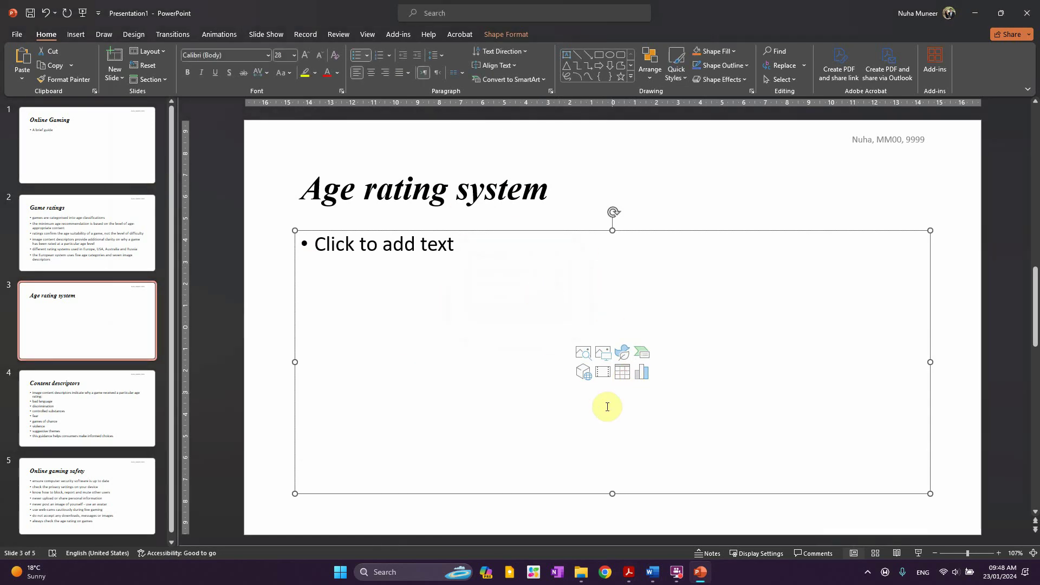
key("alt+Tab")
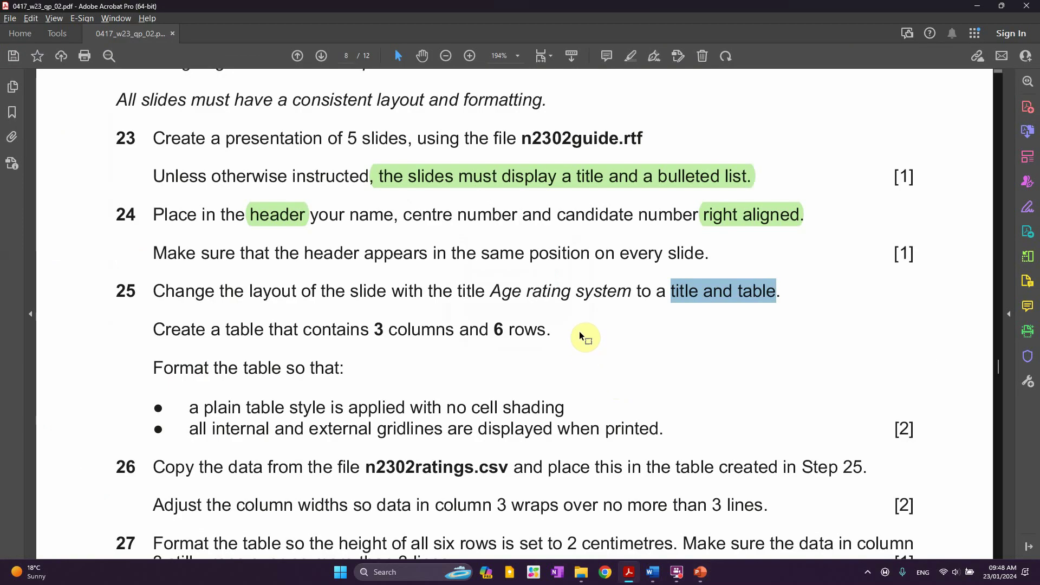
Highlight task 25's table size, no-cell-shading and gridline requirements in green
scroll(276, 356, "down", 1)
left_click_drag(153, 303, 301, 303)
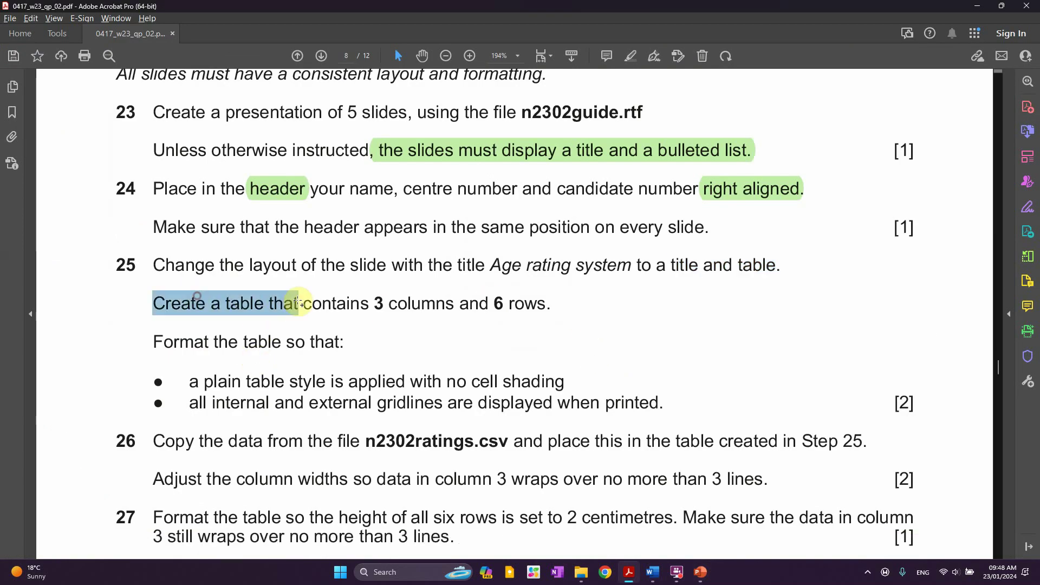
left_click(306, 313)
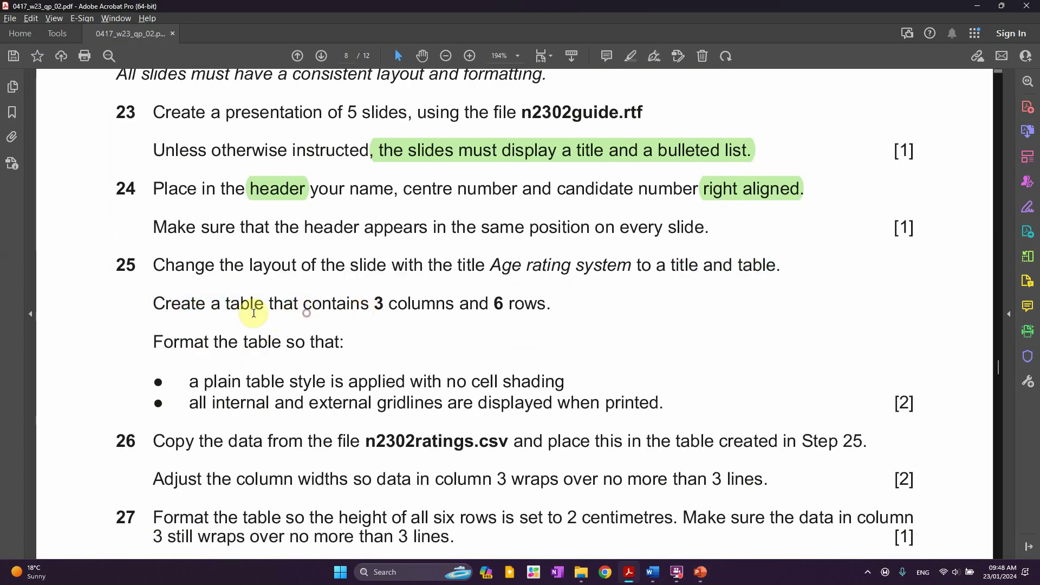
left_click_drag(237, 307, 545, 305)
scroll(178, 337, "down", 1)
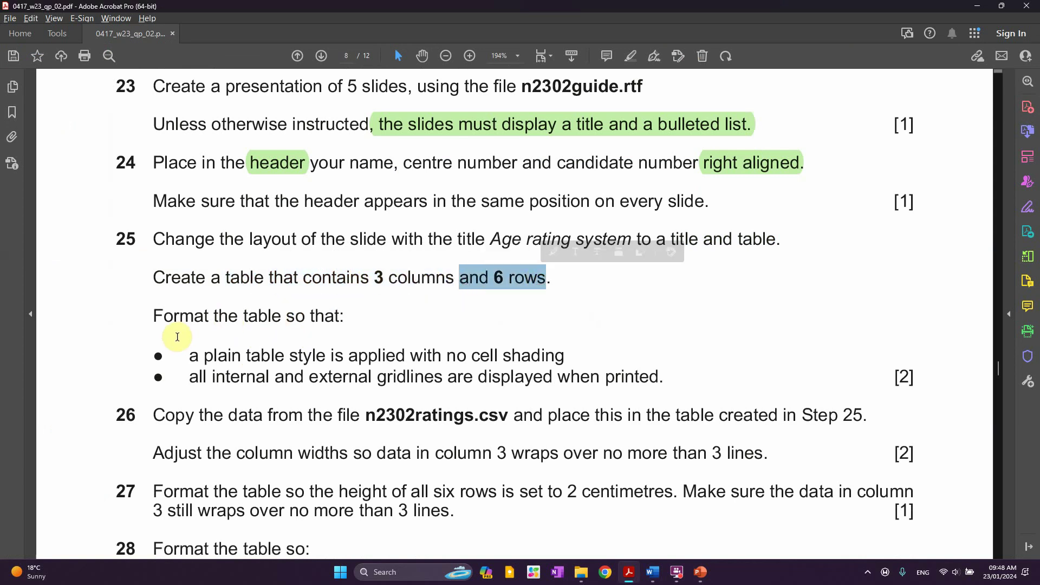
mouse_move(204, 355)
left_mouse_down()
mouse_move(551, 356)
mouse_move(543, 351)
left_mouse_up()
left_click(543, 330)
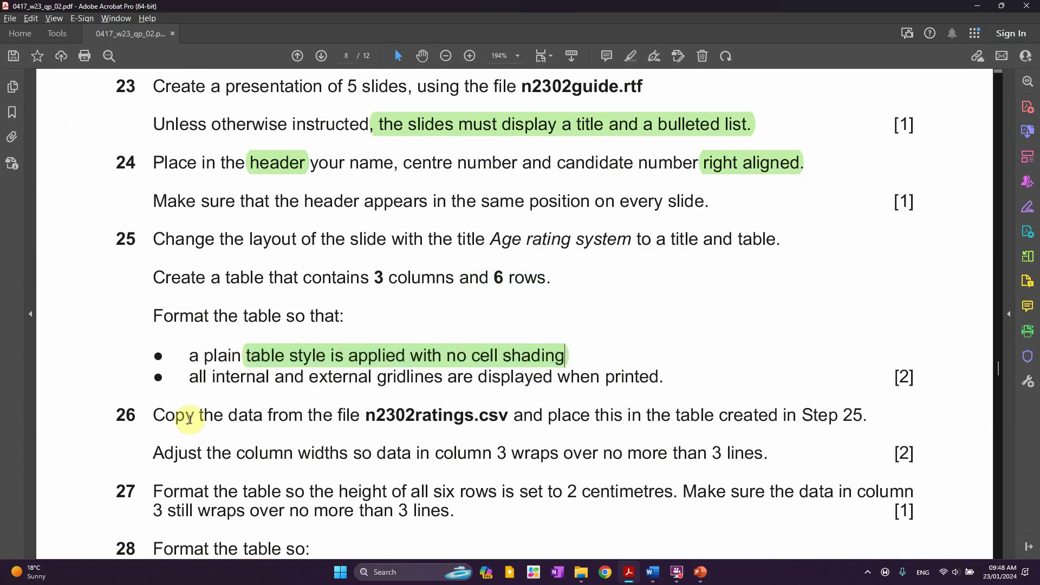
left_click_drag(212, 377, 639, 378)
left_click(644, 353)
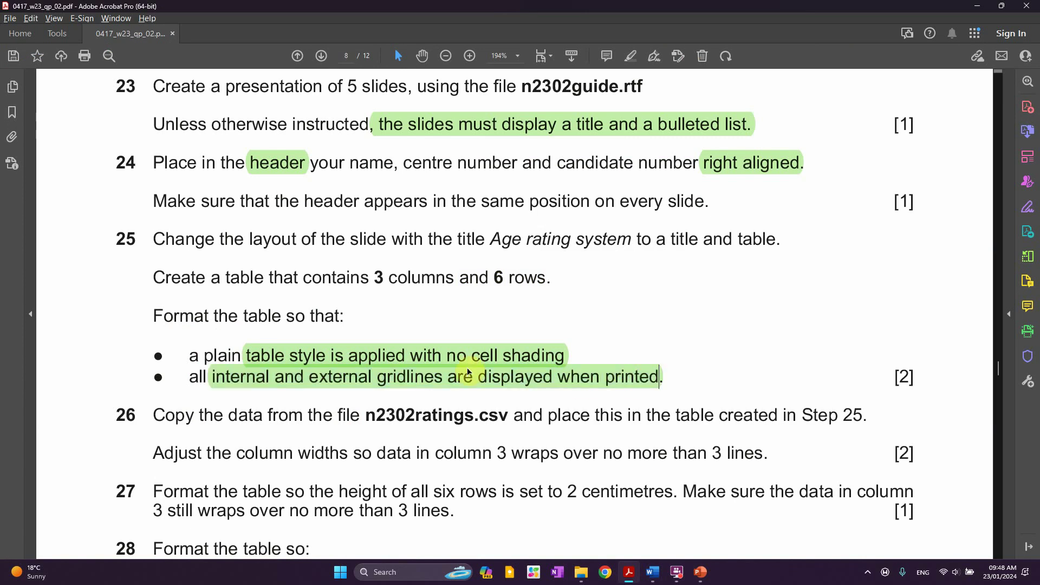
Open the Insert Table dialog on the Age rating slide and select the column count
key("alt+Tab")
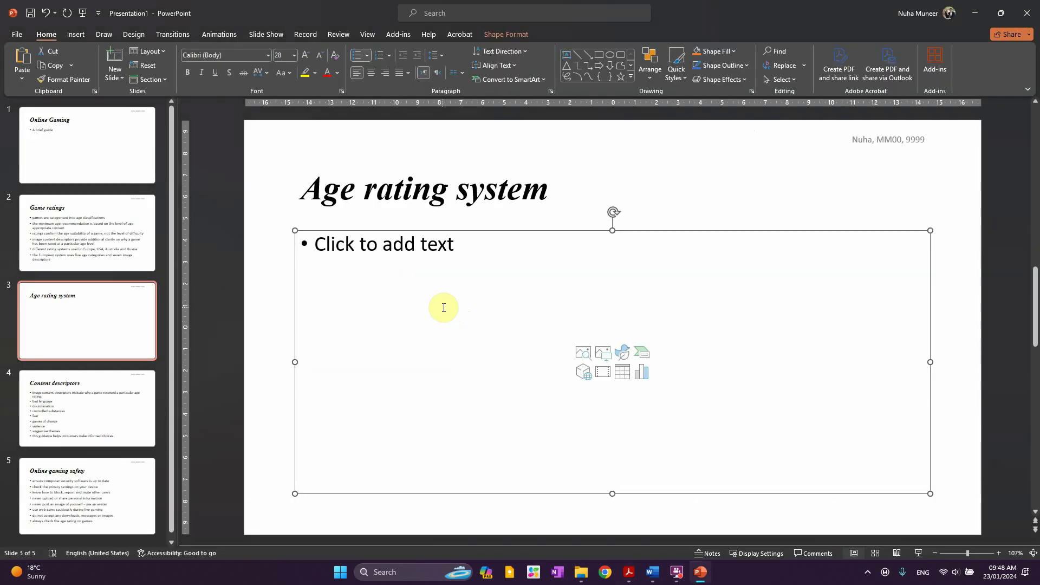
left_click(622, 373)
double_click(547, 272)
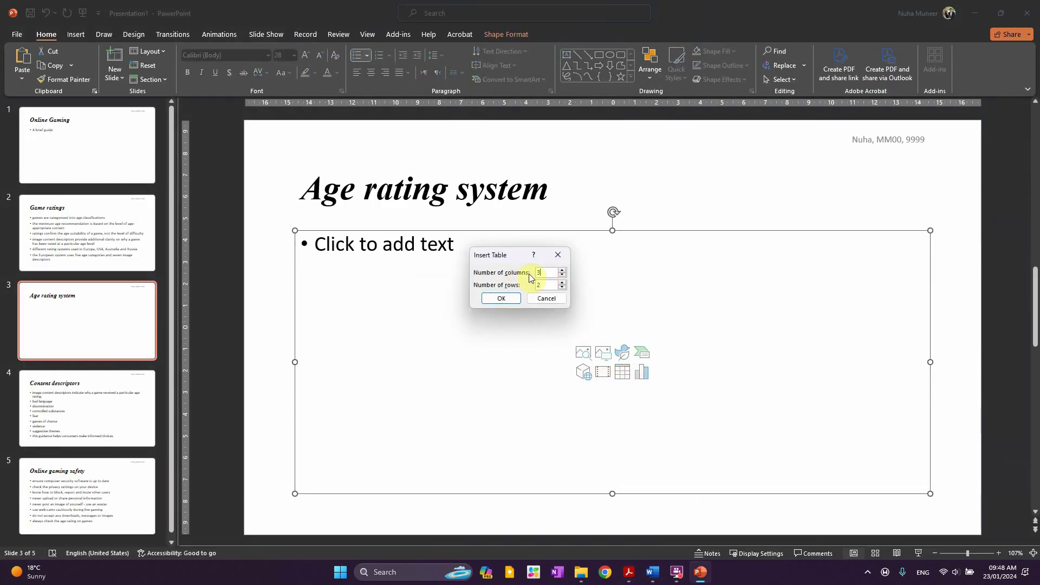
Create the 3-column, 6-row table and recheck the paper's gridline and shading requirements
left_click(502, 301)
key("alt+Tab")
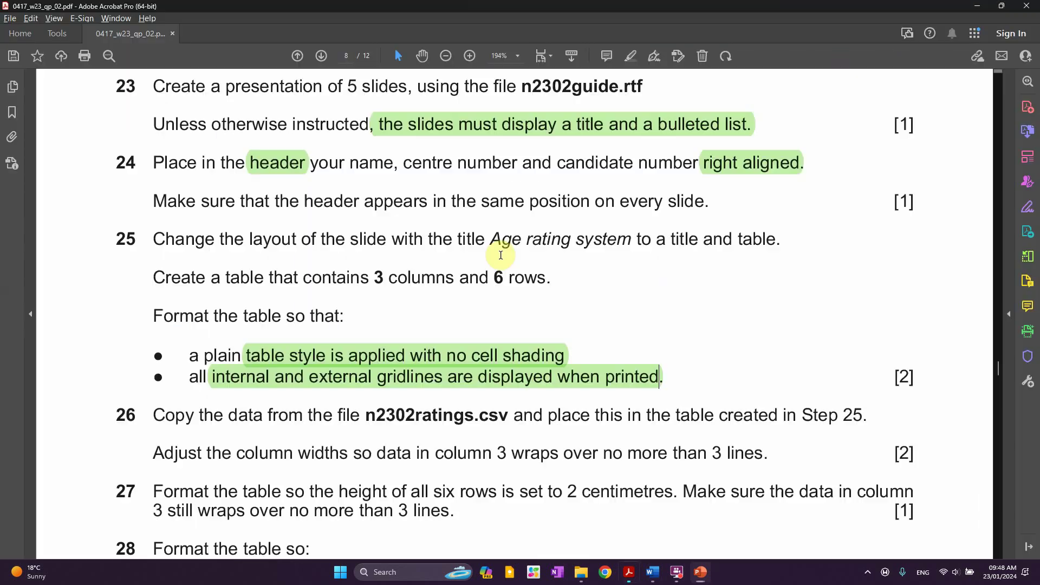
left_click(266, 360)
left_click(389, 356)
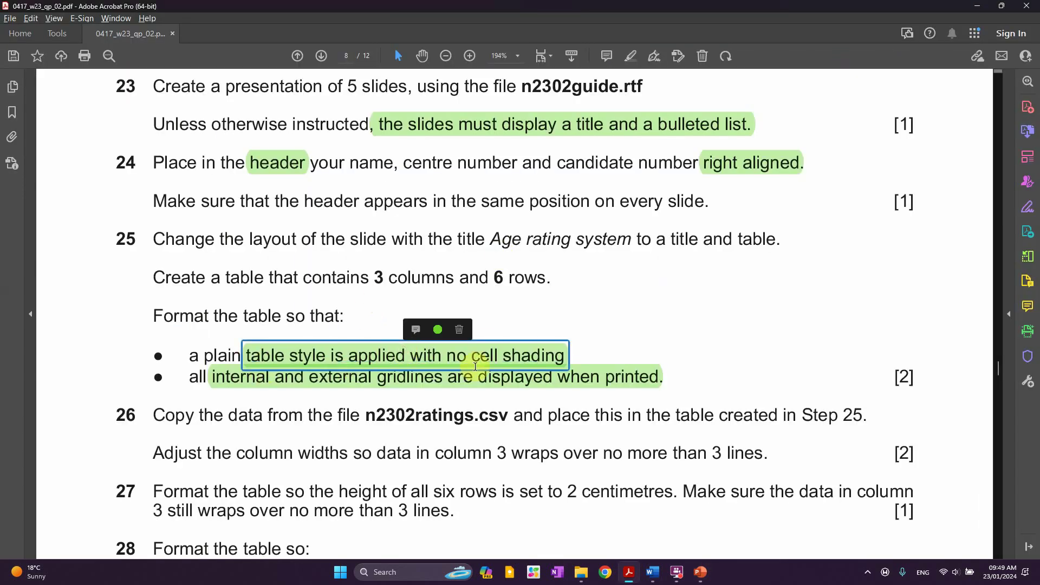
key("alt+Tab")
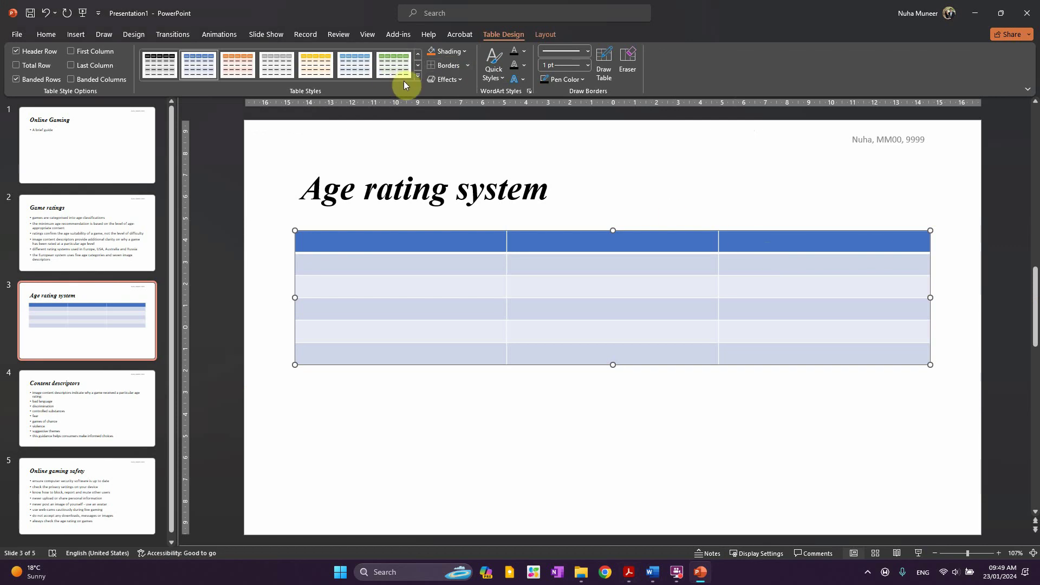
Apply the plain, unshaded Table Grid style and recheck the gridline requirement
left_click(418, 76)
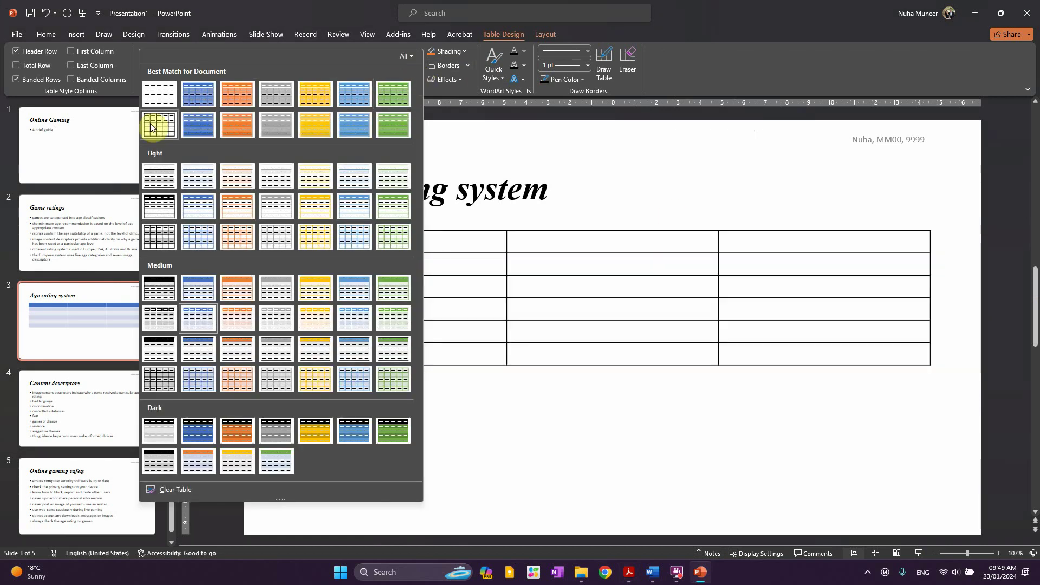
left_click(150, 127)
key("alt+Tab")
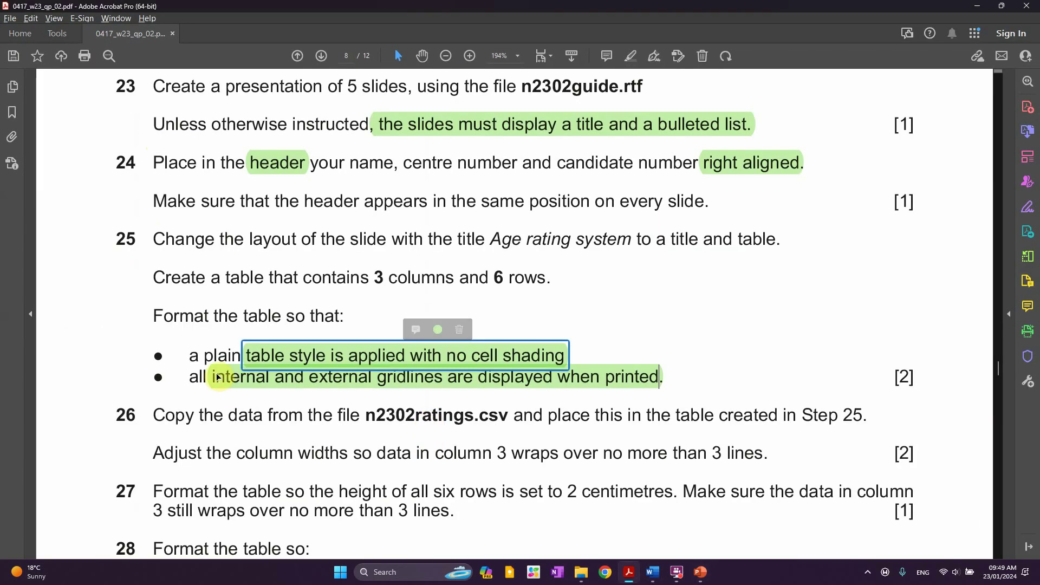
left_click(220, 377)
key("alt+Tab")
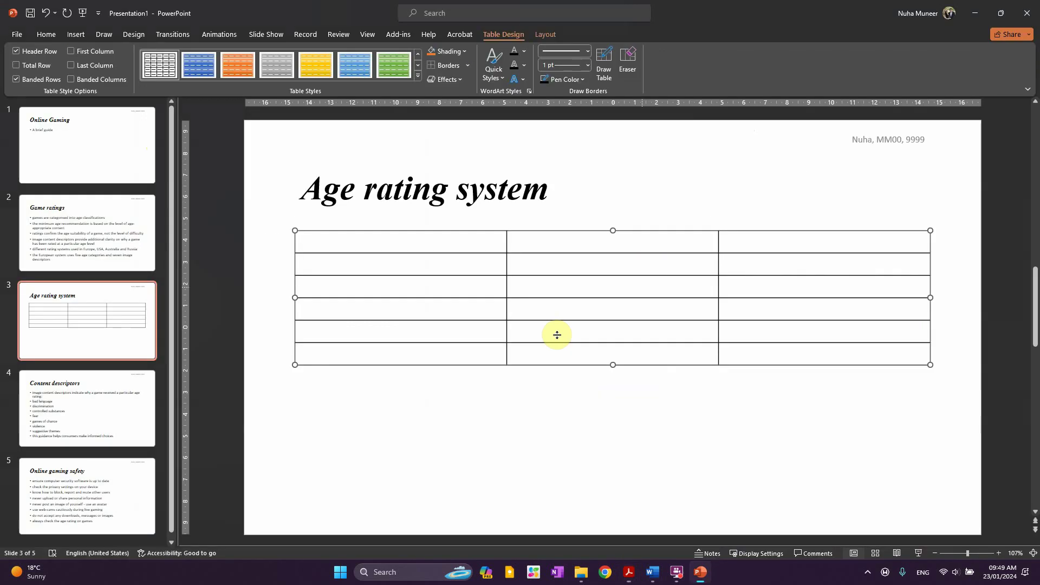
key("alt+Tab")
scroll(533, 434, "down", 2)
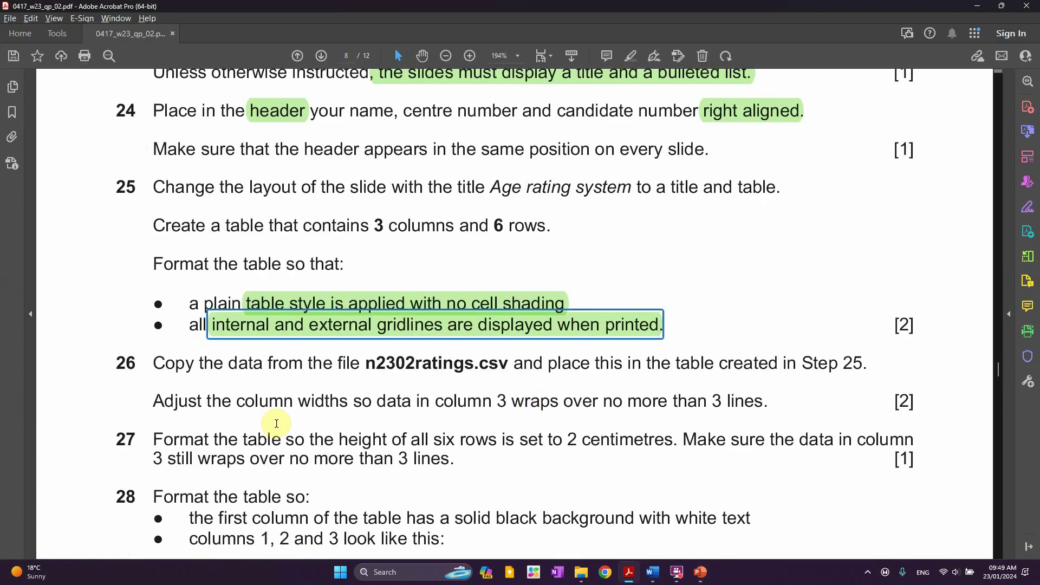
Find n2302ratings.csv from task 26 in the exam source files folder, preview and open it
left_click_drag(228, 363, 778, 364)
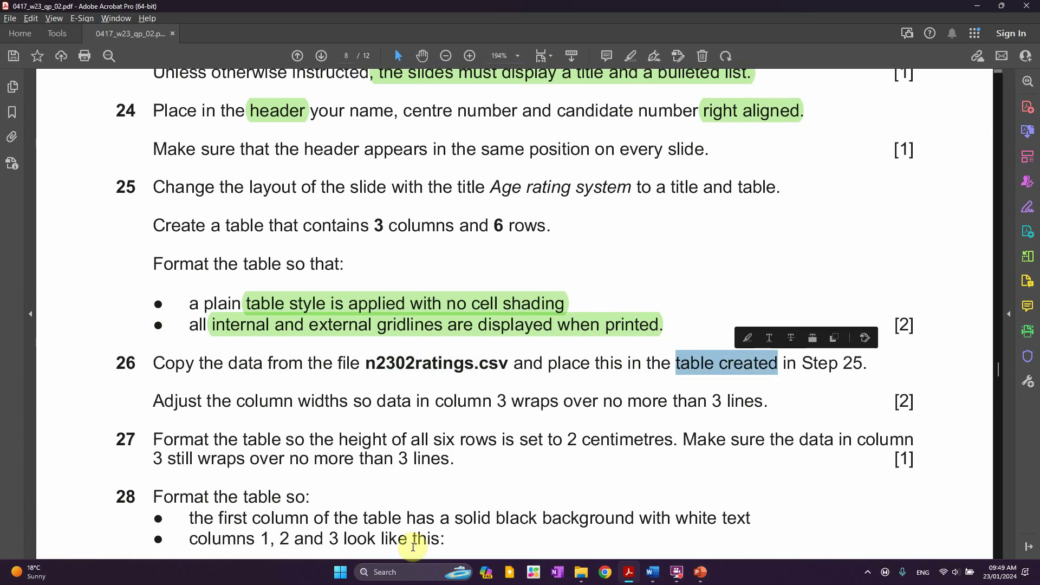
left_click(581, 572)
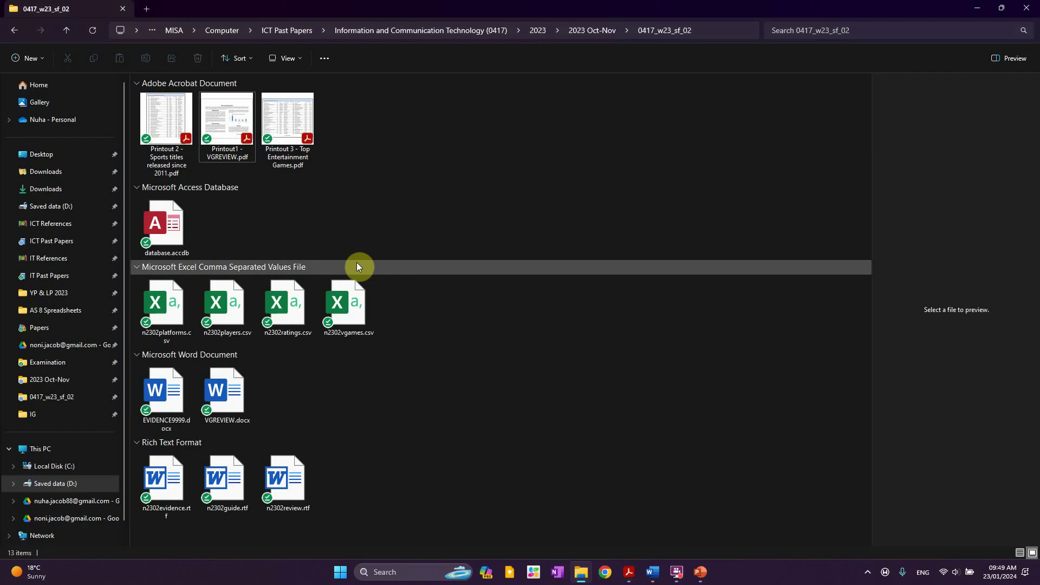
key("alt+Tab")
key("alt+Tab")
left_click(285, 313)
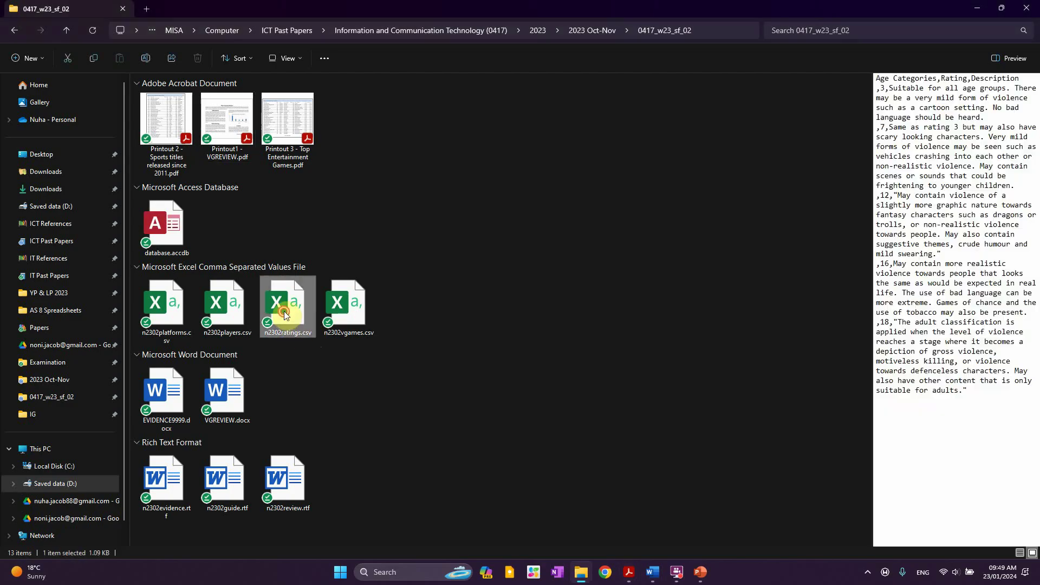
double_click(286, 316)
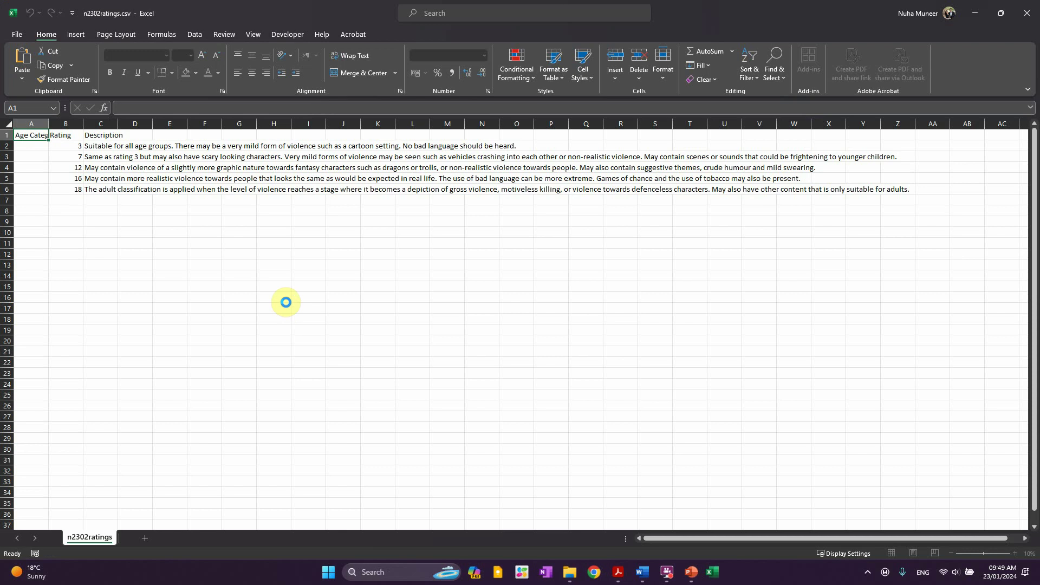
AutoFit every worksheet column in the ratings file to its contents
left_click(9, 124)
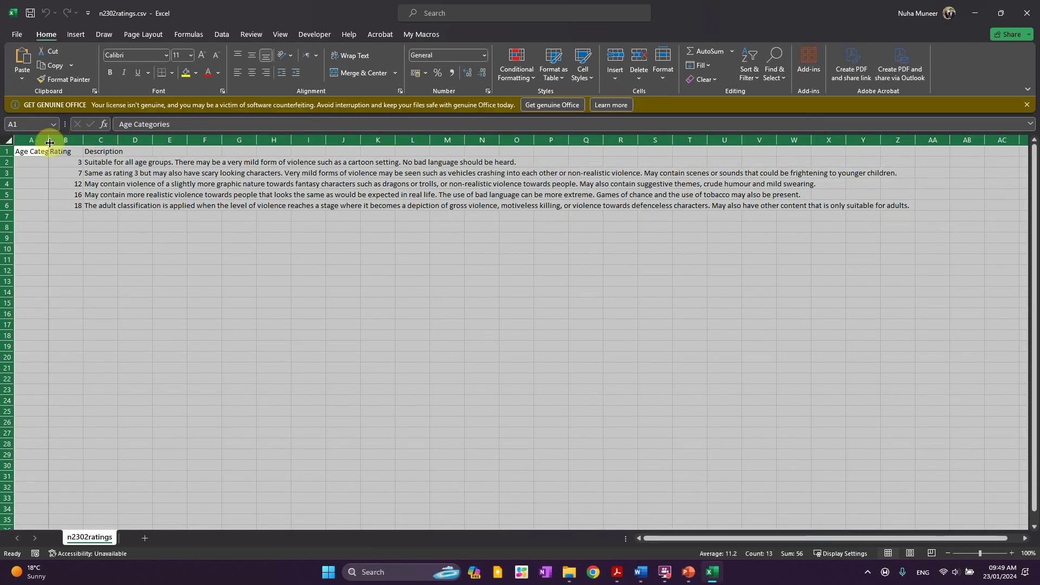
double_click(50, 142)
left_click(161, 271)
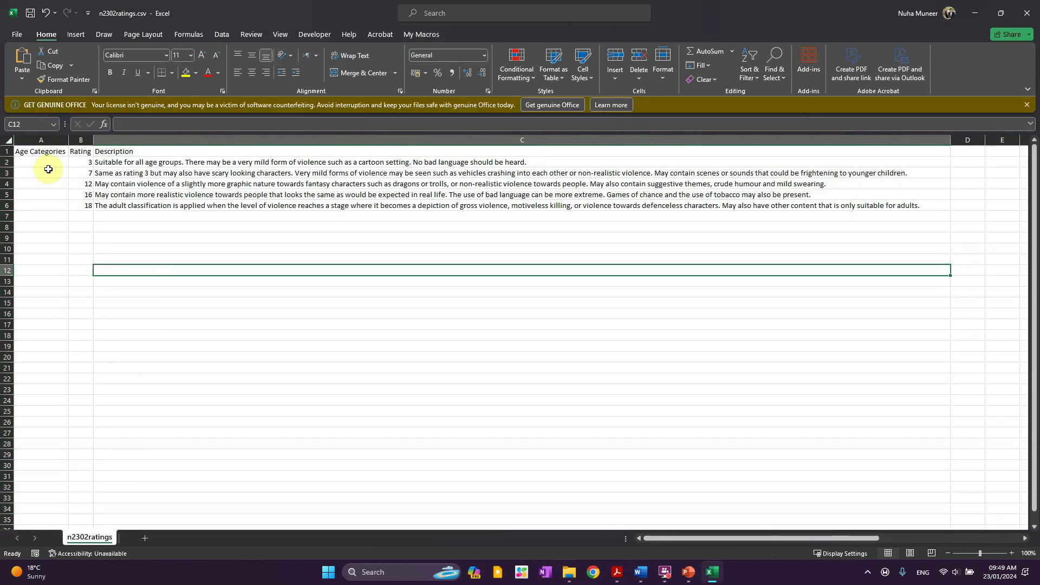
left_click_drag(51, 151, 103, 149)
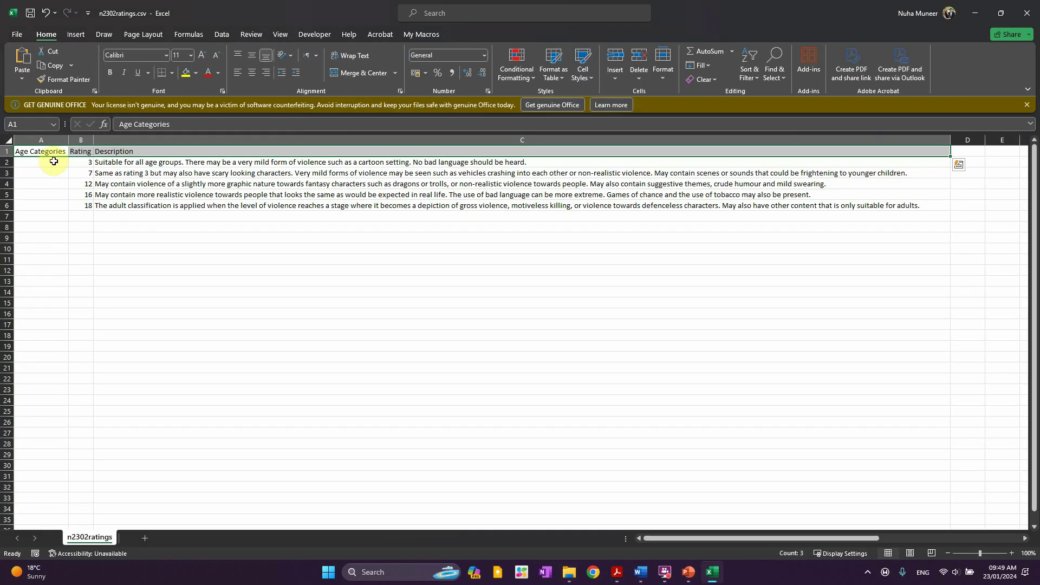
left_click_drag(56, 154, 58, 204)
Copy the ratings data A1:C6 and place the cursor in the slide table's first cell
key("alt+Tab")
key("alt+Tab")
key("alt+Tab")
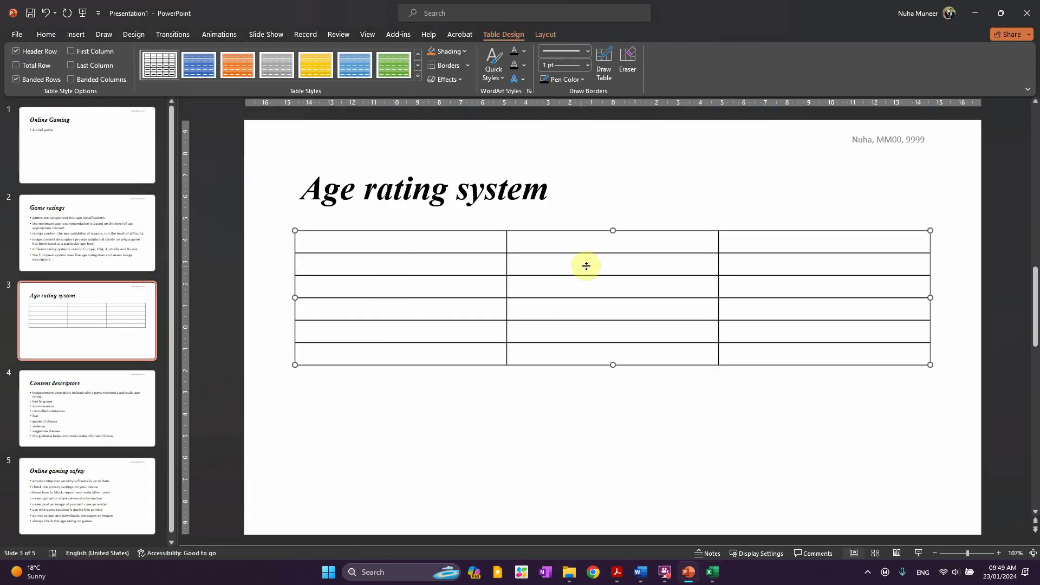
key("alt+Tab")
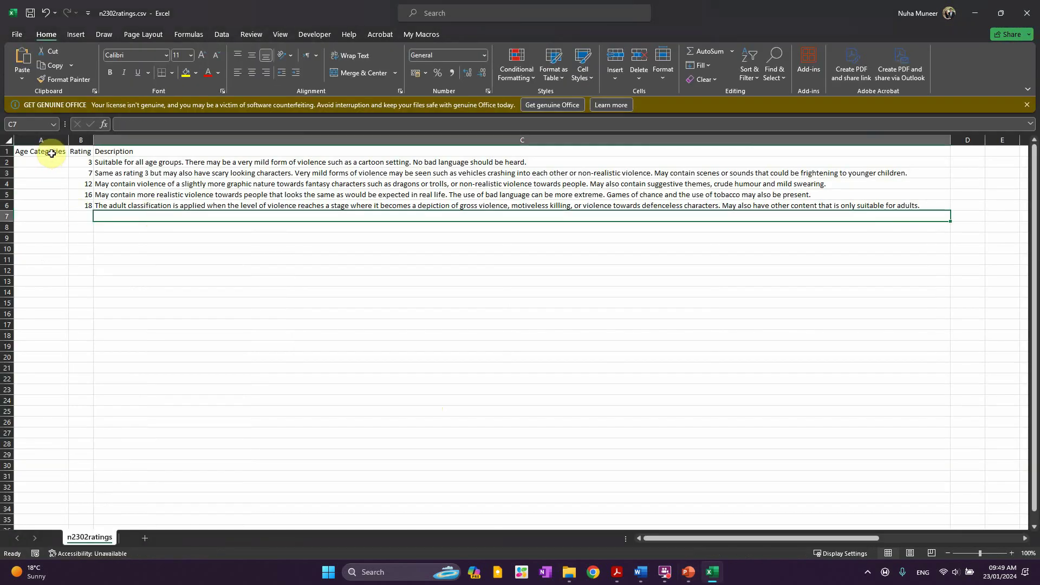
left_click_drag(36, 149, 128, 200)
key("ctrl+c")
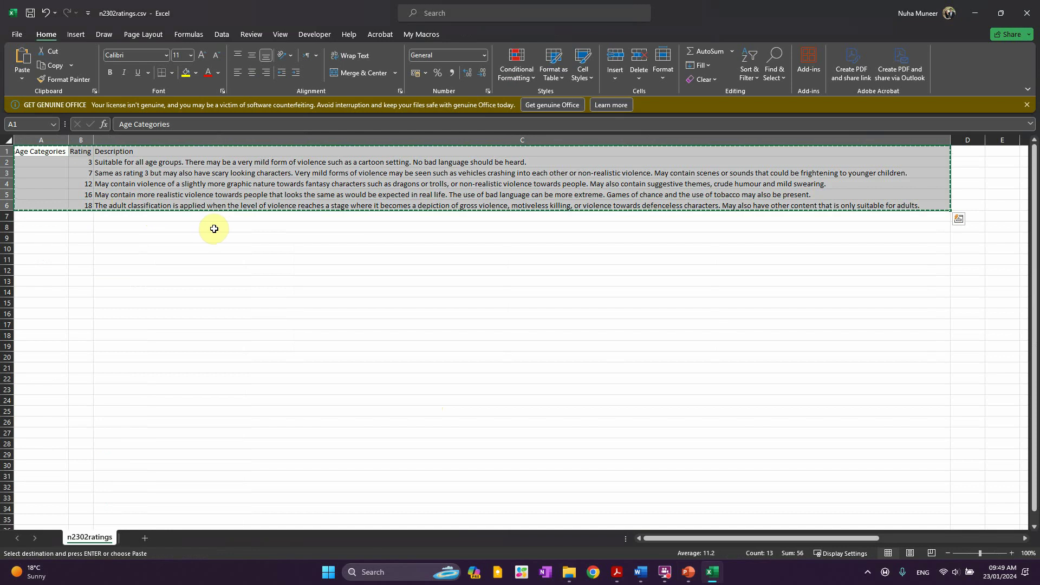
key("alt+Tab")
left_click(332, 242)
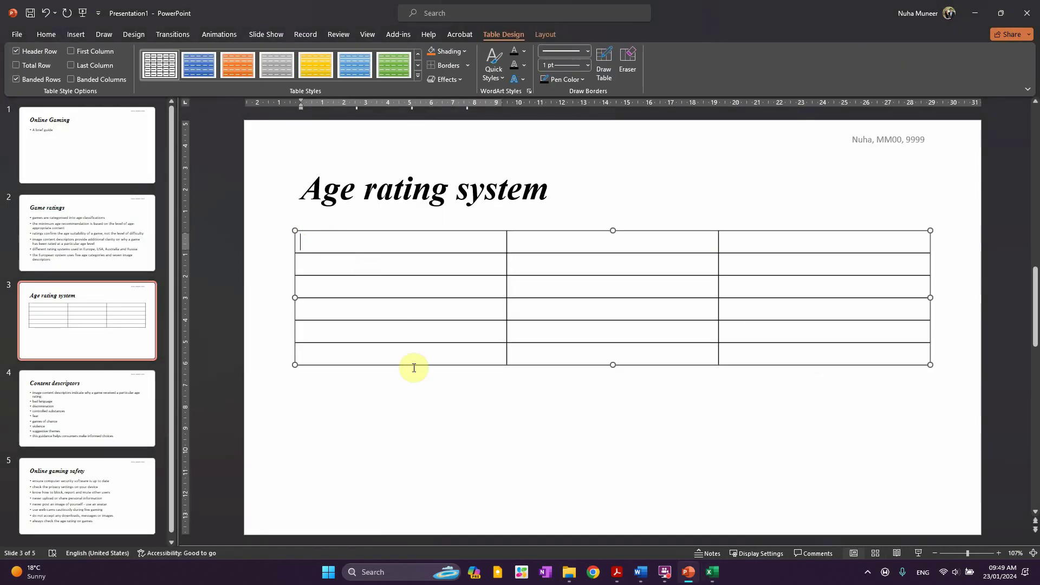
Paste the copied ratings data into the Age rating system table
key("ctrl+v")
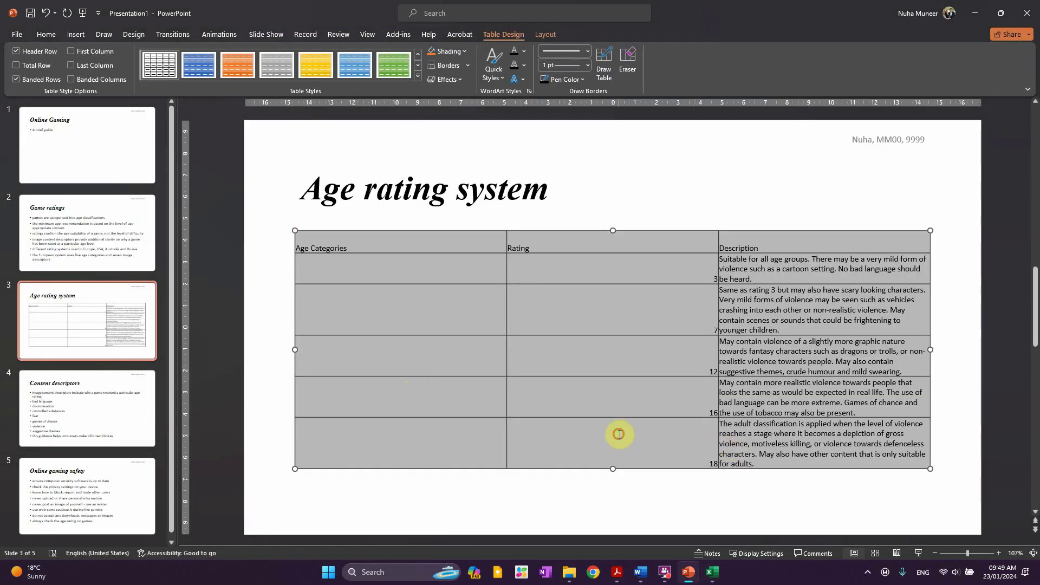
left_click(626, 459)
key("alt+Tab")
key("alt+Tab")
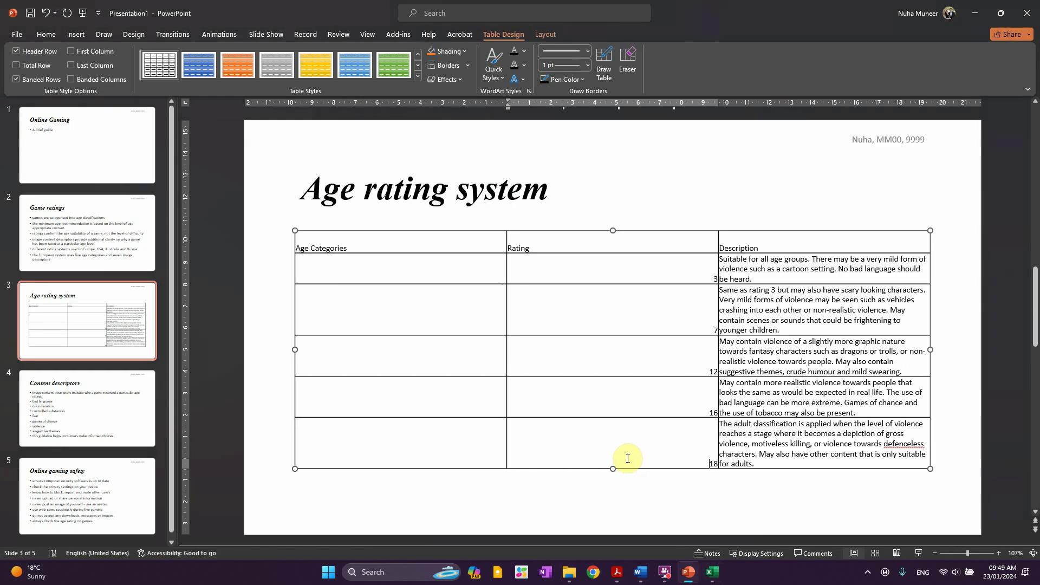
left_click_drag(386, 271, 383, 476)
key("alt+Tab")
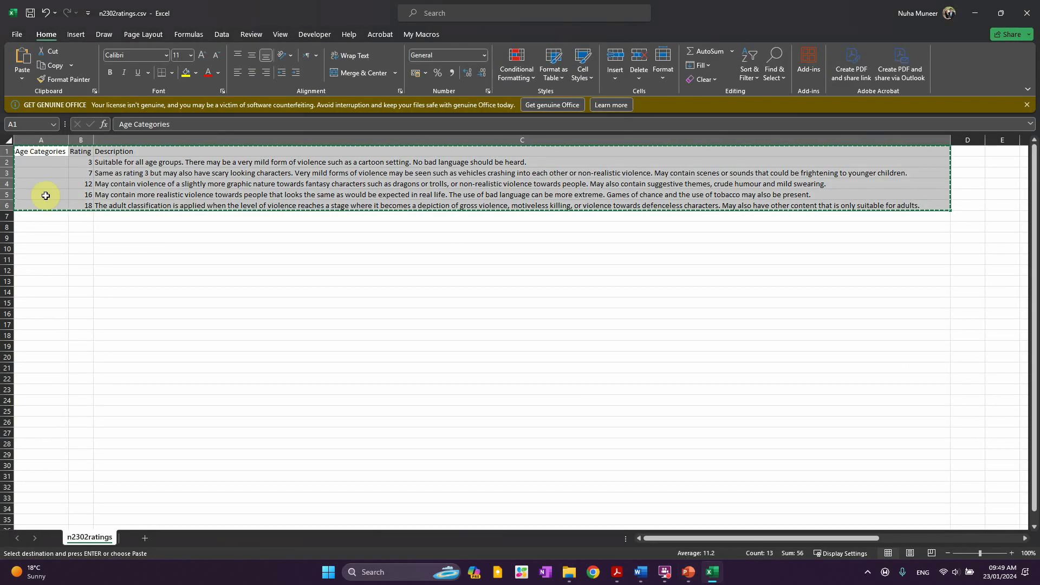
key("alt+Tab")
Narrow the Age Categories and Rating columns so the Description column widens
left_click_drag(520, 249, 571, 453)
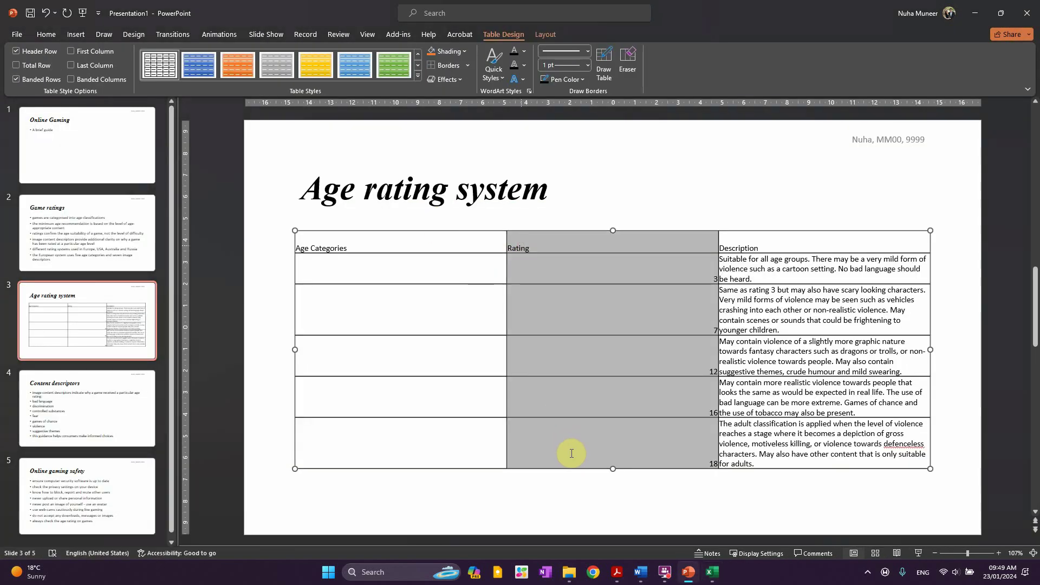
left_click_drag(751, 295, 777, 393)
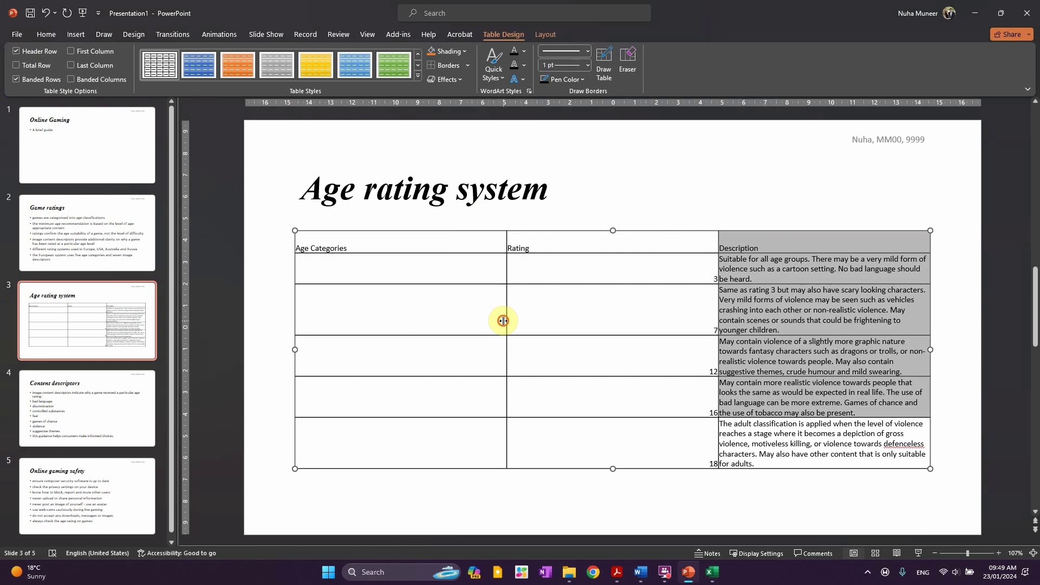
left_click_drag(503, 321, 364, 309)
left_click_drag(718, 308, 424, 306)
left_click(489, 309)
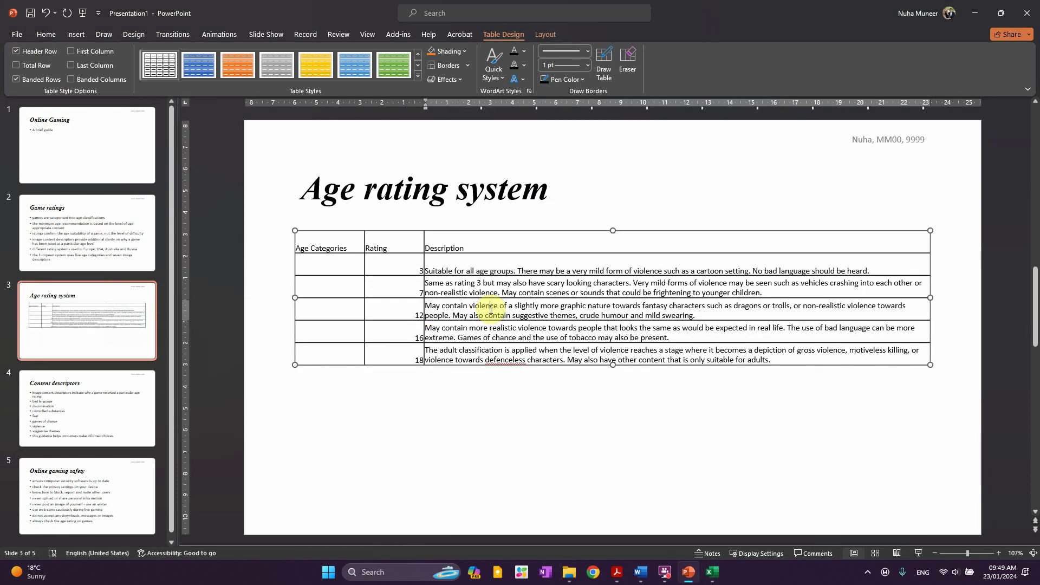
key("alt+Tab")
key("alt+Tab")
key("alt+Tab")
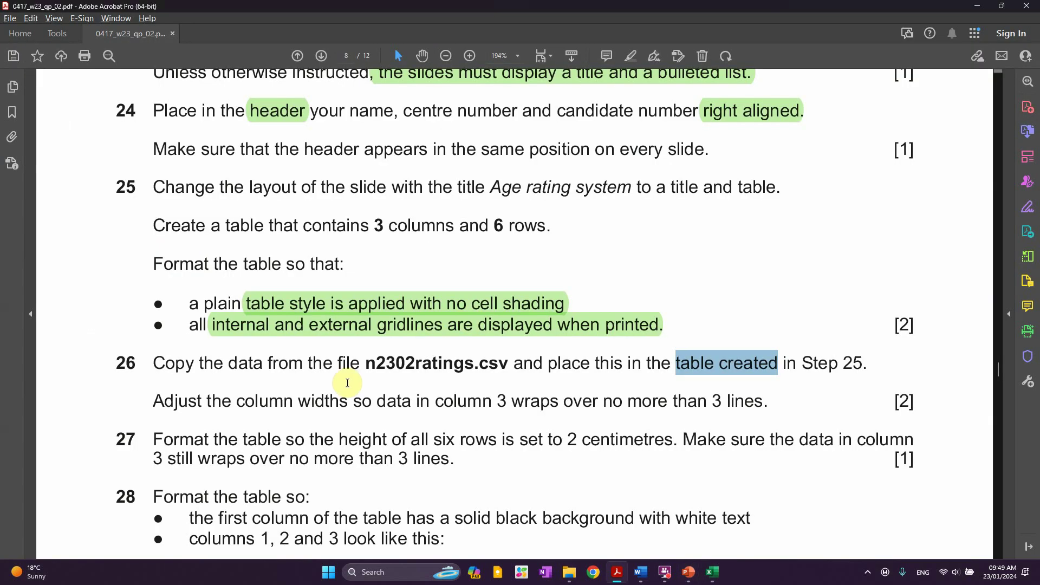
Reread step 26's column-width instruction, then widen the Description column slightly
scroll(267, 464, "down", 3)
left_click_drag(220, 325, 734, 324)
left_click(443, 326)
key("alt+Tab")
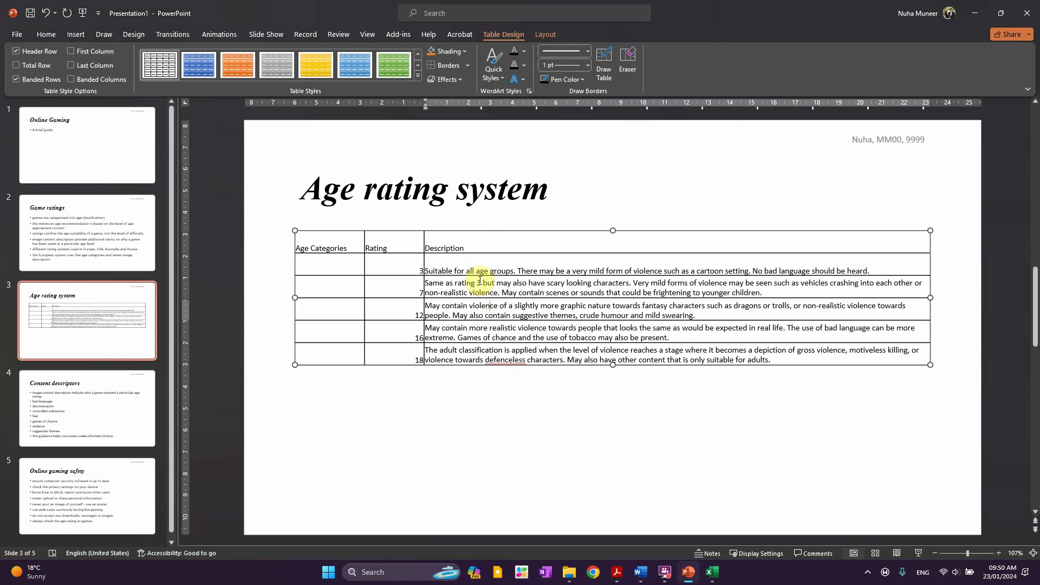
left_click_drag(412, 264, 412, 263)
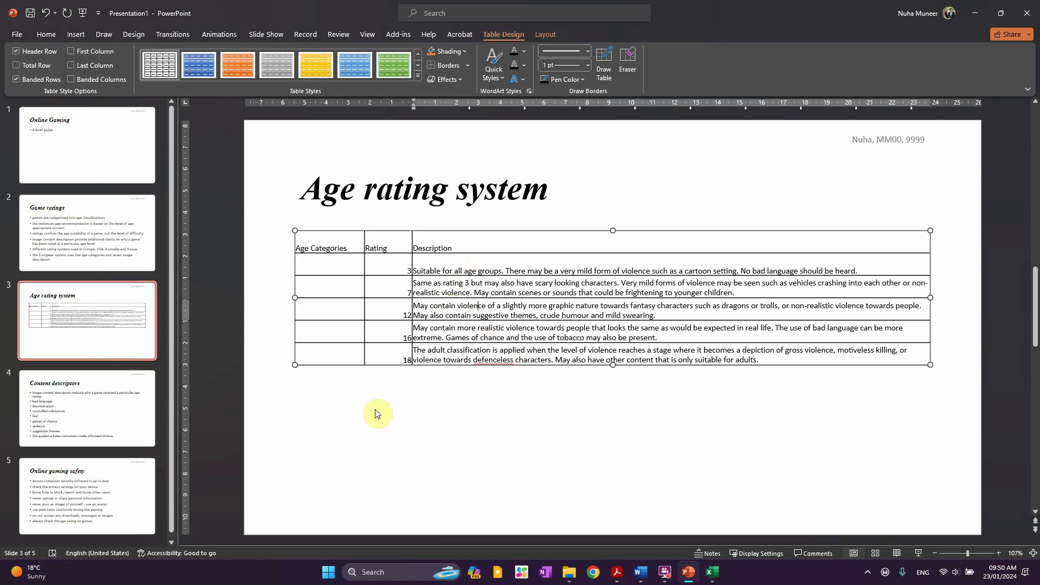
key("alt+Tab")
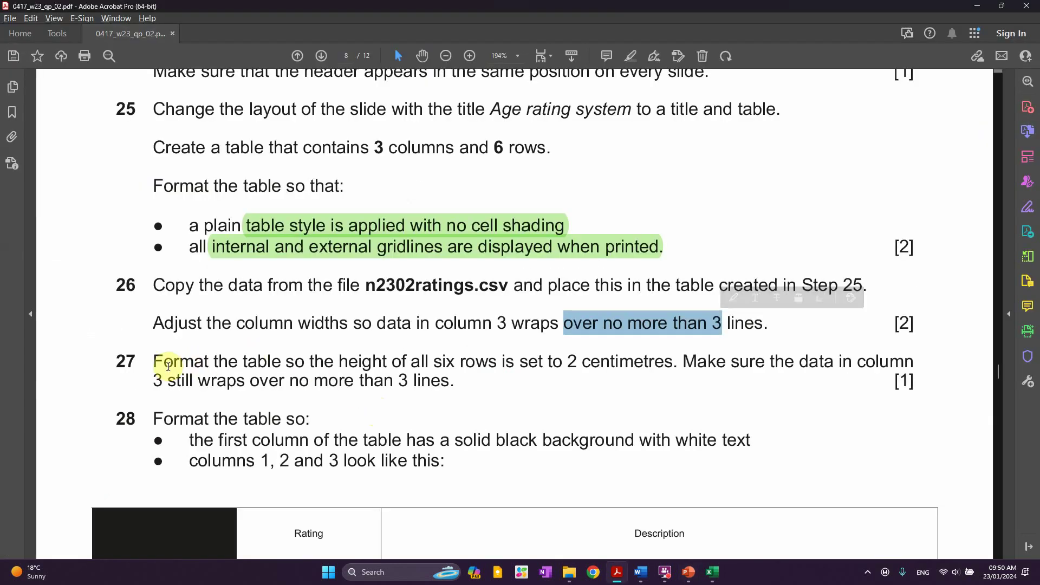
Highlight step 27's requirement that all six rows be 2 centimetres tall
left_click_drag(169, 363, 484, 365)
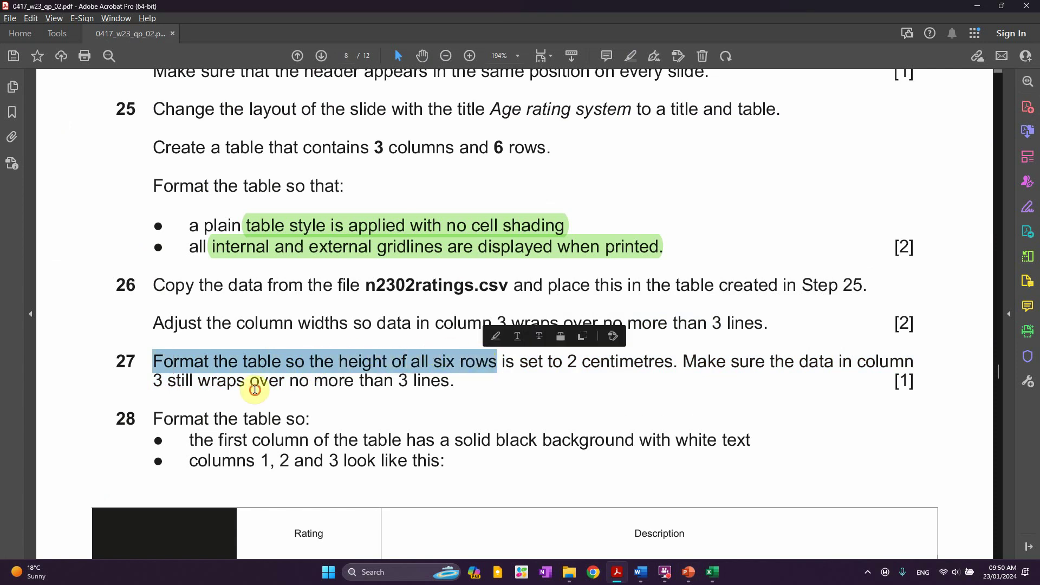
left_click(286, 371)
left_click_drag(312, 363, 577, 373)
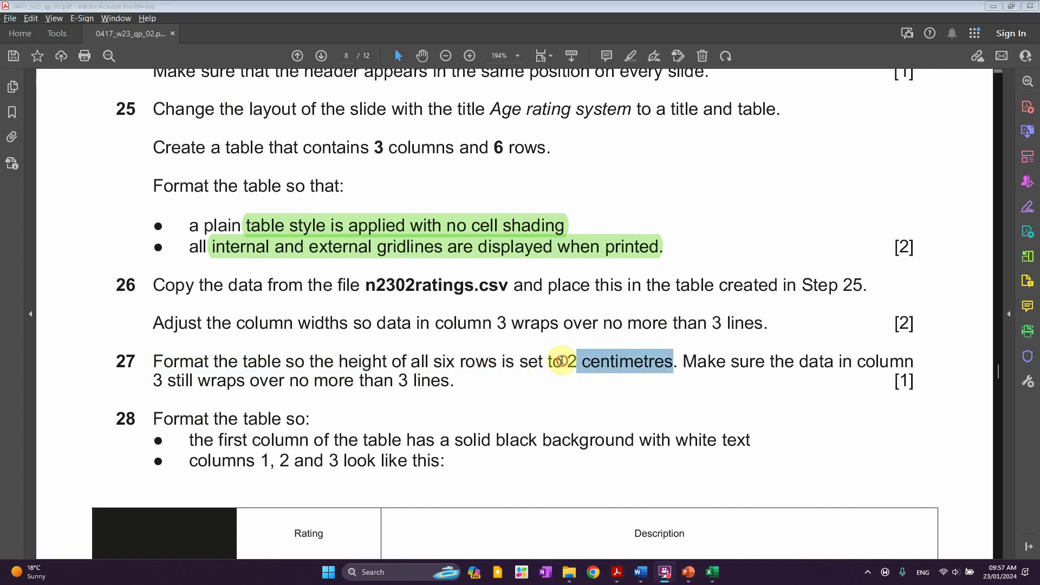
left_click_drag(562, 361, 563, 361)
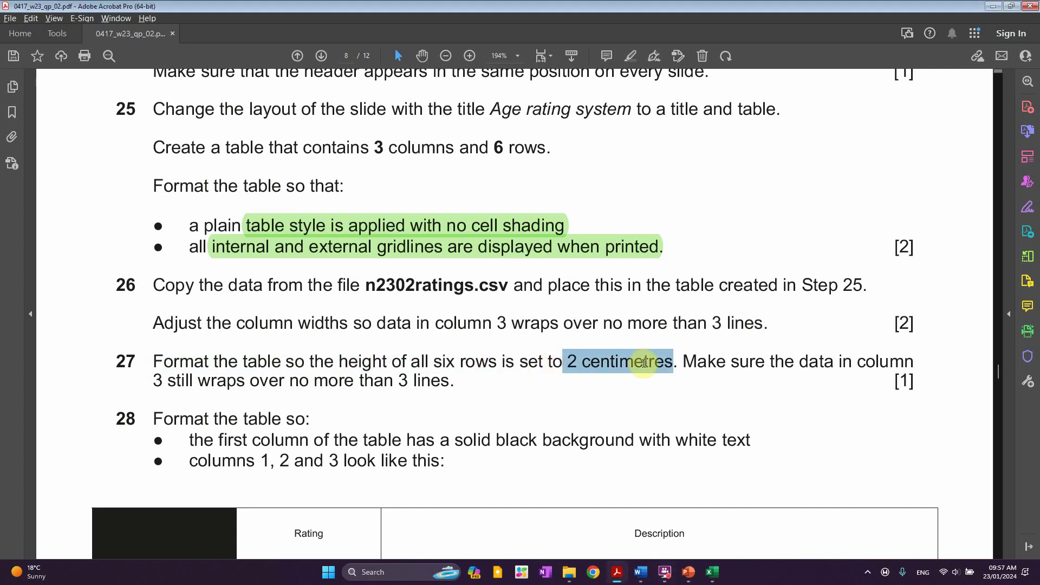
key("alt+Tab")
key("alt+Tab")
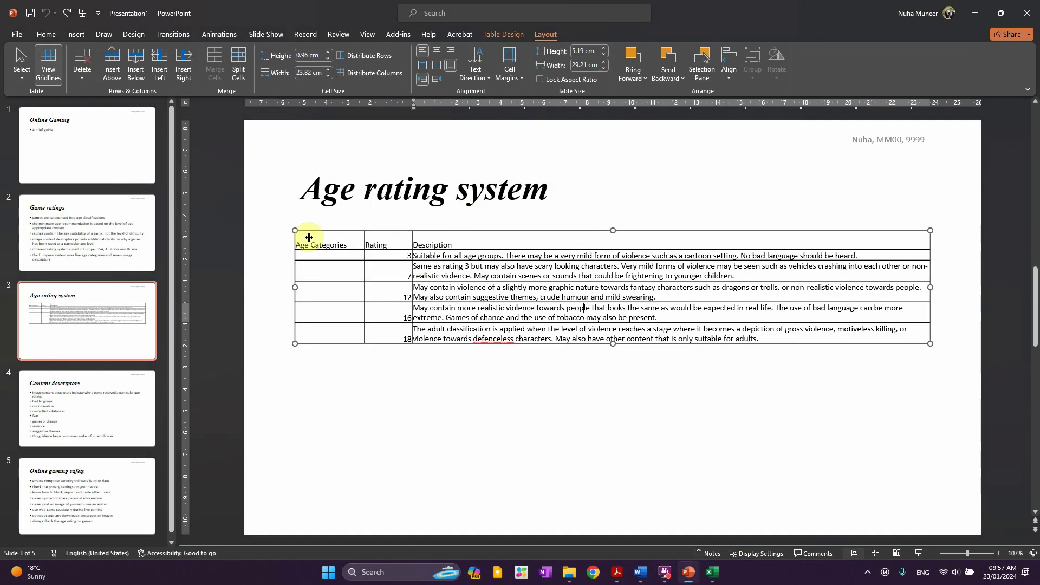
Set the ratings table's row height to 2 cm, then check description wrapping
left_click(308, 237)
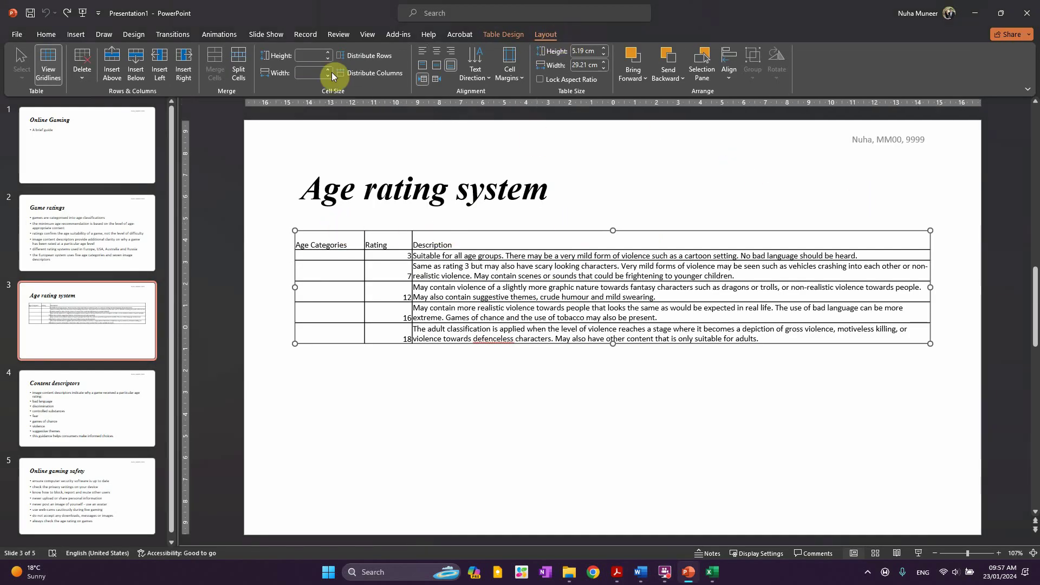
left_click(312, 55)
left_click(569, 95)
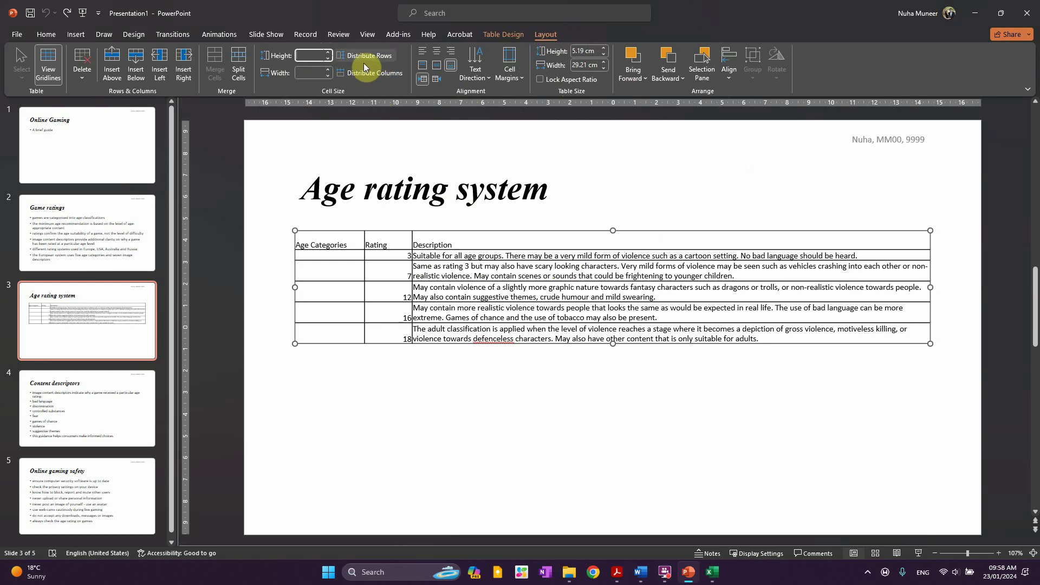
type("2 ")
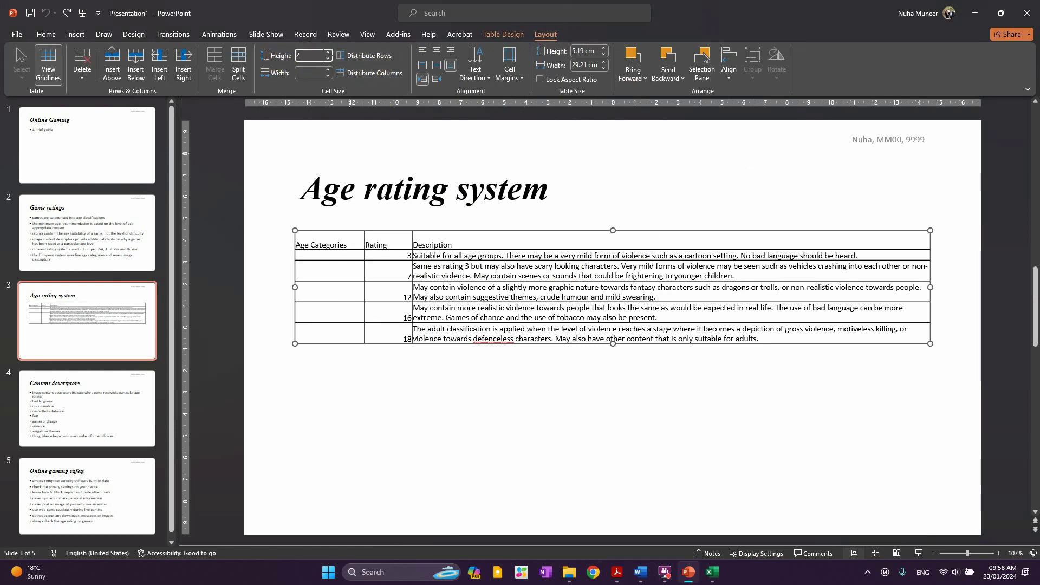
type("cm")
key("Return")
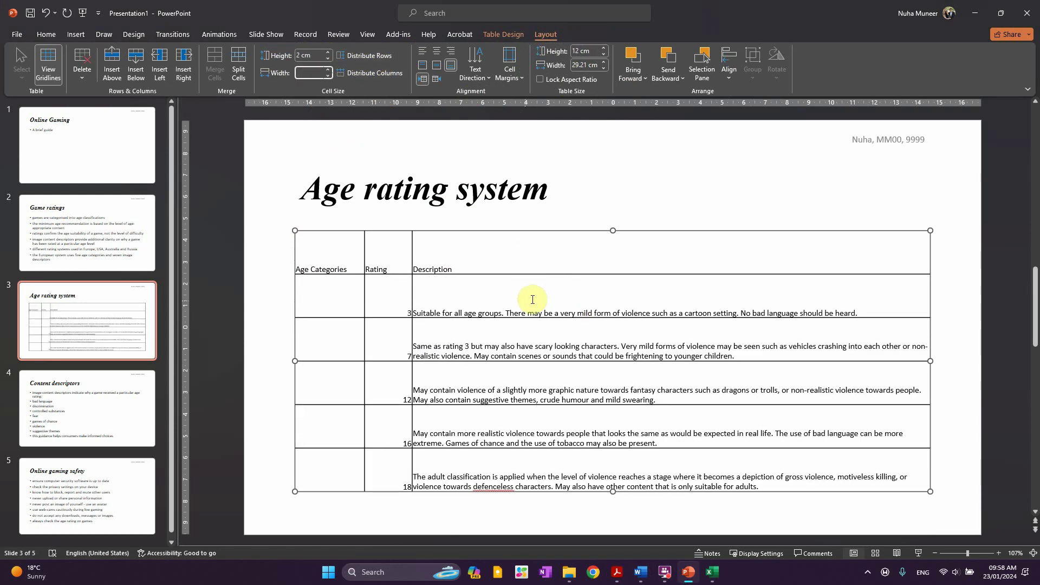
left_click(514, 313)
key("alt+Tab")
key("alt+Tab")
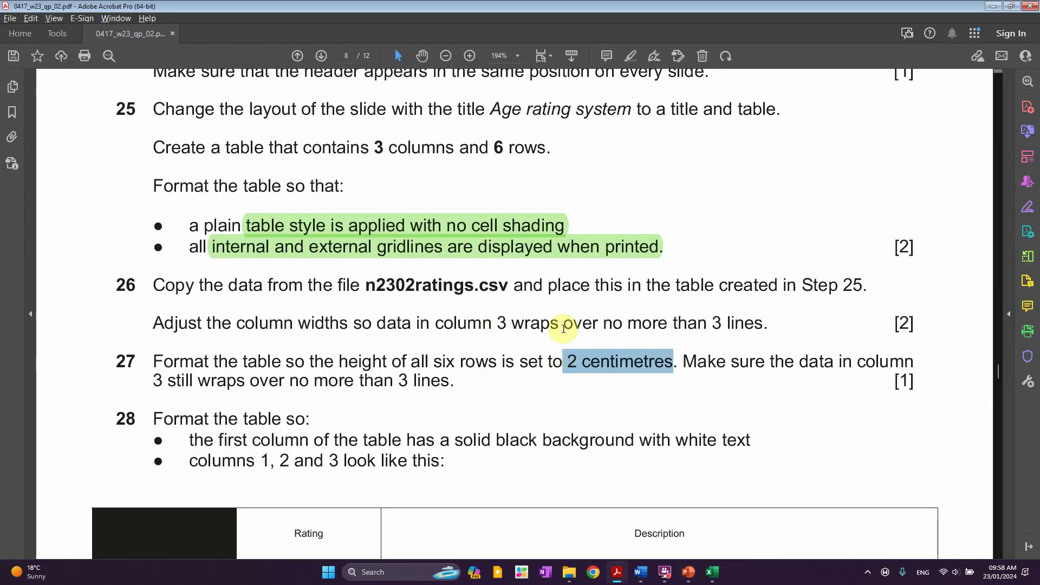
Highlight step 27's three-line wrapping condition in the paper, then return to the slide
left_click(563, 328)
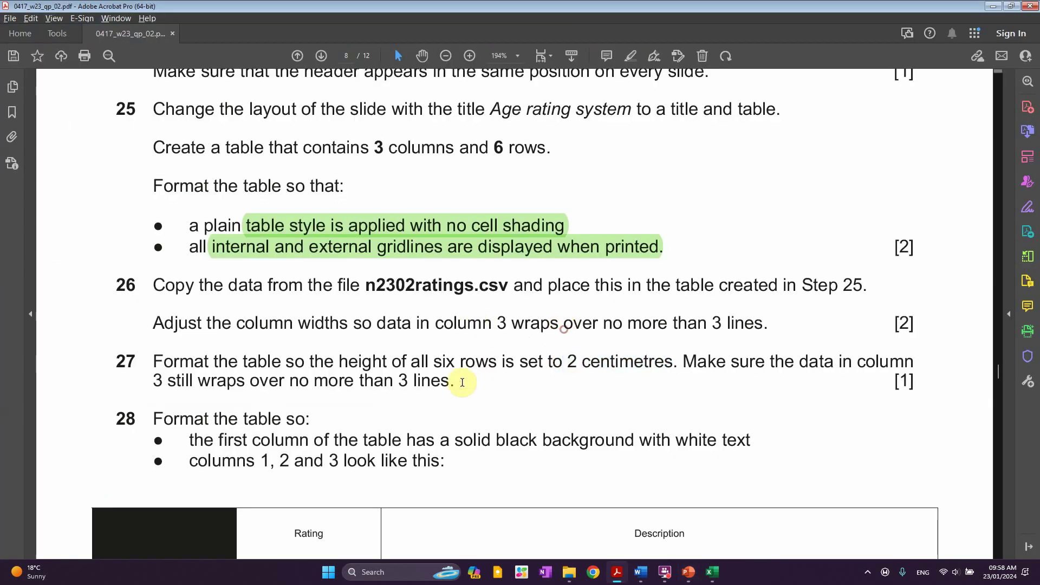
scroll(469, 388, "down", 1)
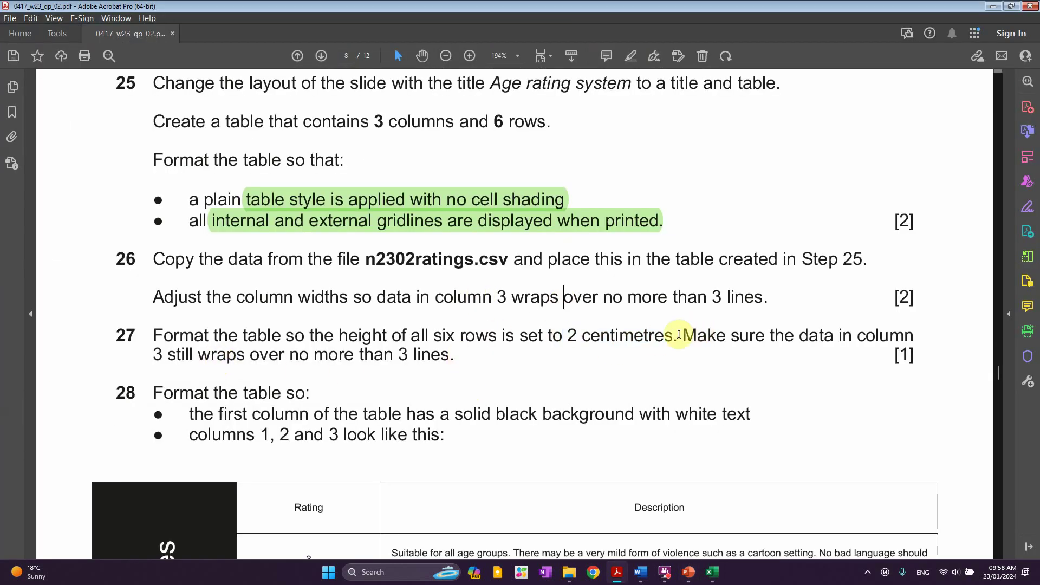
left_click_drag(683, 336, 821, 335)
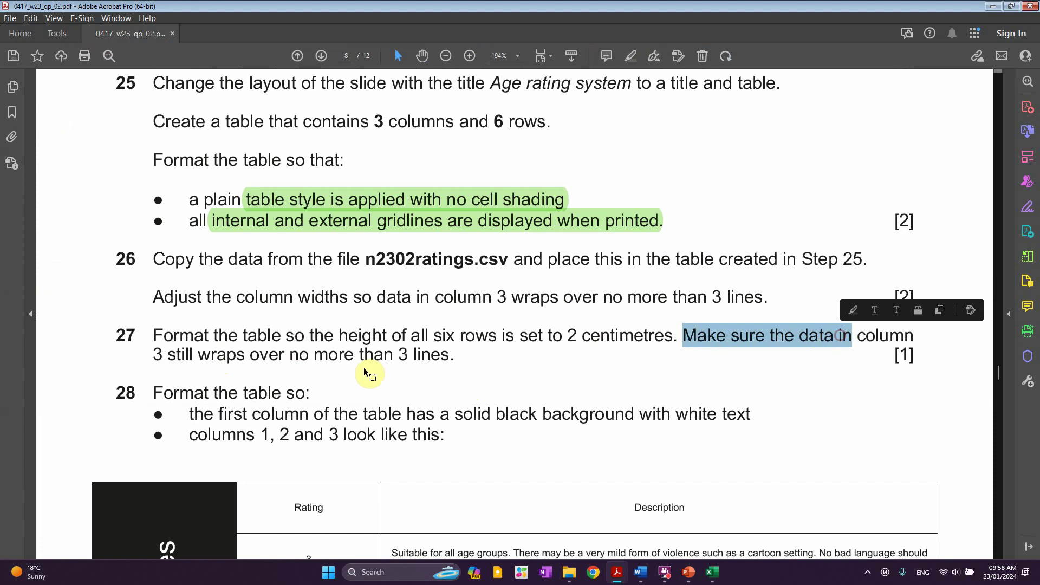
left_click_drag(158, 355, 394, 356)
key("alt+Tab")
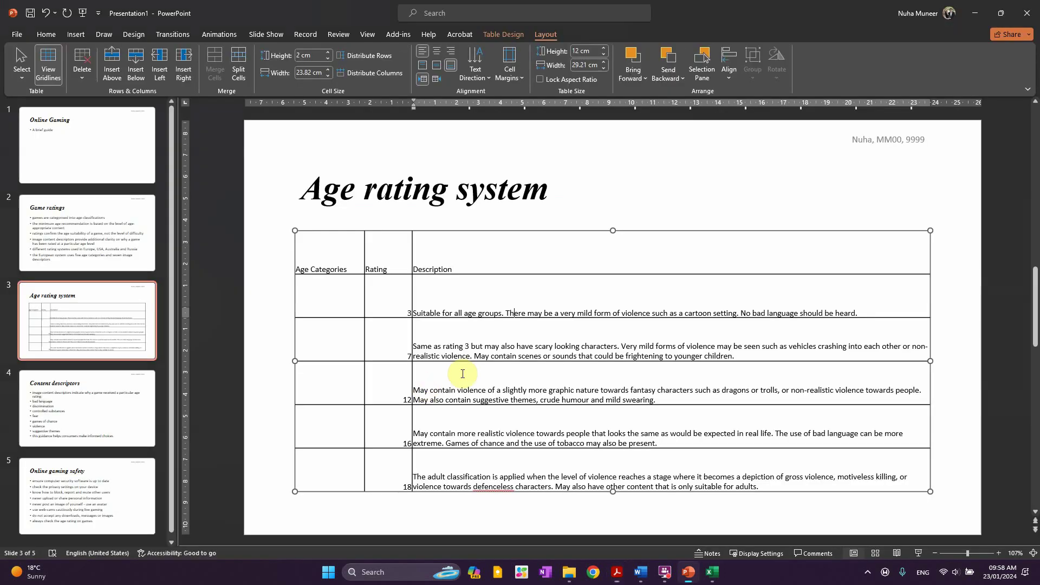
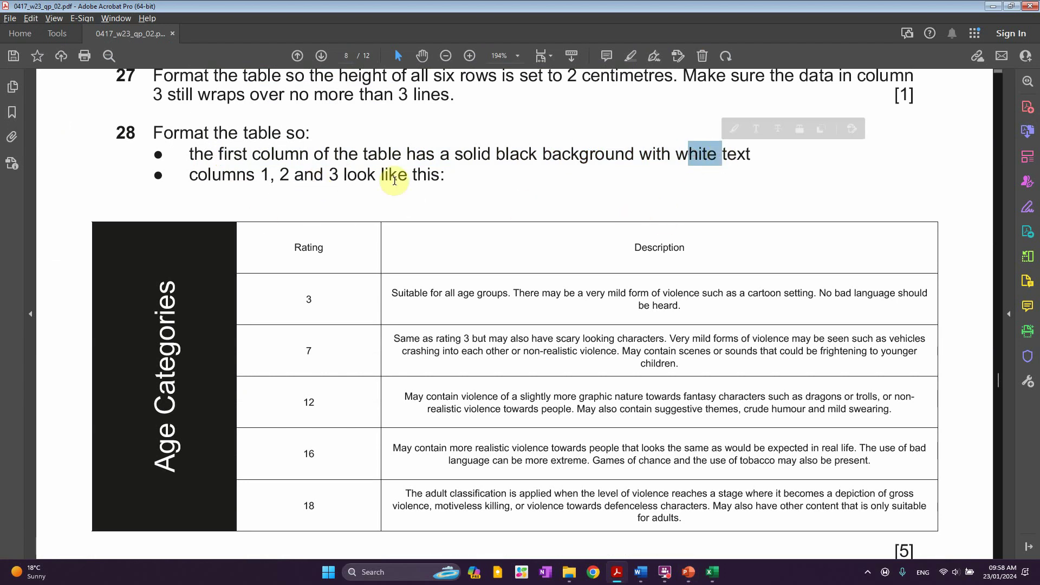
Select the table's first column, try Normal cell margins, then undo the change
scroll(542, 255, "down", 1)
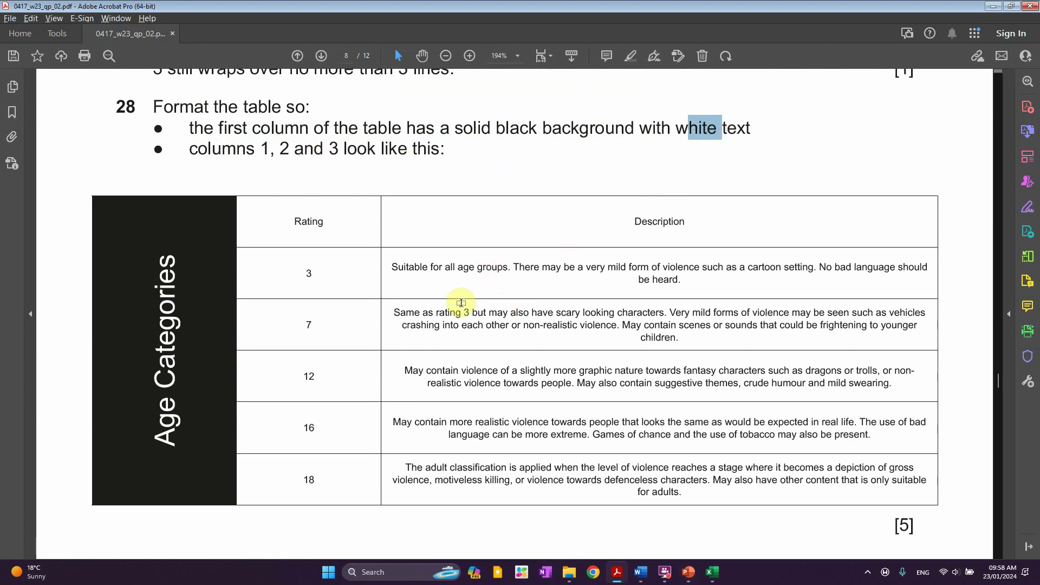
key("alt+Tab")
left_click(325, 265)
left_click_drag(326, 311, 341, 471)
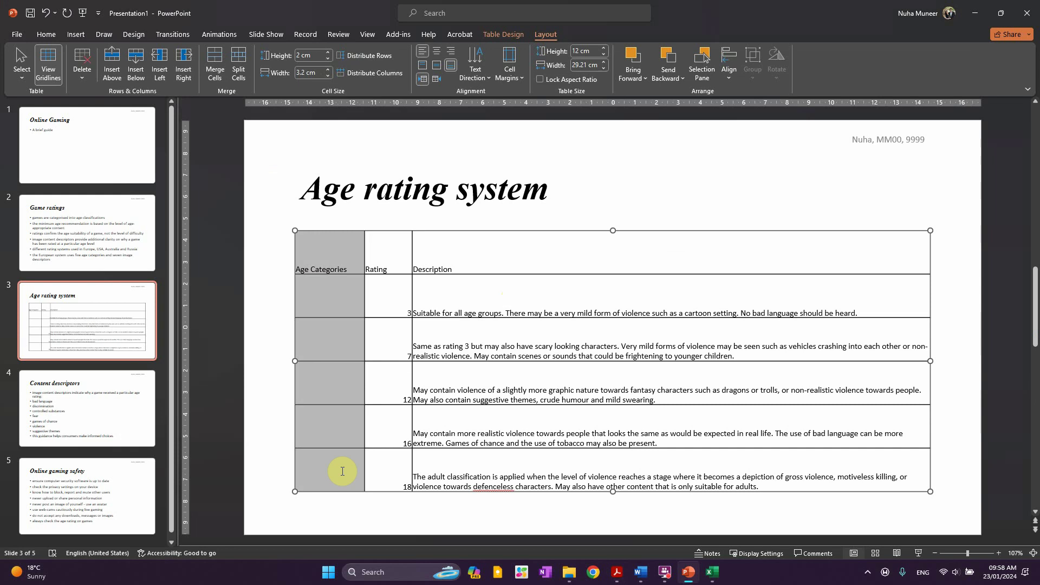
left_click(508, 64)
left_click(534, 112)
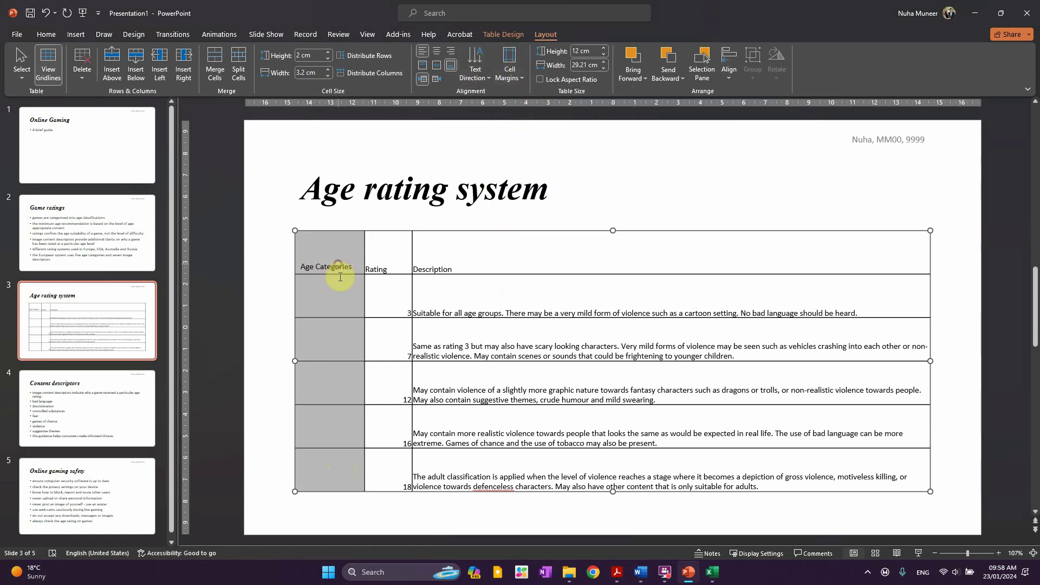
key("ctrl+z")
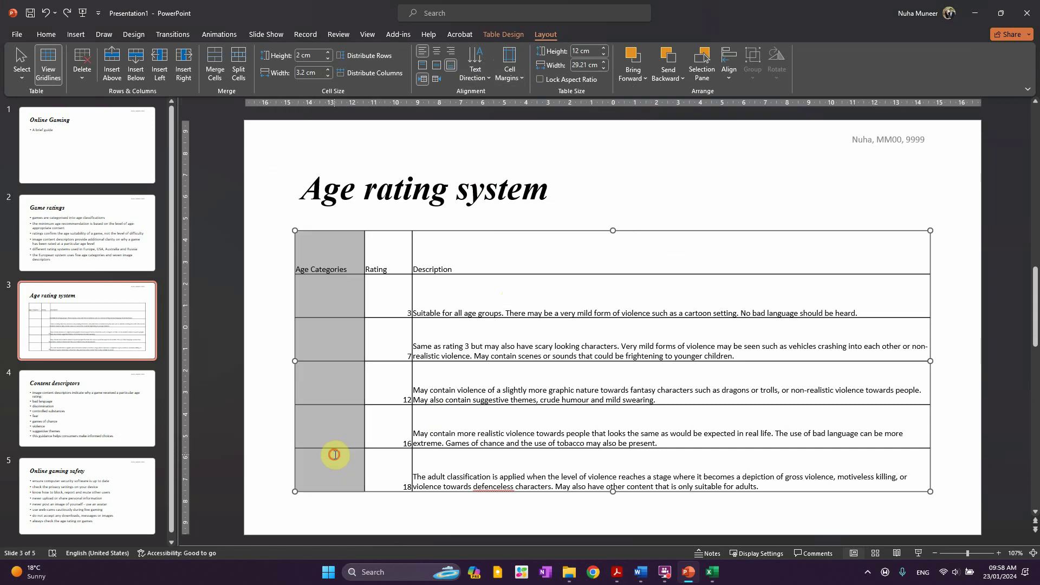
Merge the first column's cells into one cell holding Age Categories
left_click(324, 259)
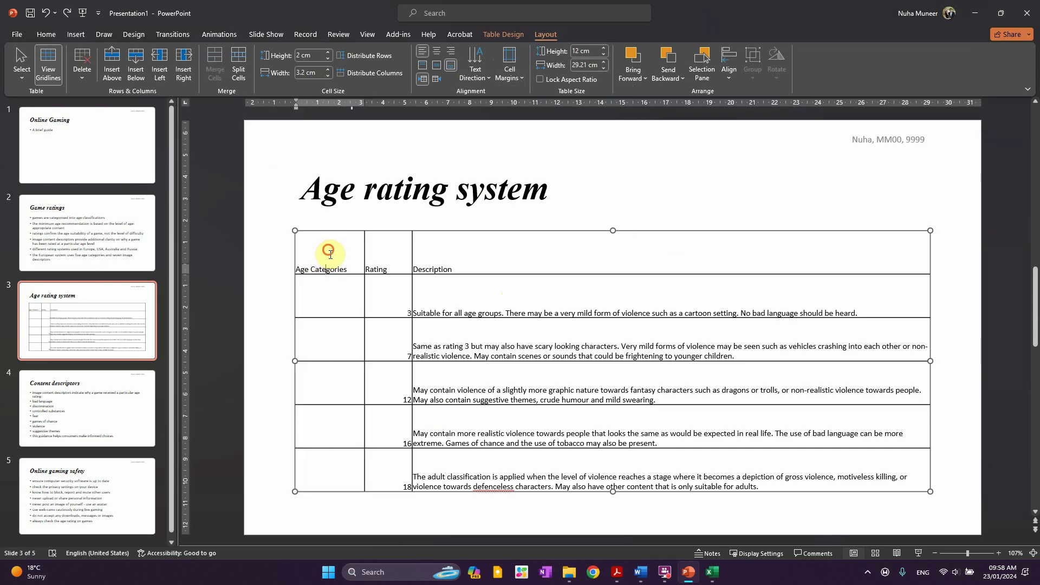
left_click_drag(330, 253, 339, 461)
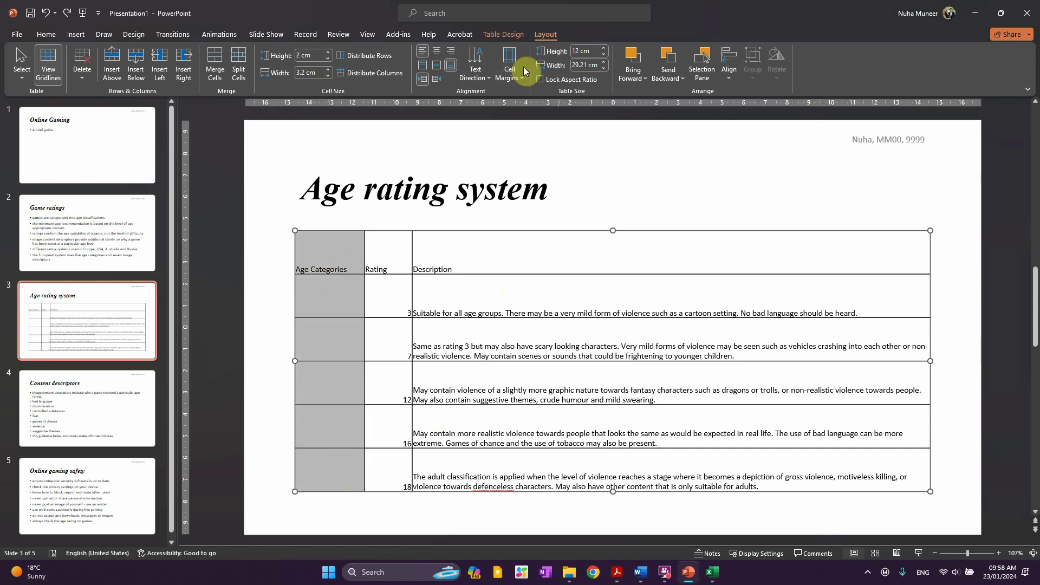
left_click(216, 84)
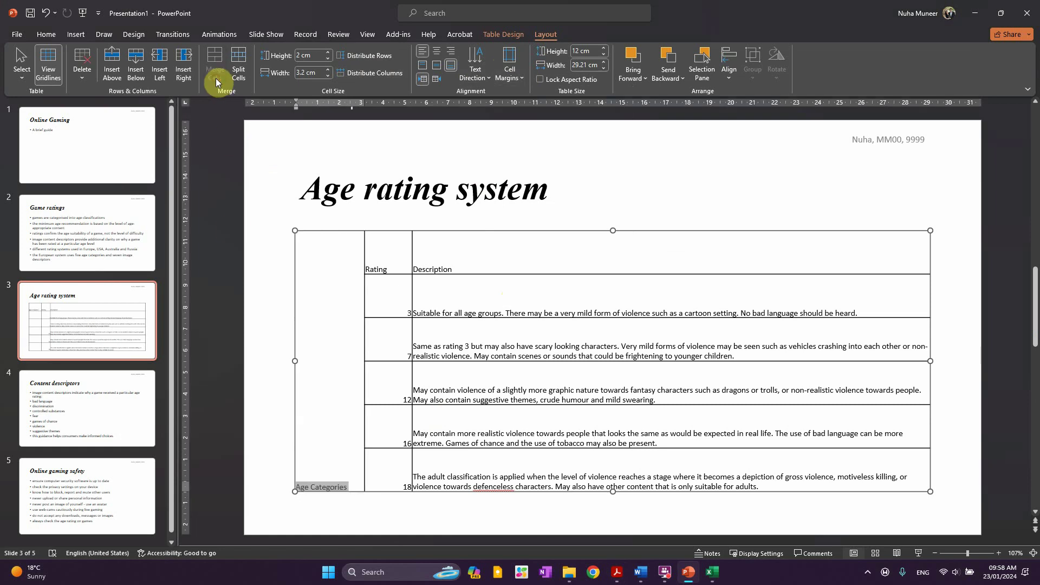
key("alt+Tab")
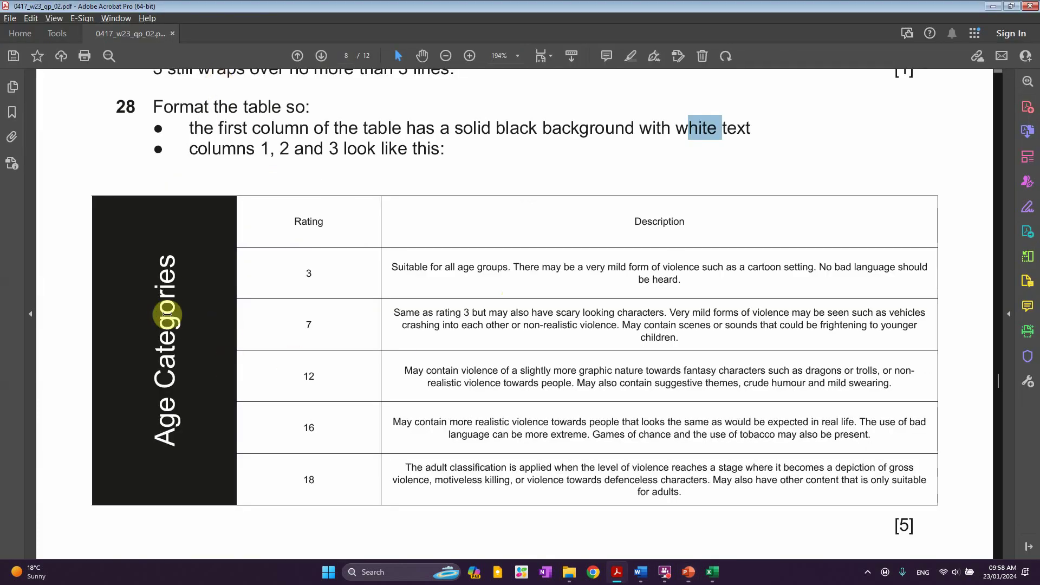
key("alt+Tab")
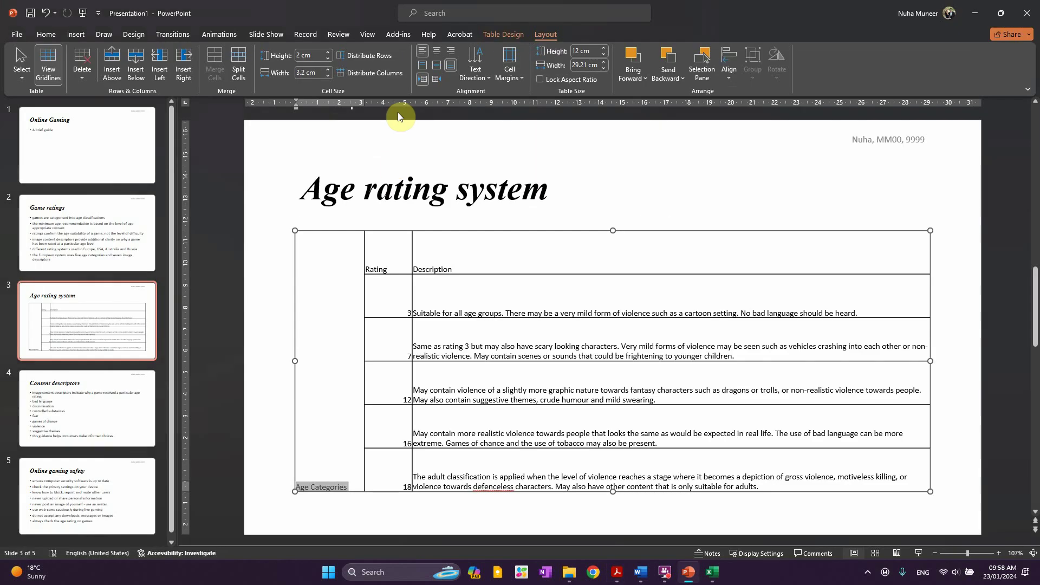
Rotate the Age Categories text 270° and centre it horizontally and vertically
left_click(466, 75)
left_click(497, 172)
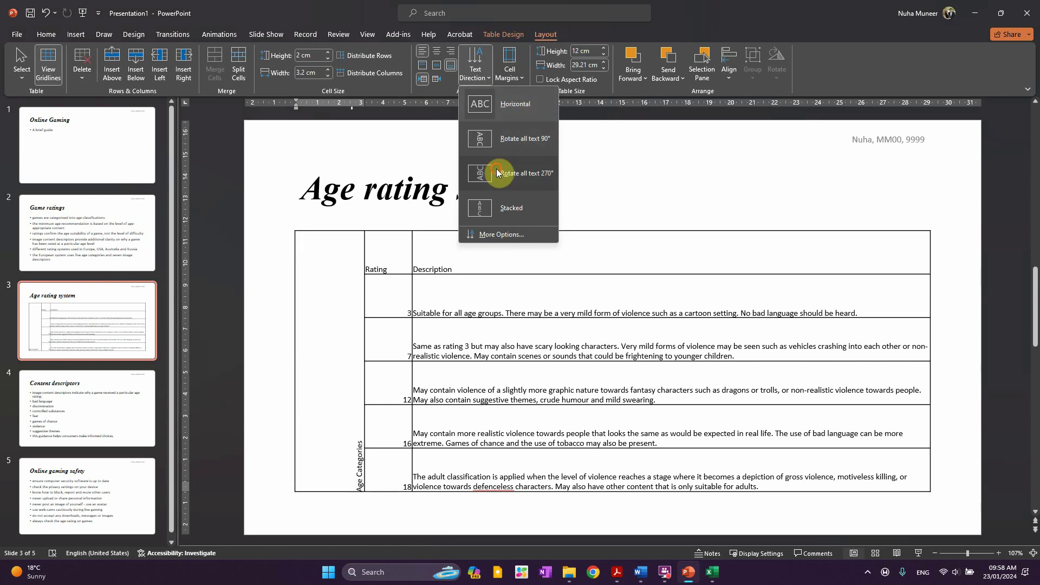
key("alt+Tab")
key("alt+Tab")
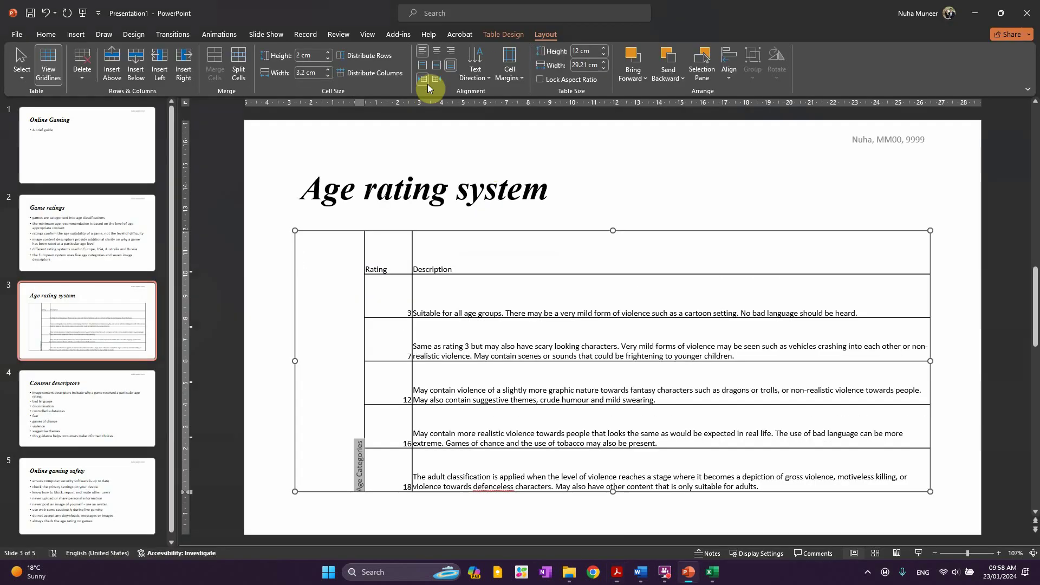
left_click(439, 55)
left_click(438, 64)
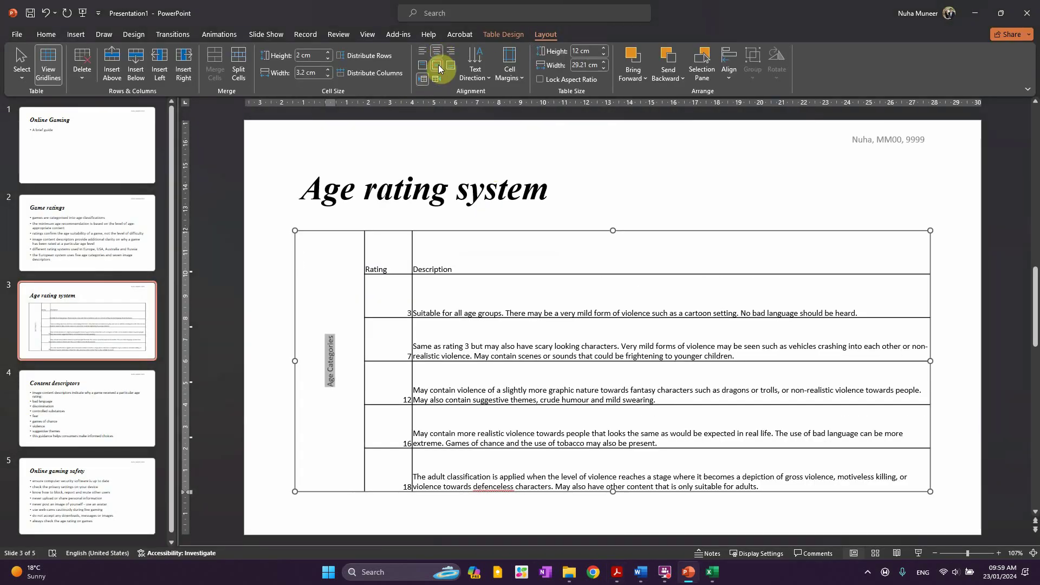
key("alt+Tab")
scroll(499, 388, "down", 10)
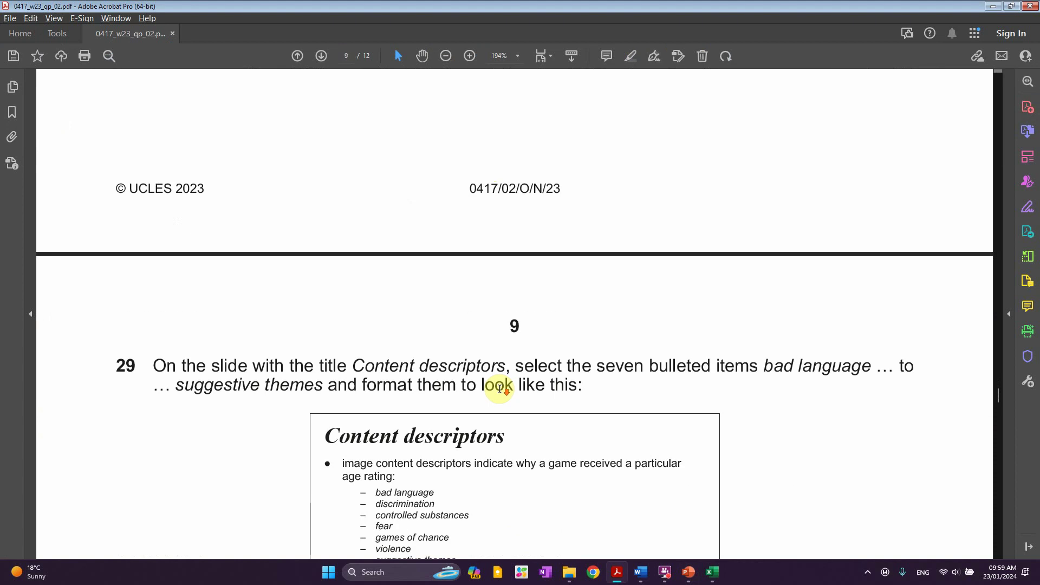
scroll(499, 388, "down", 3)
scroll(494, 399, "up", 12)
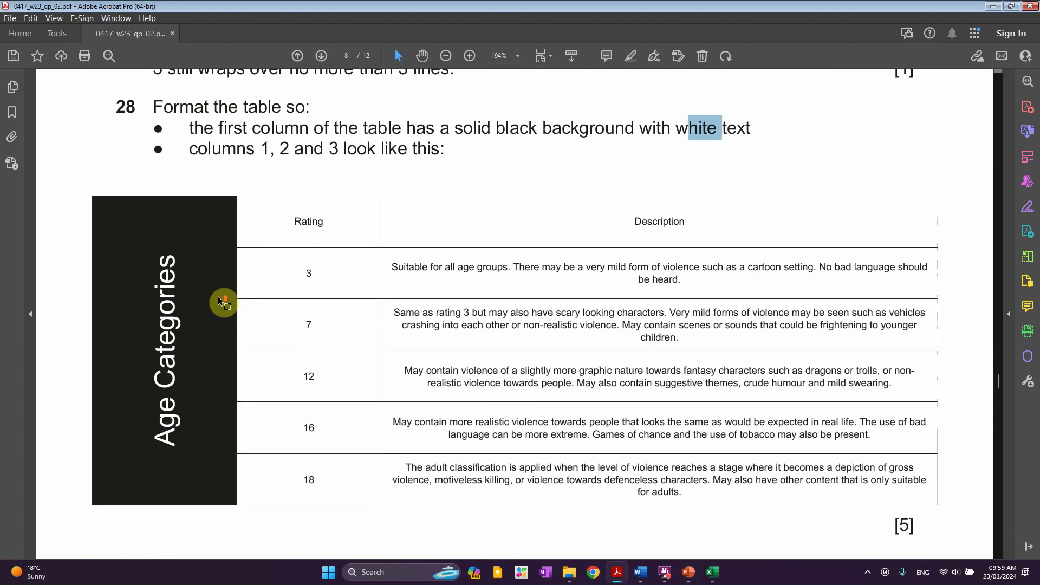
scroll(241, 324, "up", 2)
scroll(241, 324, "down", 2)
key("alt+Tab")
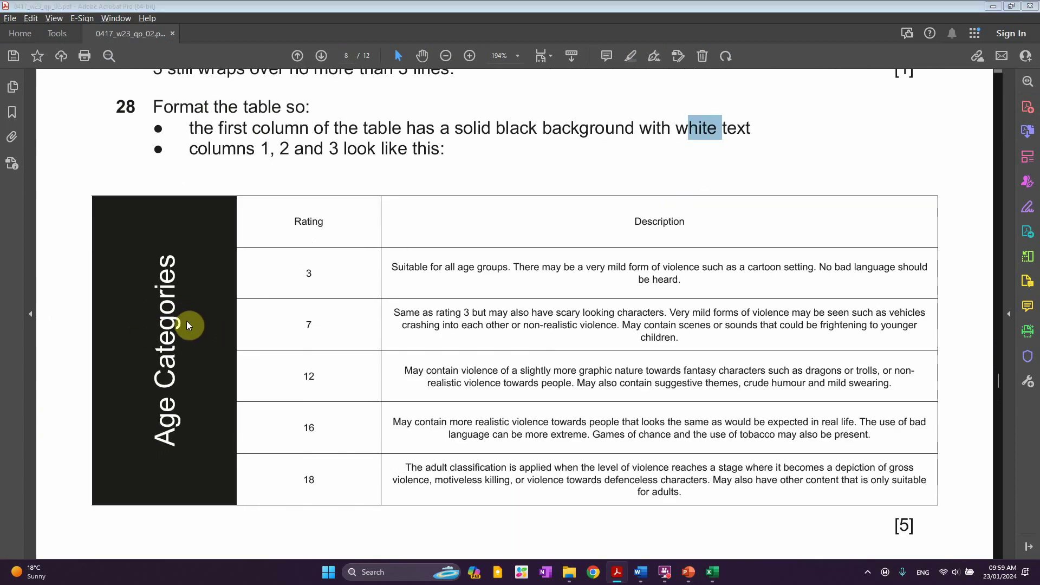
Enlarge the Age Categories text to 36 pt
left_click(47, 36)
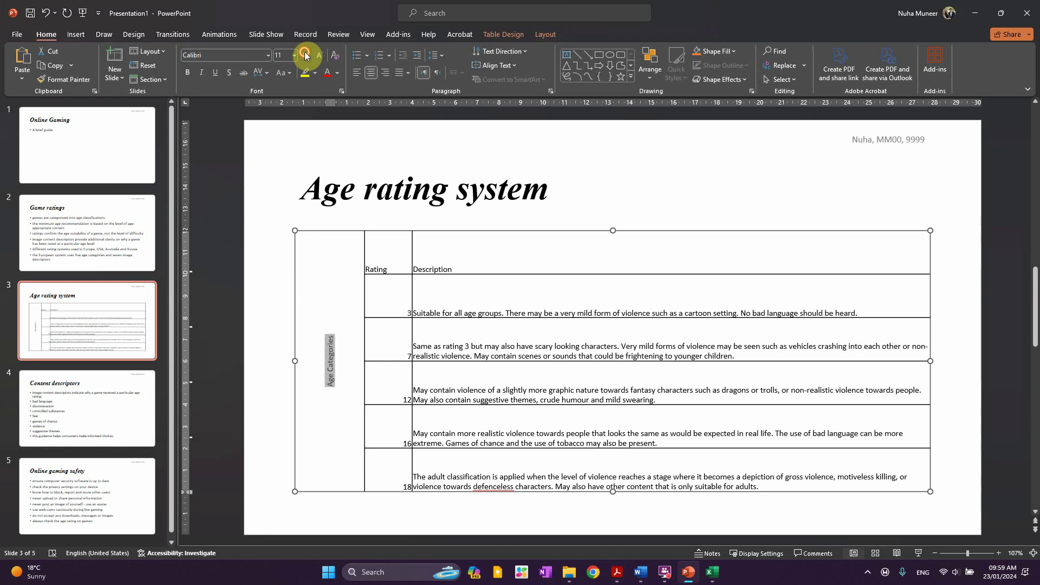
double_click(305, 55)
double_click(305, 55)
double_click(305, 55)
double_click(306, 55)
left_click(305, 54)
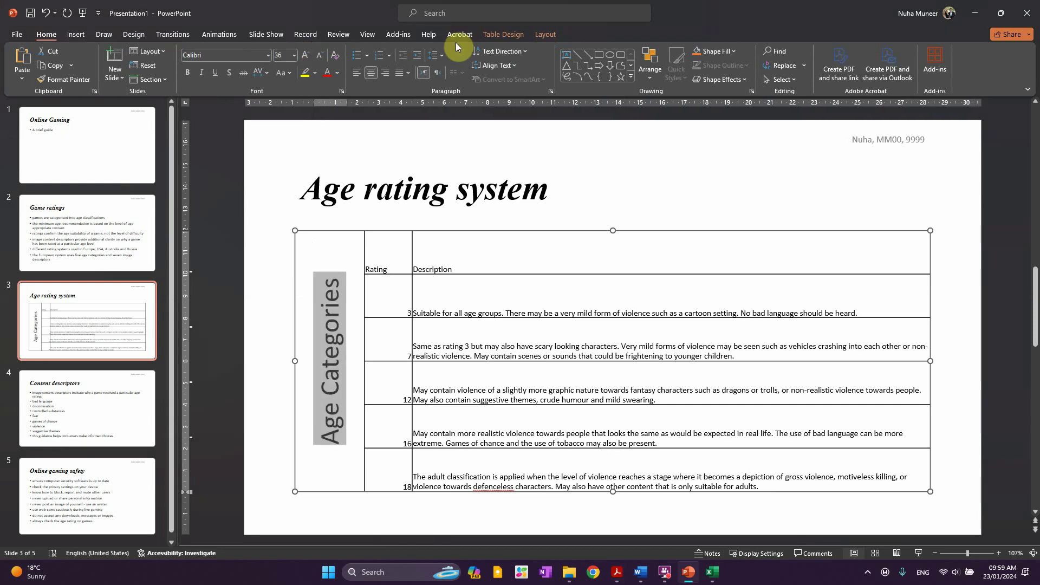
left_click(503, 34)
left_click(537, 35)
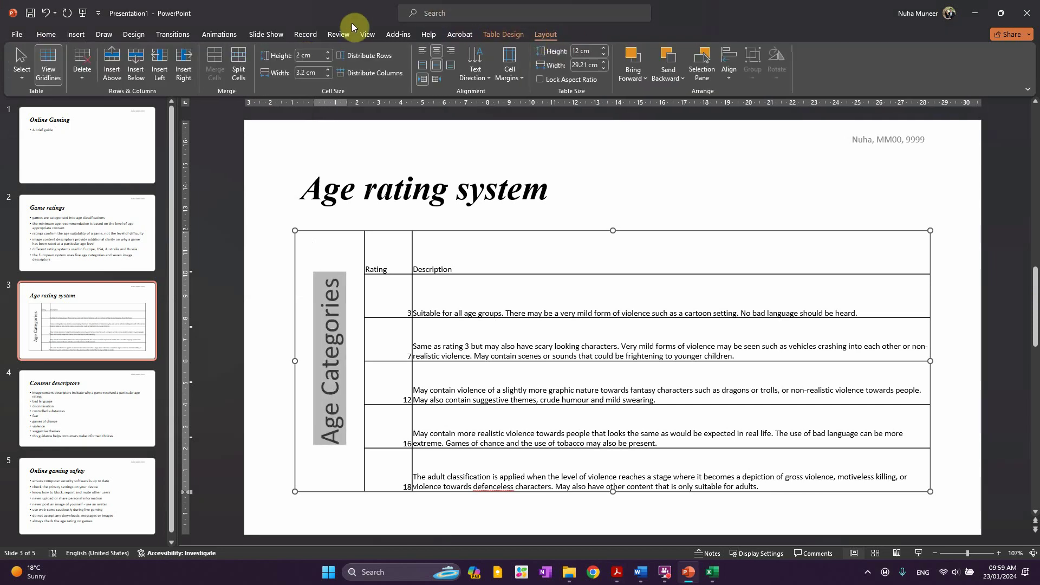
Shade the merged first column solid black and make its text white
left_click(496, 34)
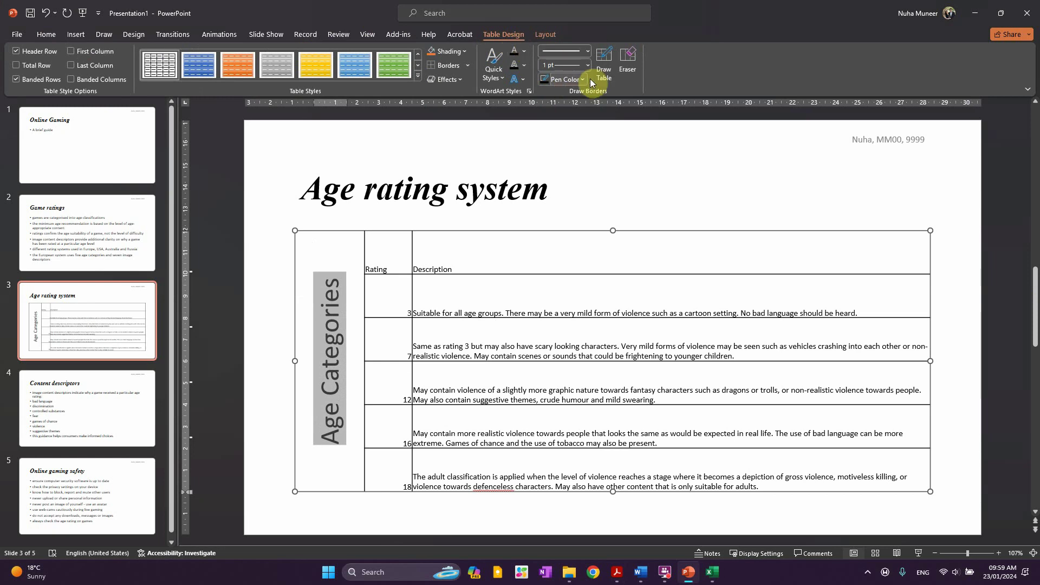
left_click(467, 51)
left_click(441, 79)
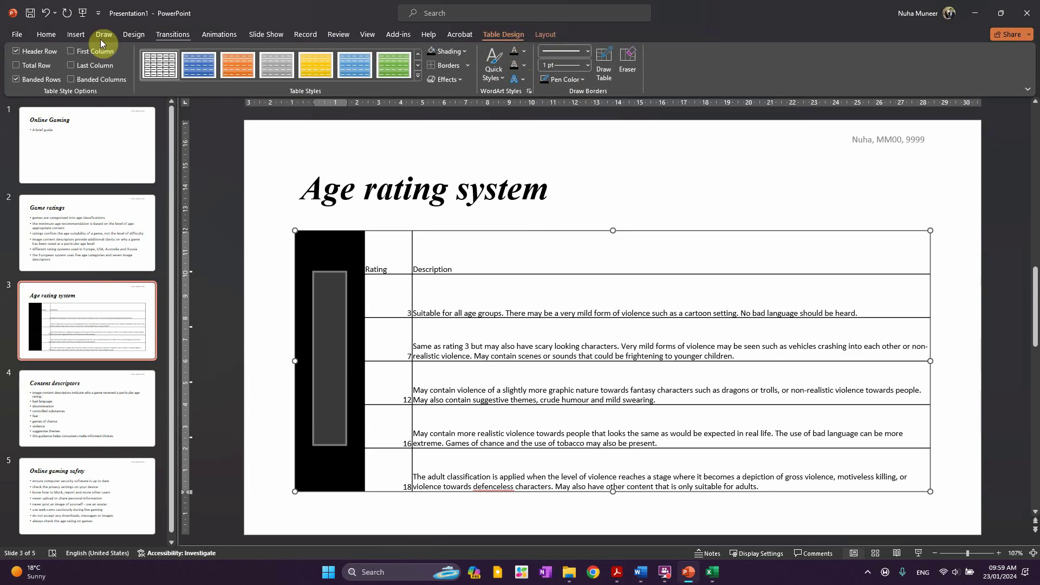
left_click(545, 34)
left_click(504, 34)
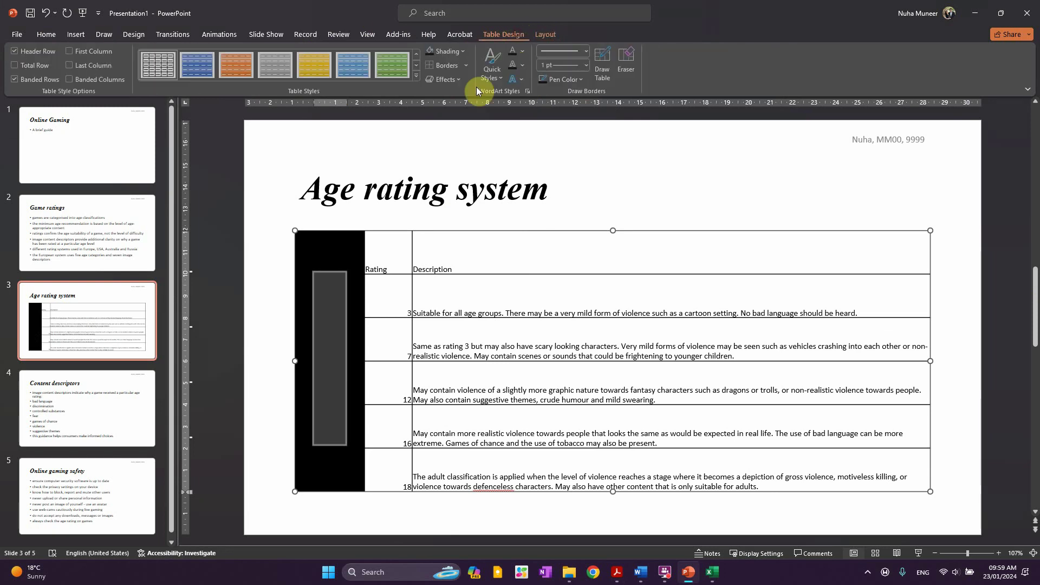
left_click(523, 52)
left_click(515, 80)
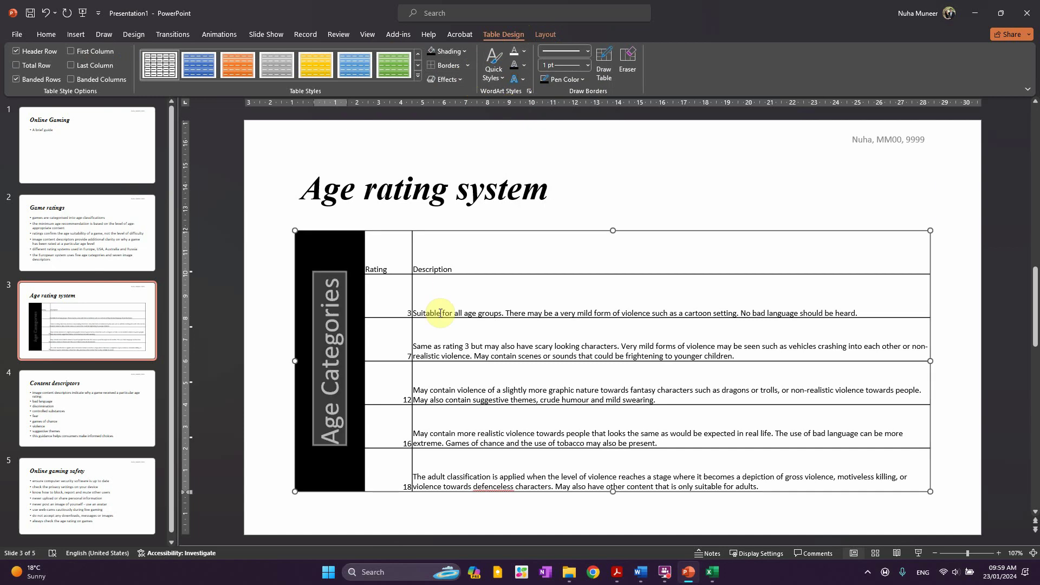
Centre the Rating column text horizontally after checking the PDF reference
key("alt+Tab")
key("alt+Tab")
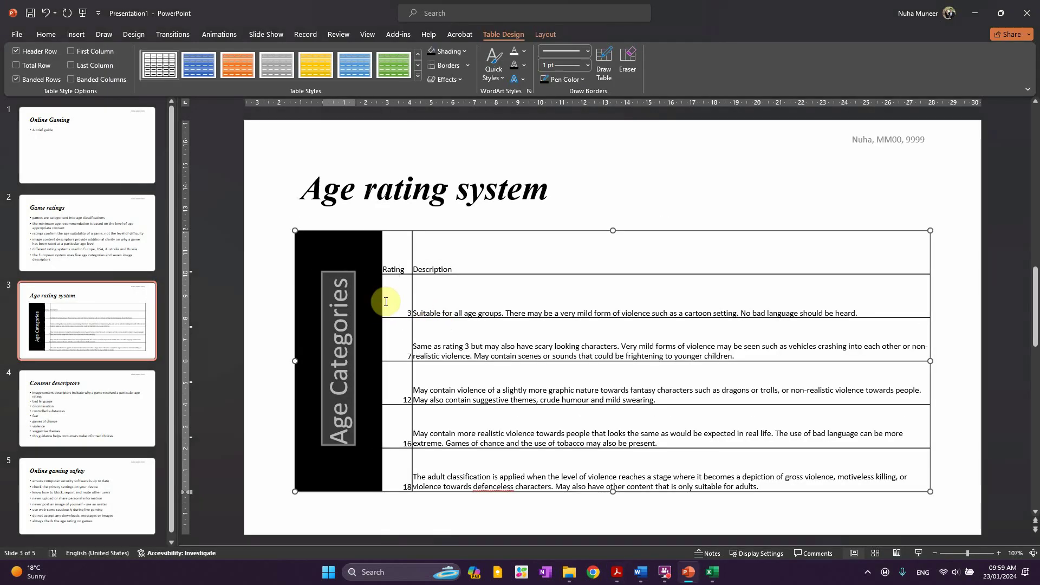
key("alt+Tab")
key("alt+Tab")
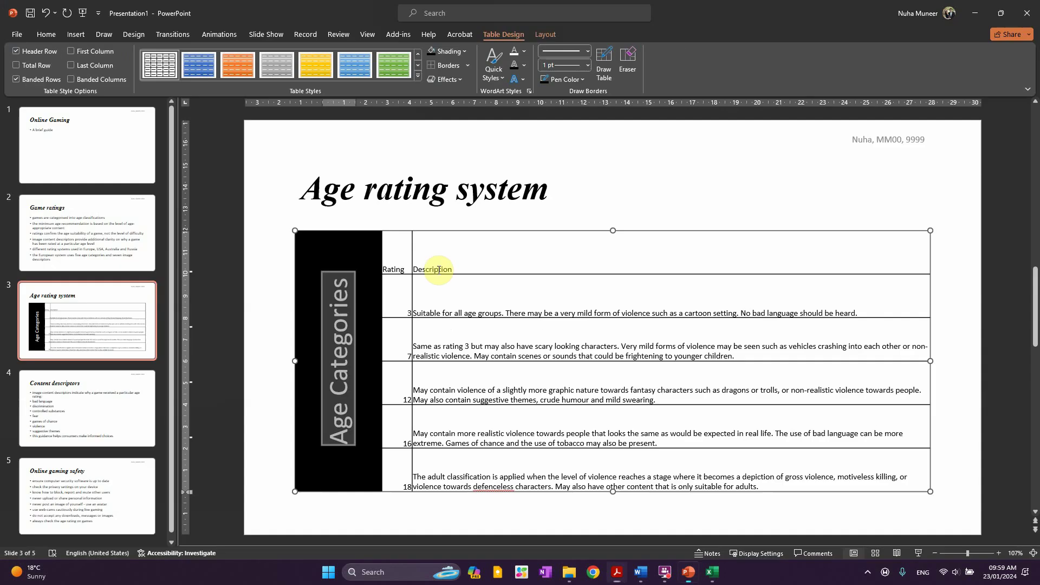
left_click_drag(404, 269, 406, 453)
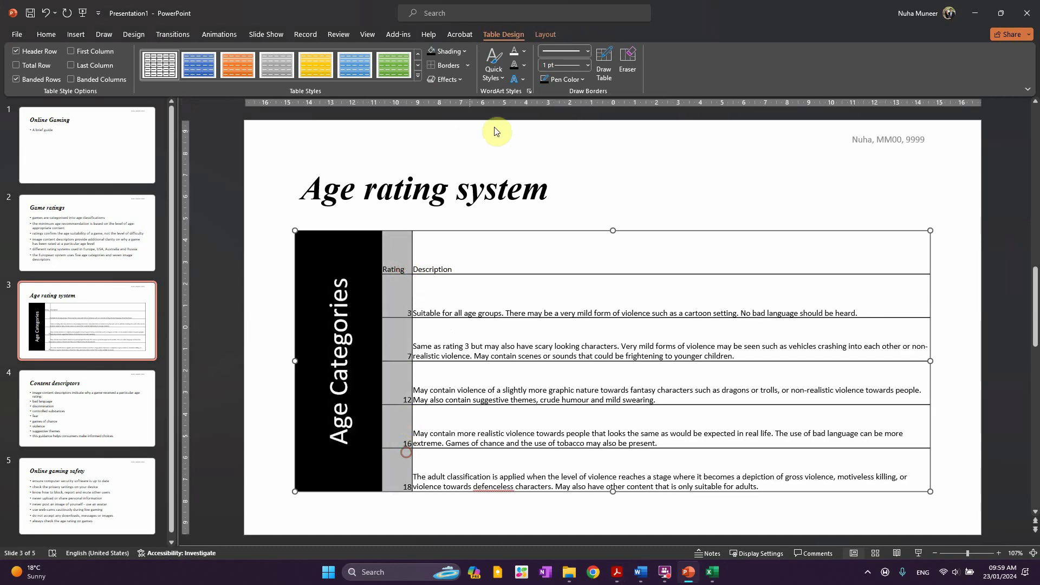
left_click(544, 34)
left_click(437, 50)
Centre the Rating column vertically and the Description column text horizontally and vertically
key("alt+Tab")
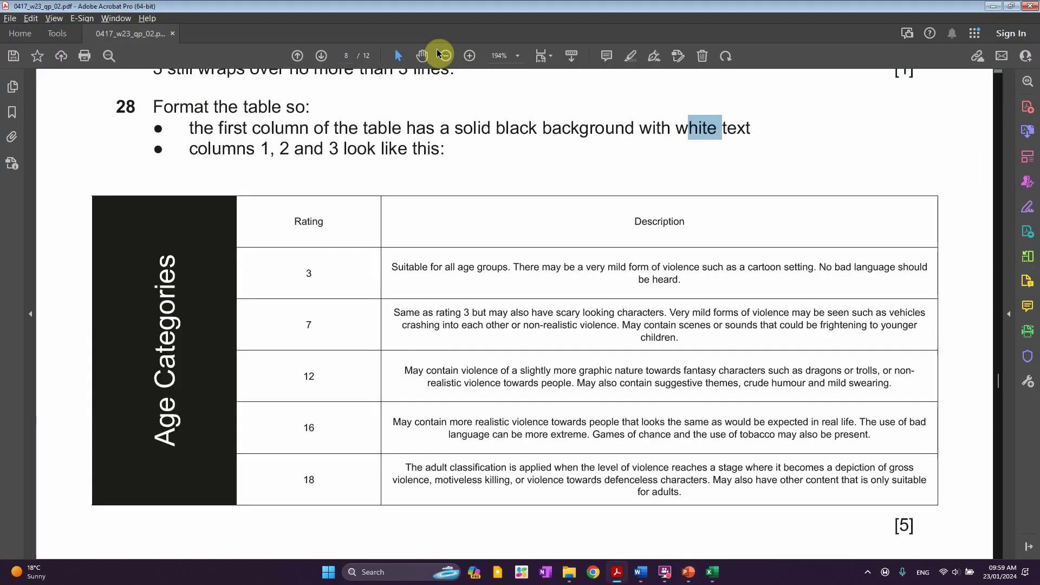
key("alt+Tab")
left_click(437, 65)
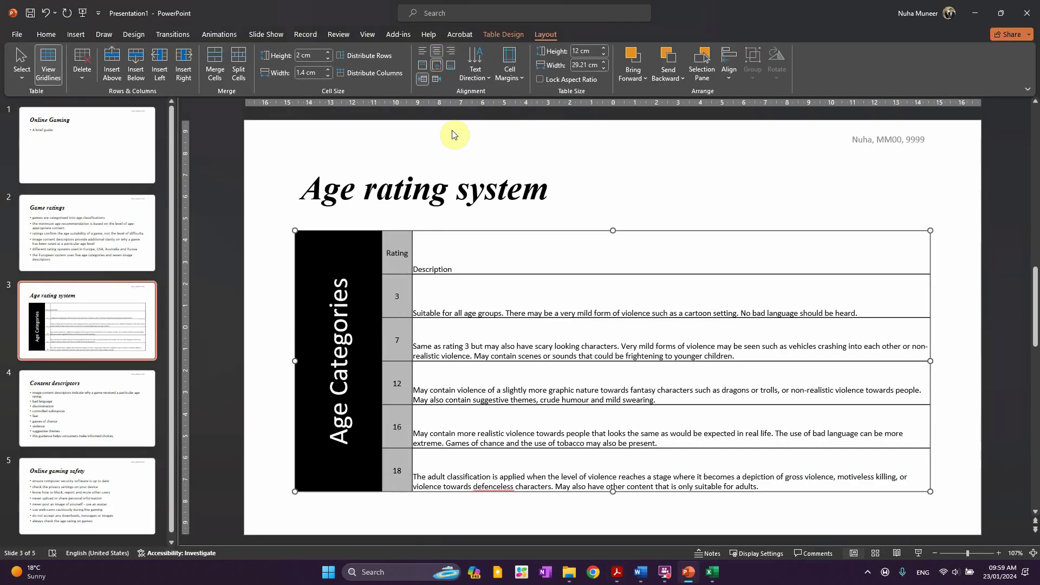
left_click(456, 261)
key("alt+Tab")
key("alt+Tab")
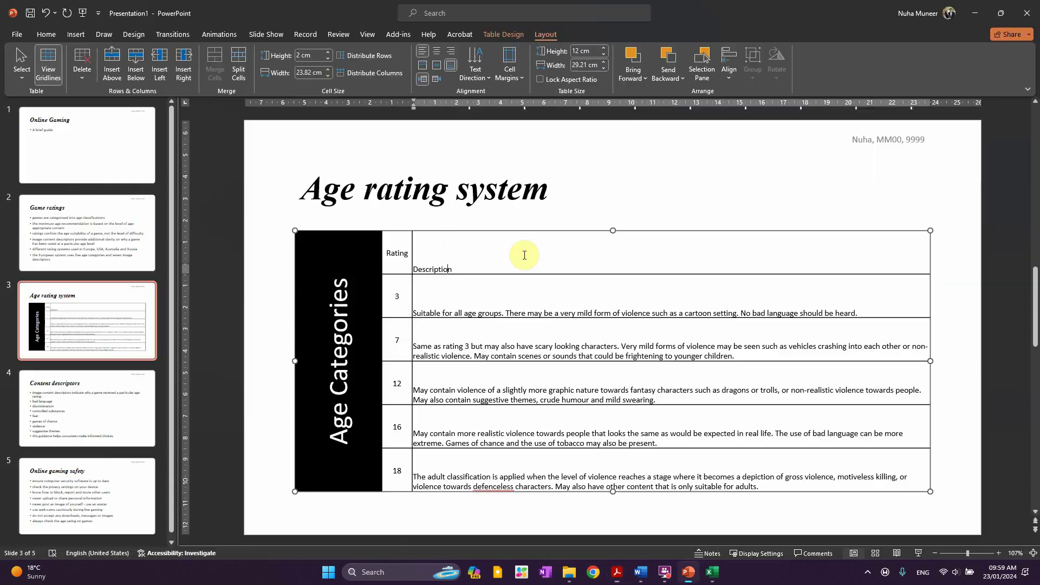
left_click_drag(504, 268, 511, 465)
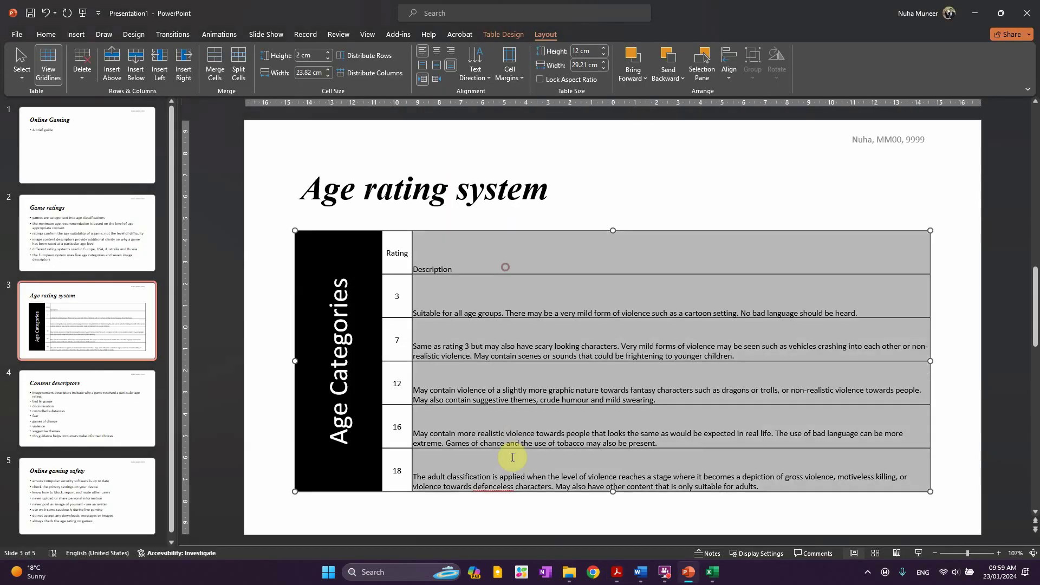
left_click(437, 51)
left_click(436, 65)
key("alt+Tab")
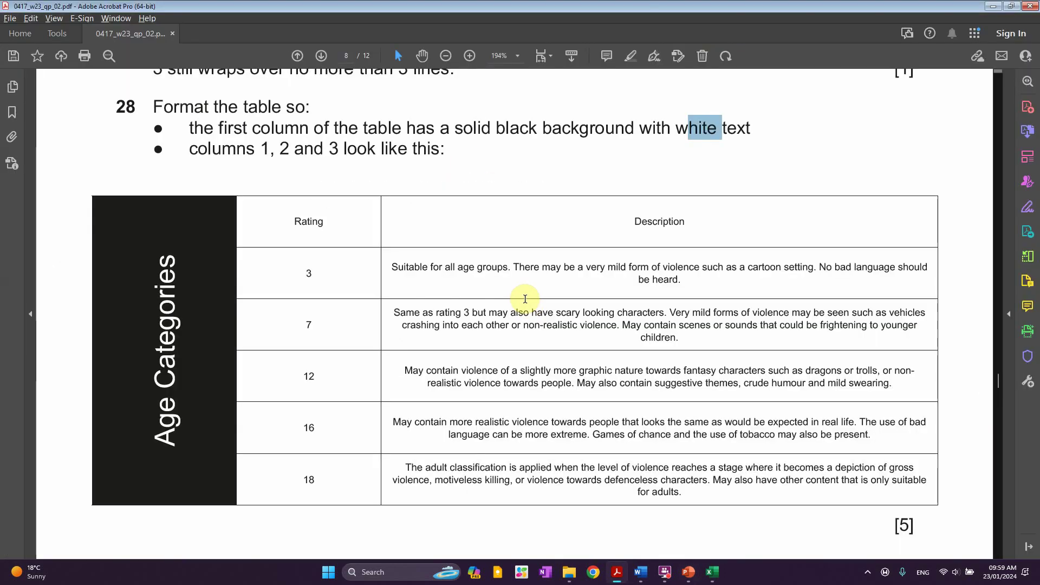
key("alt+Tab")
Resize the Rating and Age Categories columns to match the example, Rating 4.13 cm wide
left_click(597, 338)
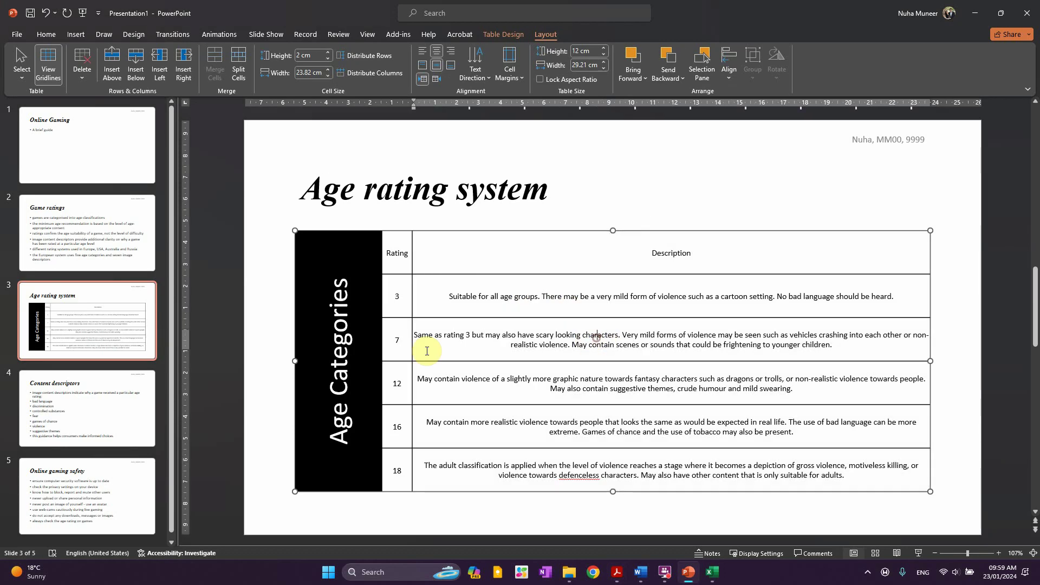
left_click_drag(410, 301, 445, 302)
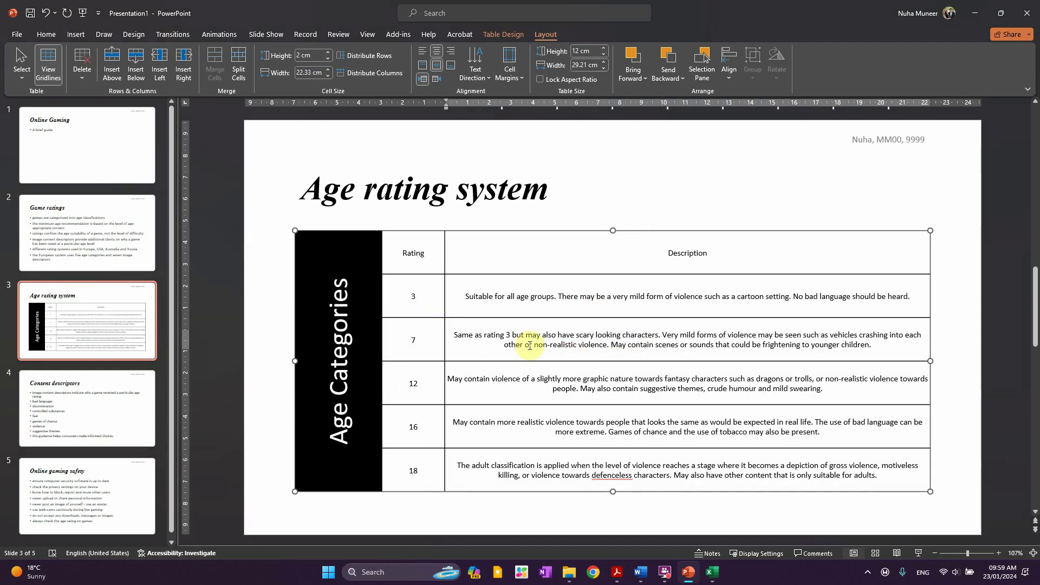
left_click_drag(445, 264, 479, 263)
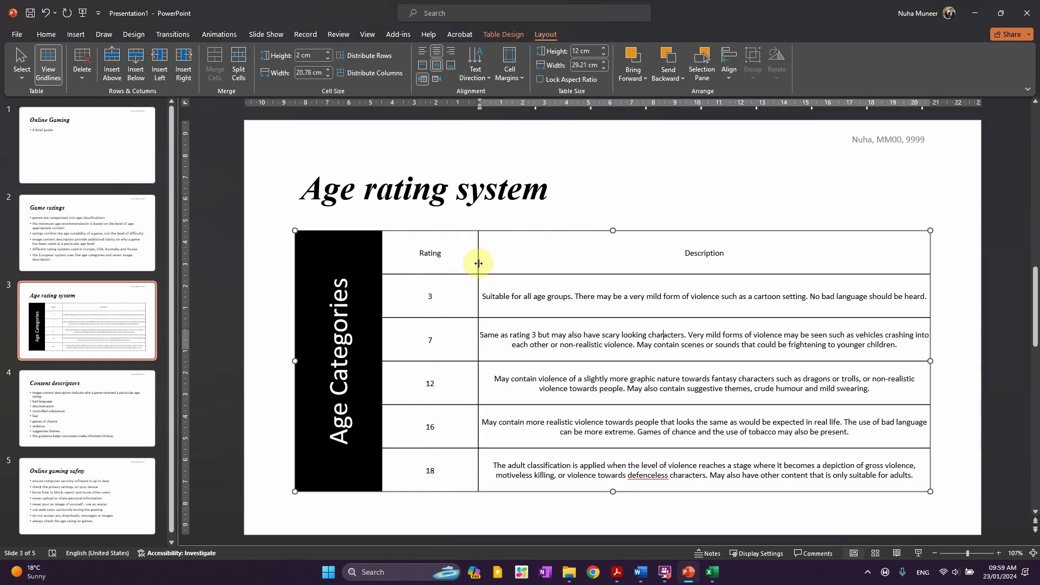
key("alt+Tab")
key("alt+Tab")
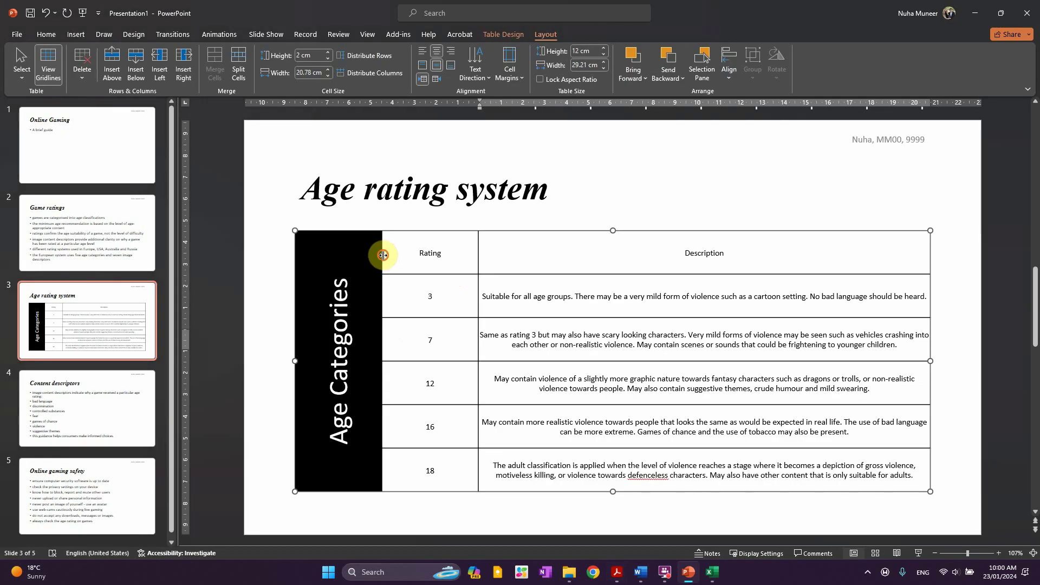
left_click_drag(398, 258, 398, 257)
left_click(476, 251)
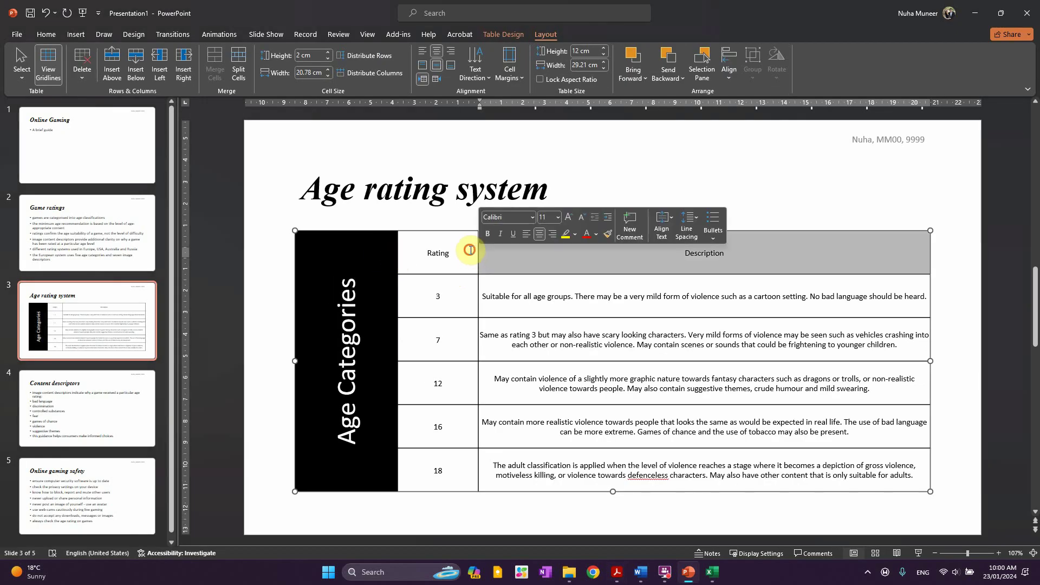
left_click(477, 248)
key("alt+Tab")
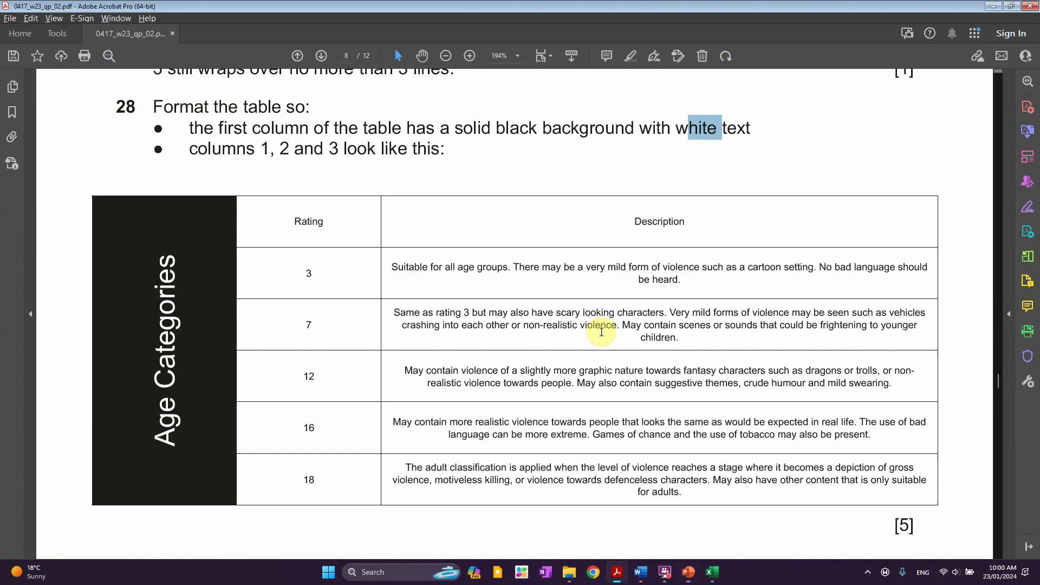
key("alt+Tab")
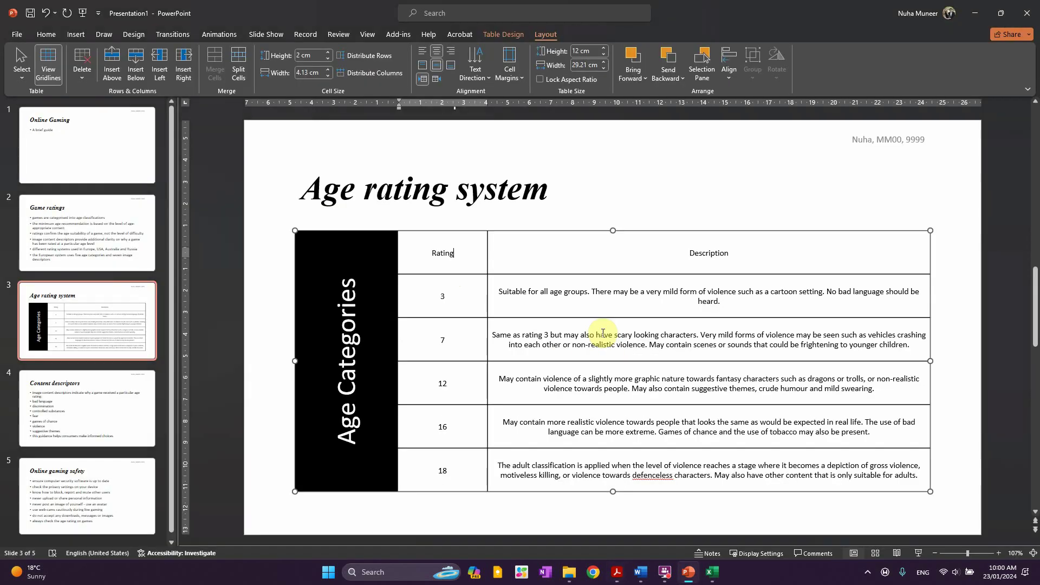
key("alt+Tab")
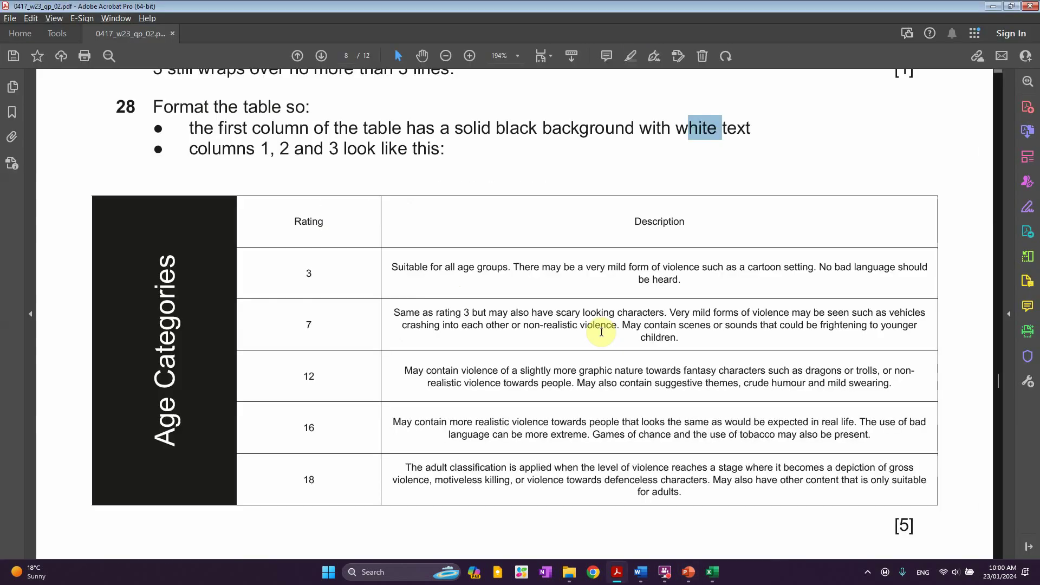
Highlight 'Content descriptors' in question 29 and open slide 4 in PowerPoint
scroll(601, 331, "down", 2)
scroll(548, 337, "down", 8)
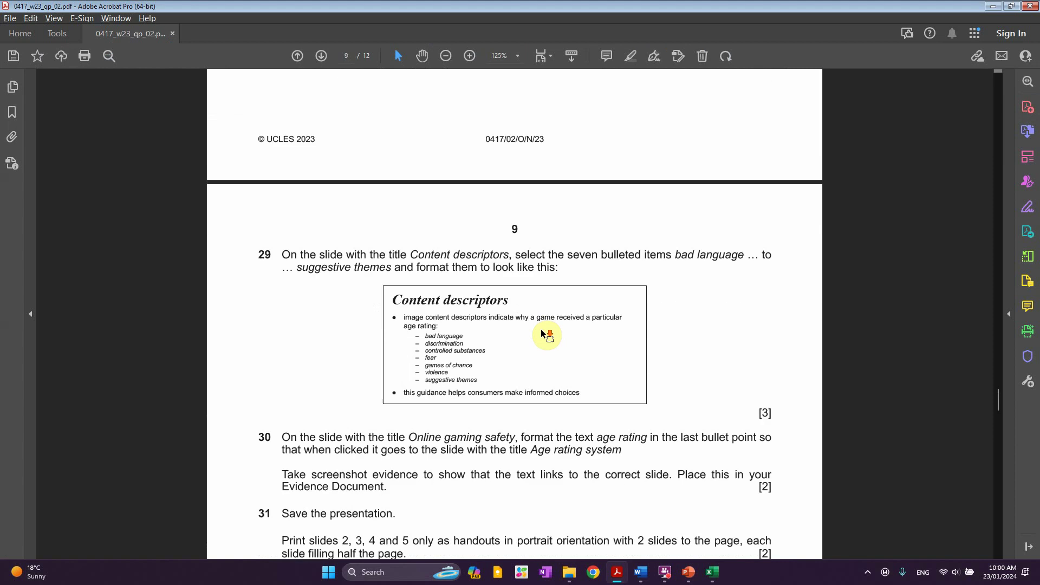
scroll(543, 335, "up", 1)
left_click_drag(310, 162, 508, 162)
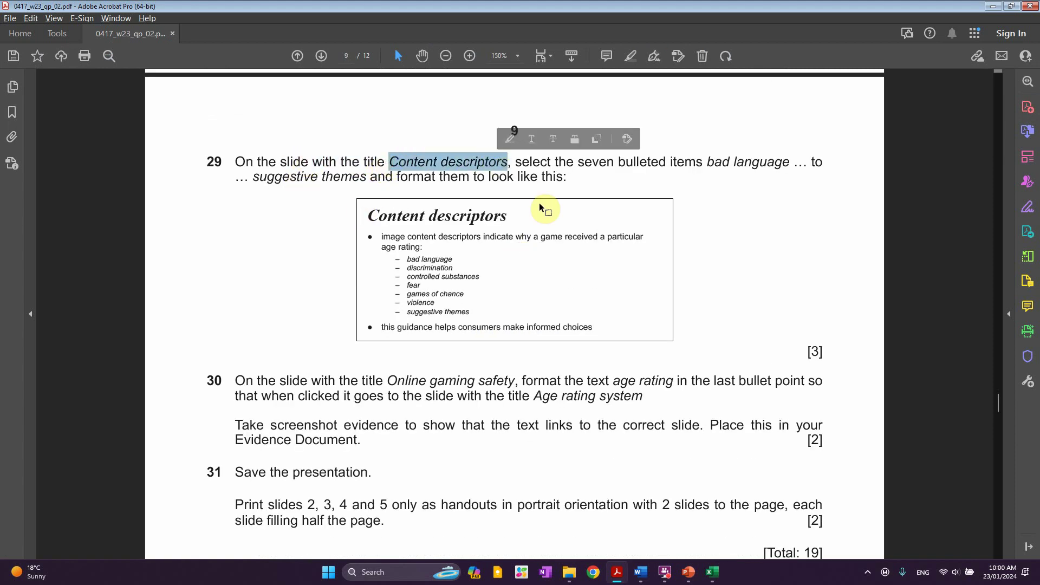
key("alt+Tab")
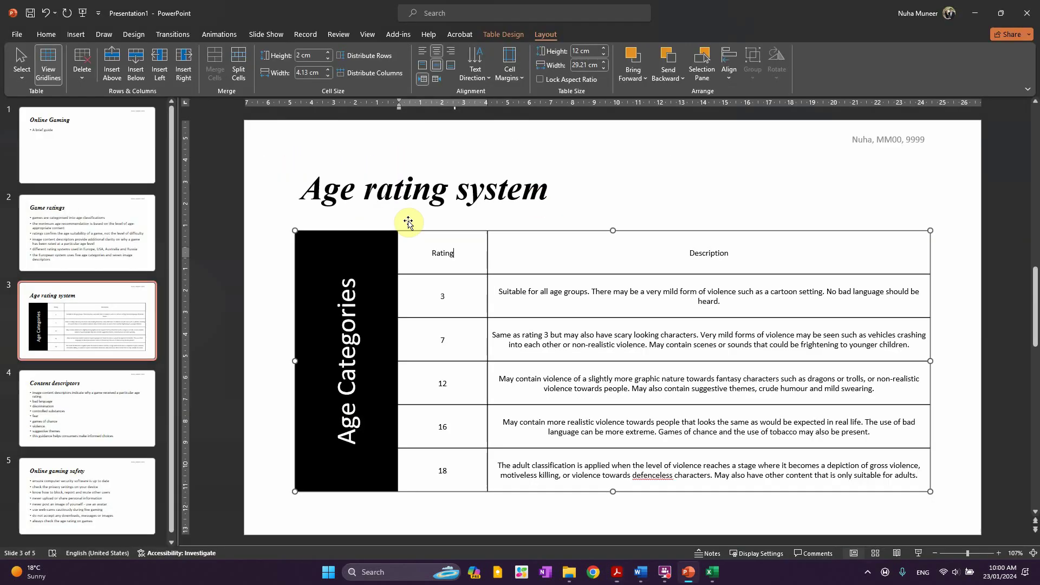
left_click(76, 389)
Highlight in question 29 which bulleted items must be formatted
key("alt+Tab")
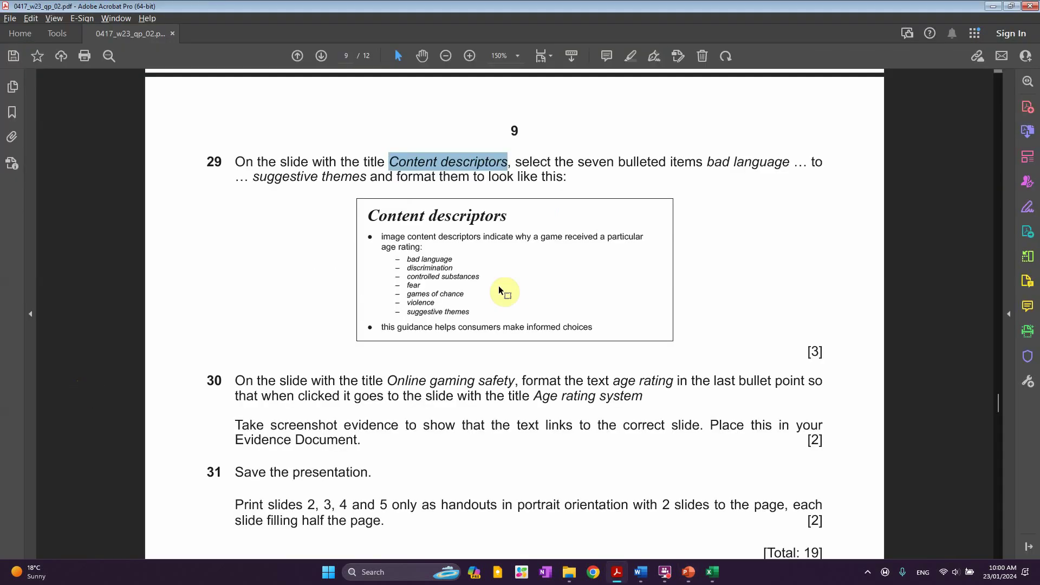
left_click(612, 162)
left_click_drag(640, 161, 747, 163)
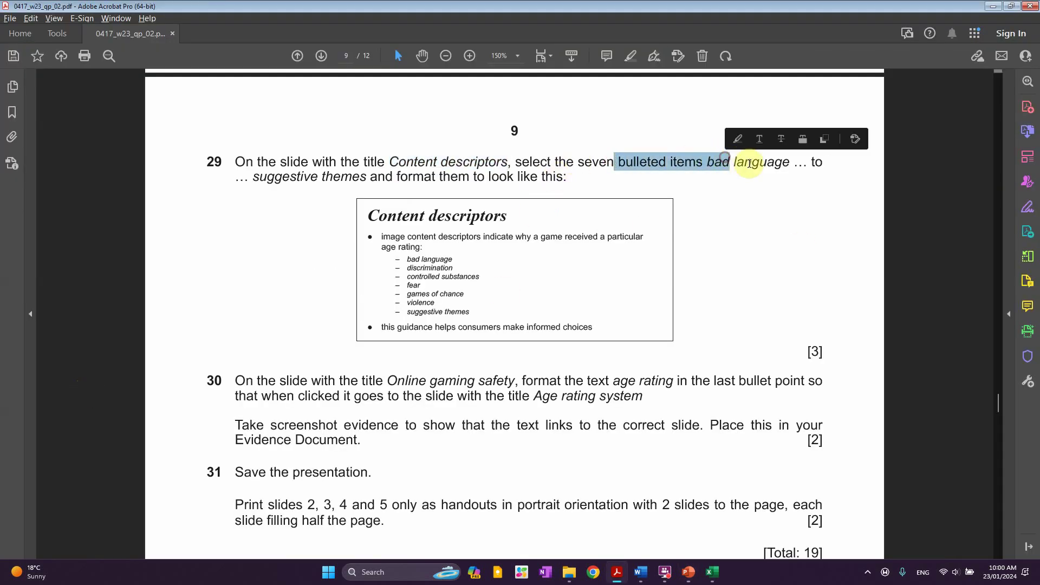
key("alt+Tab")
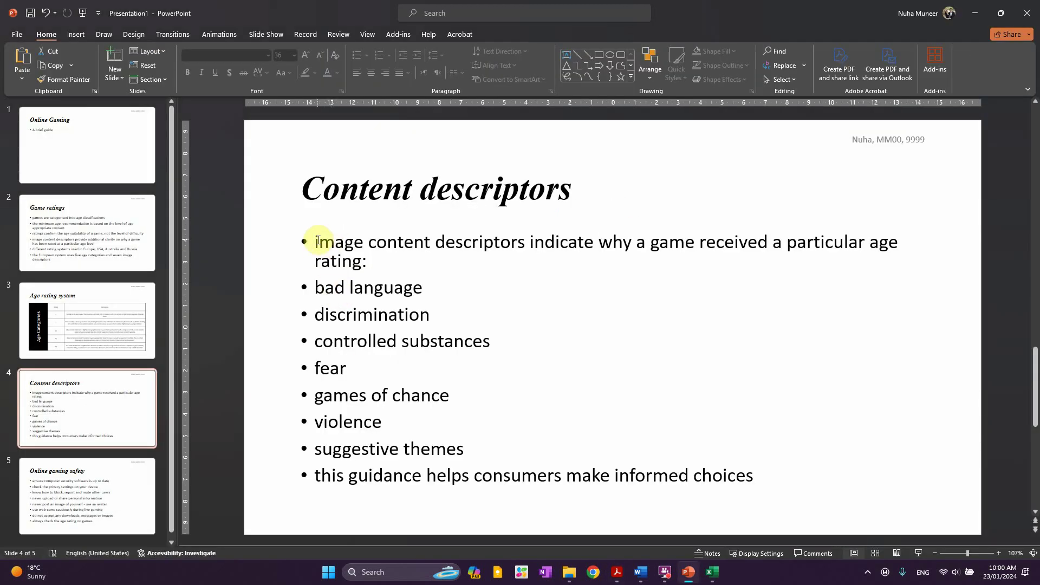
Select the bullets from bad language through suggestive themes on slide 4
key("alt+Tab")
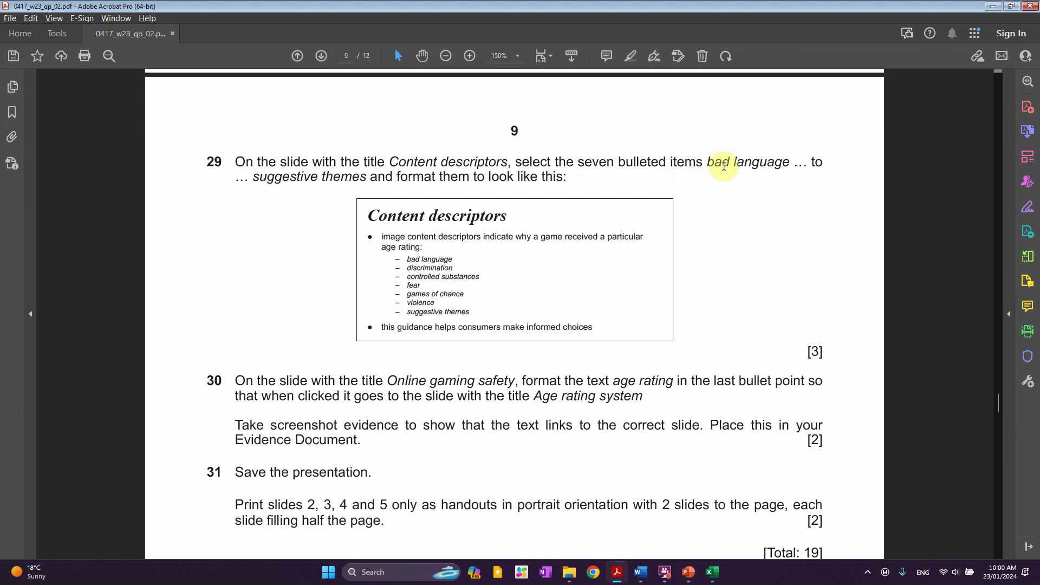
key("alt+Tab")
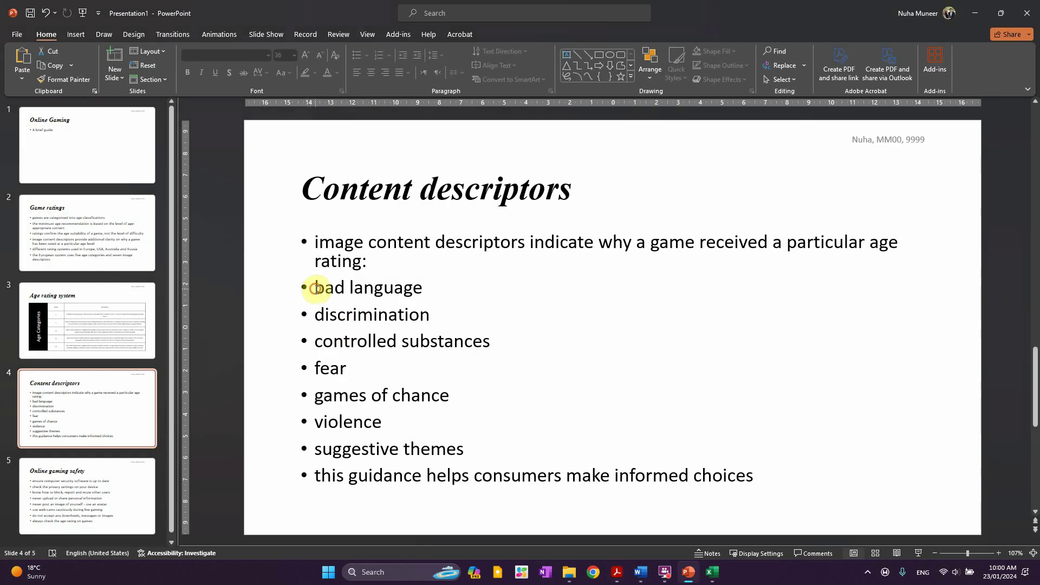
left_click_drag(316, 288, 689, 474)
key("alt+Tab")
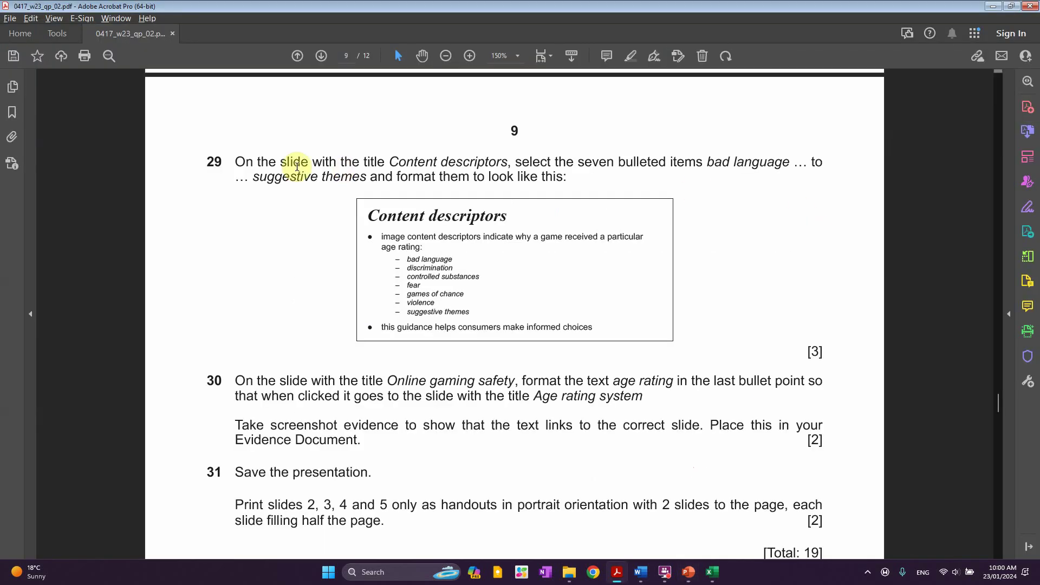
key("alt+Tab")
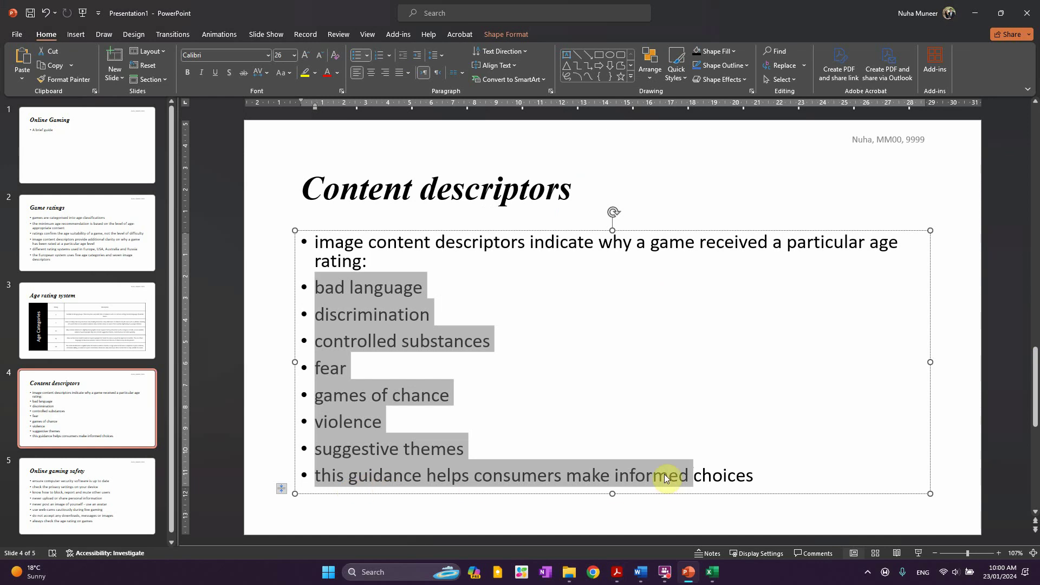
left_click_drag(465, 450, 320, 288)
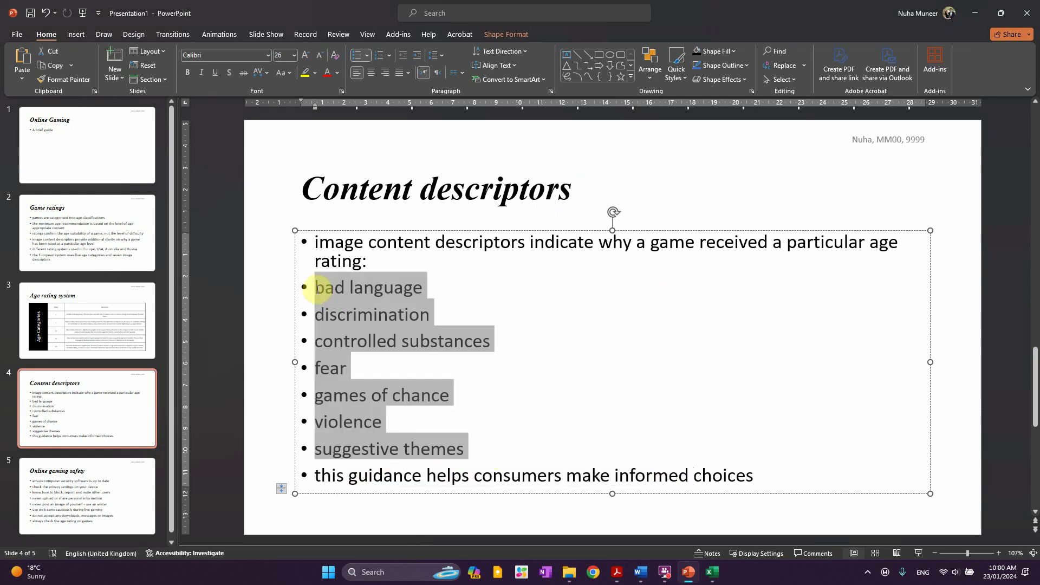
key("alt+Tab")
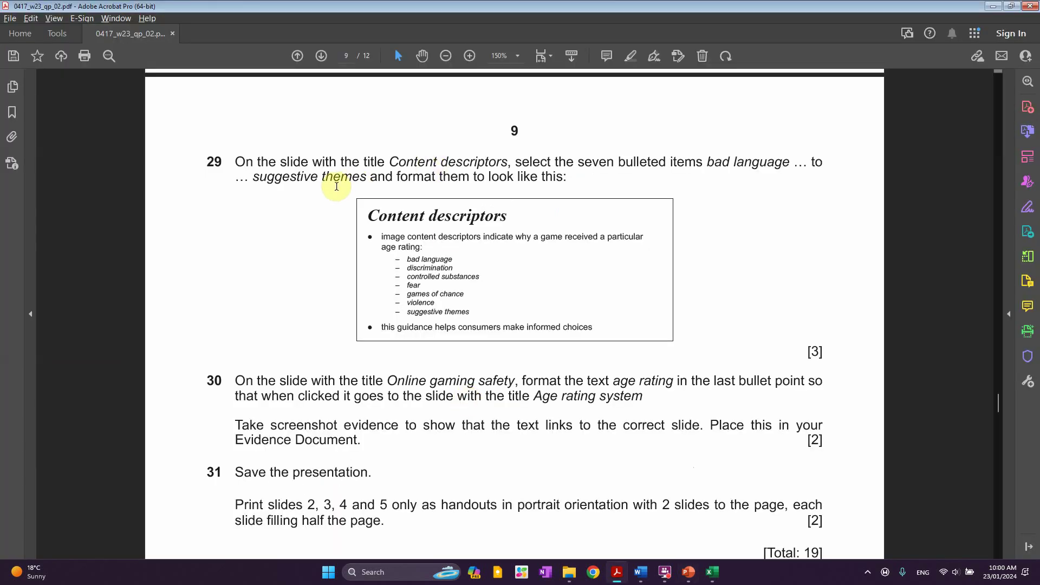
key("ctrl+equal")
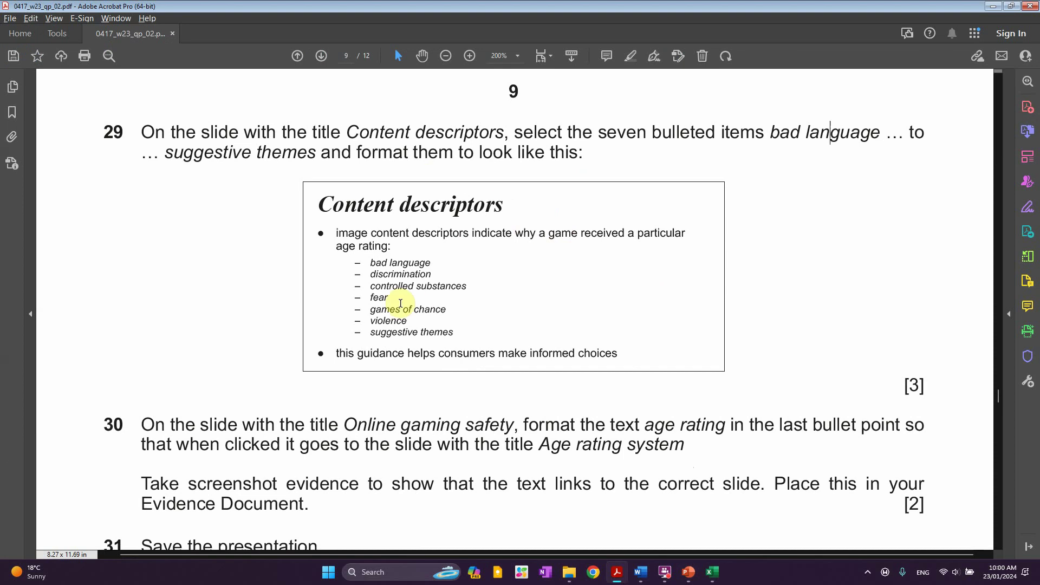
key("alt+Tab")
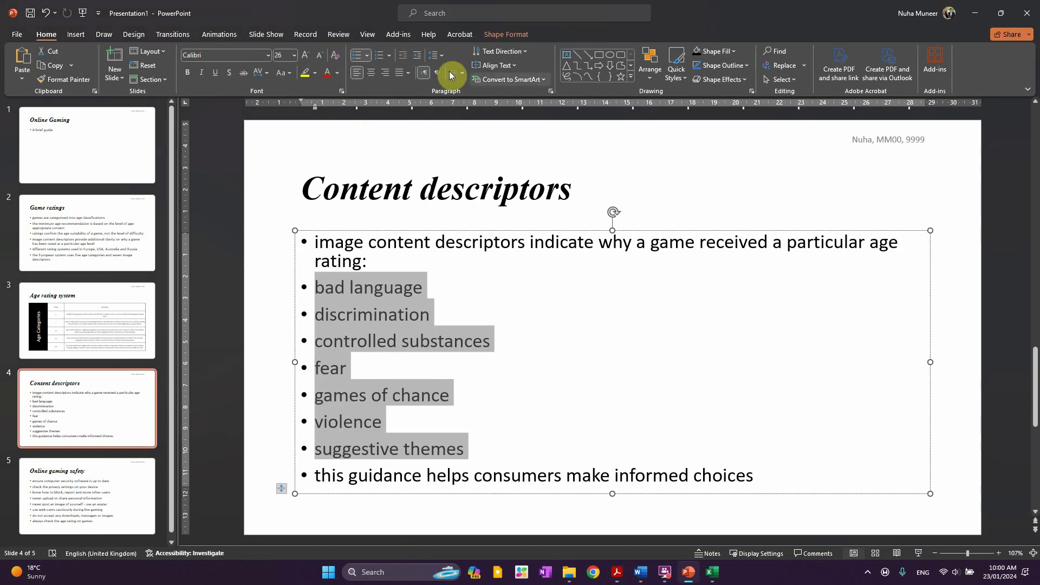
Indent the seven selected items one level as sub-bullets
left_click(418, 60)
key("alt+Tab")
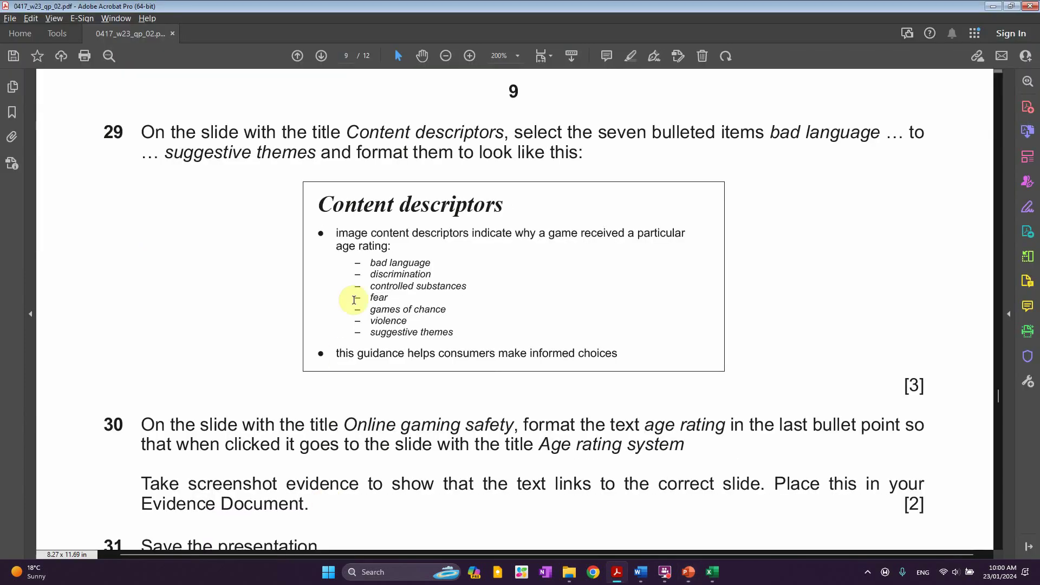
key("alt+Tab")
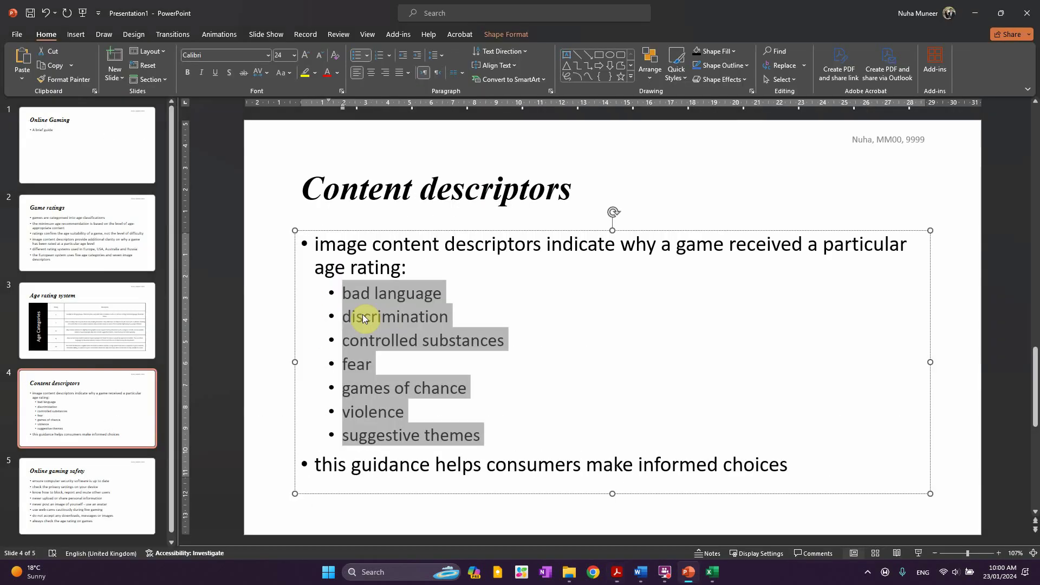
Change the sub-bullets to a Horizontal Bar dash through Bullets and Numbering Customize
left_click(368, 55)
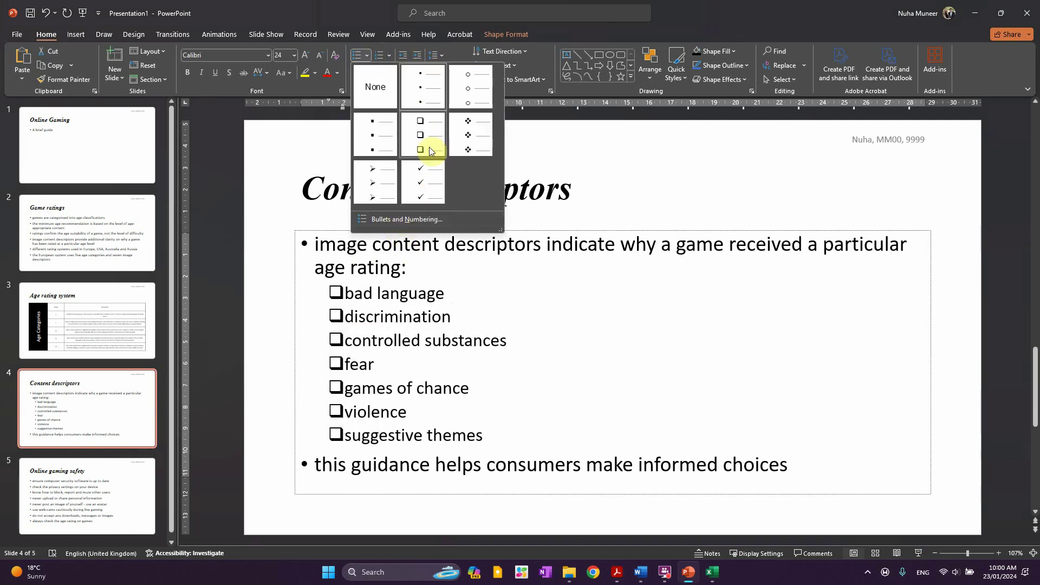
left_click(406, 219)
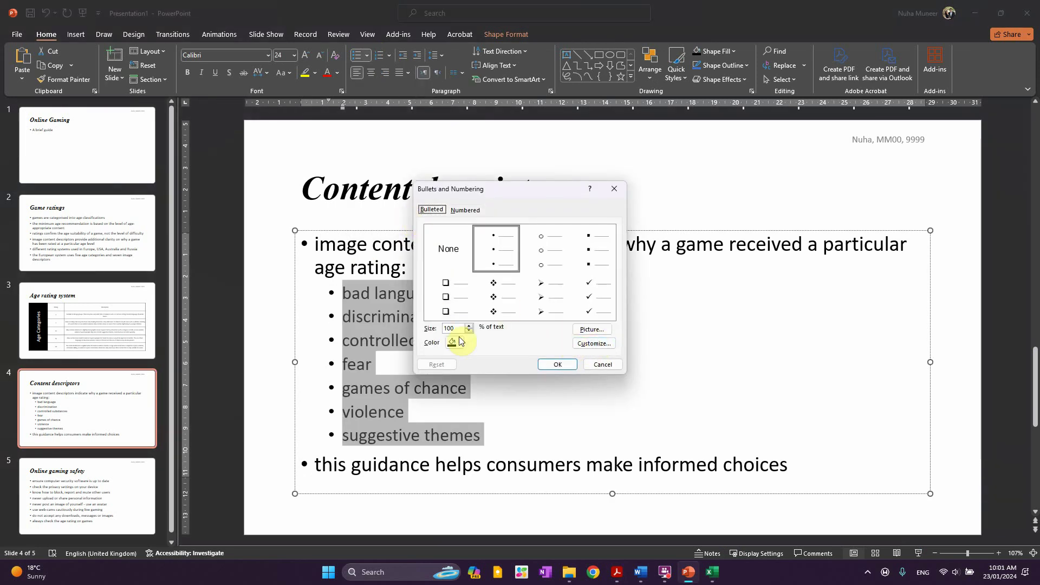
left_click(490, 249)
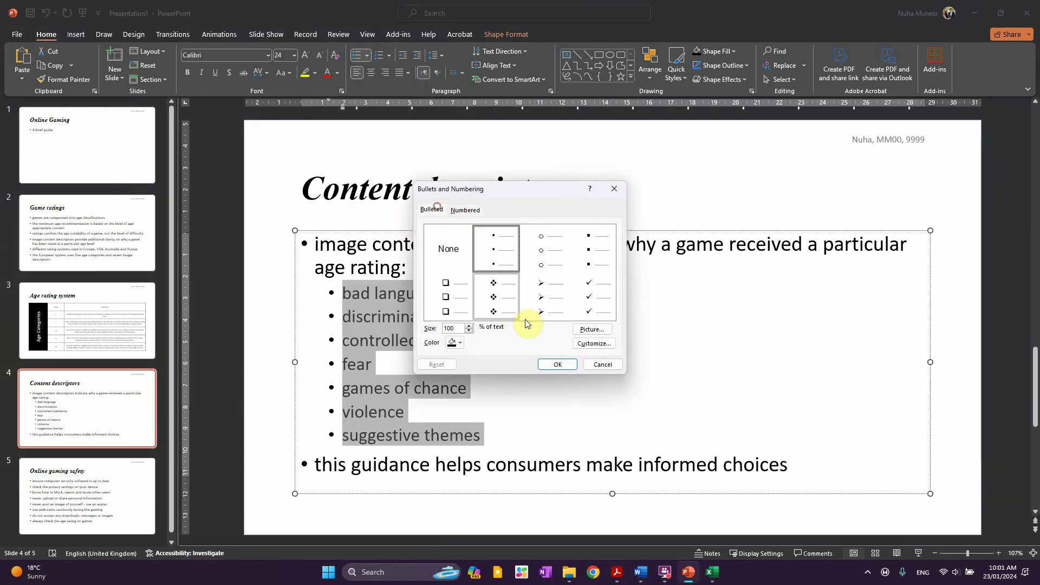
left_click(603, 344)
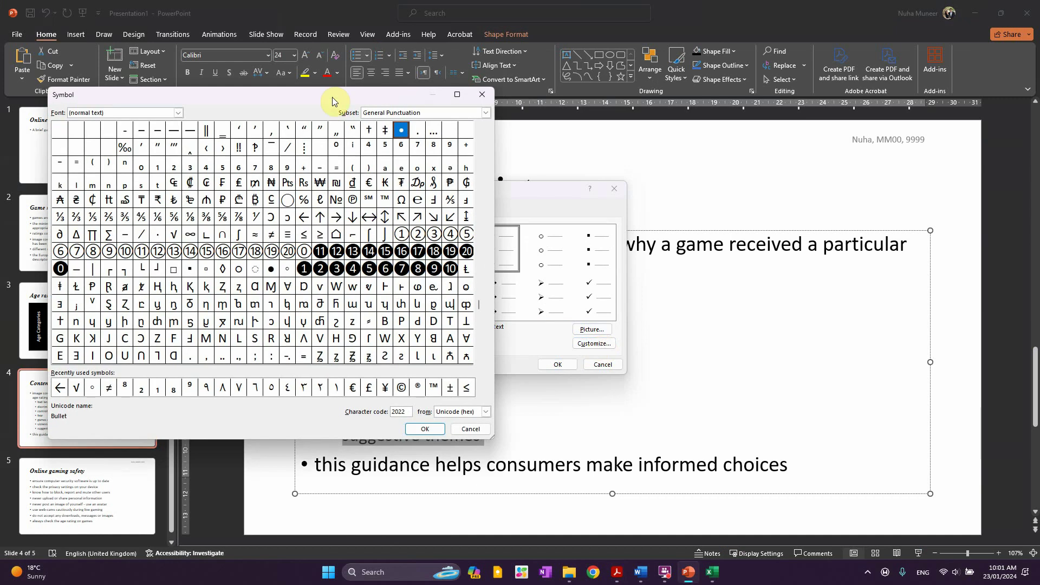
left_click_drag(313, 102, 701, 105)
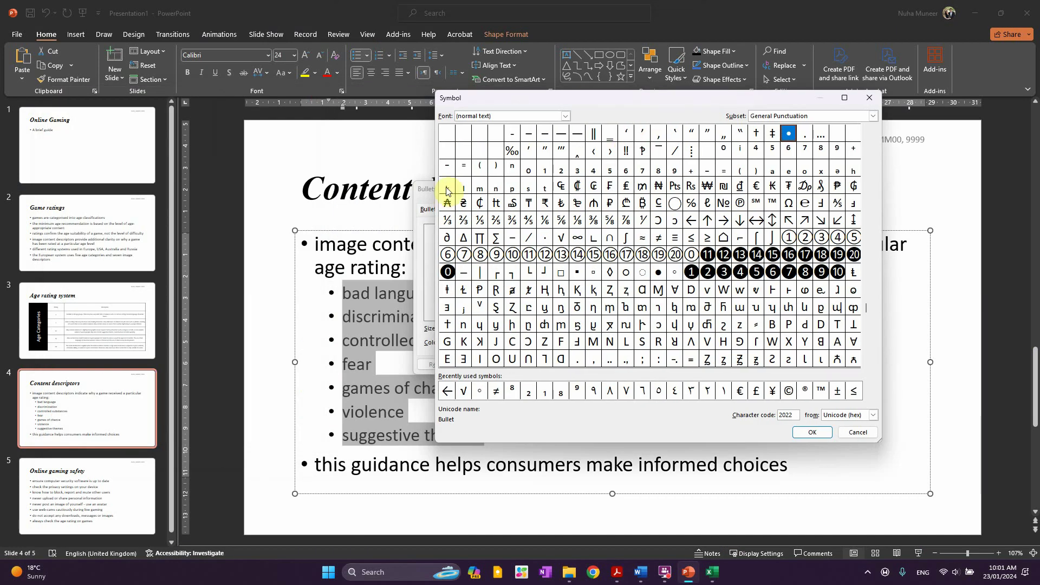
left_click(575, 135)
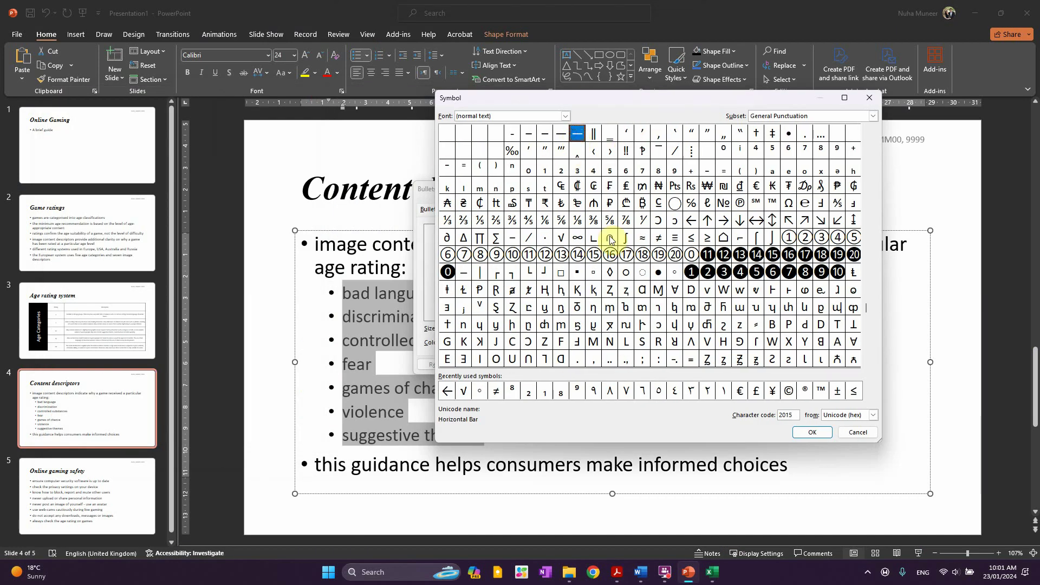
left_click(813, 433)
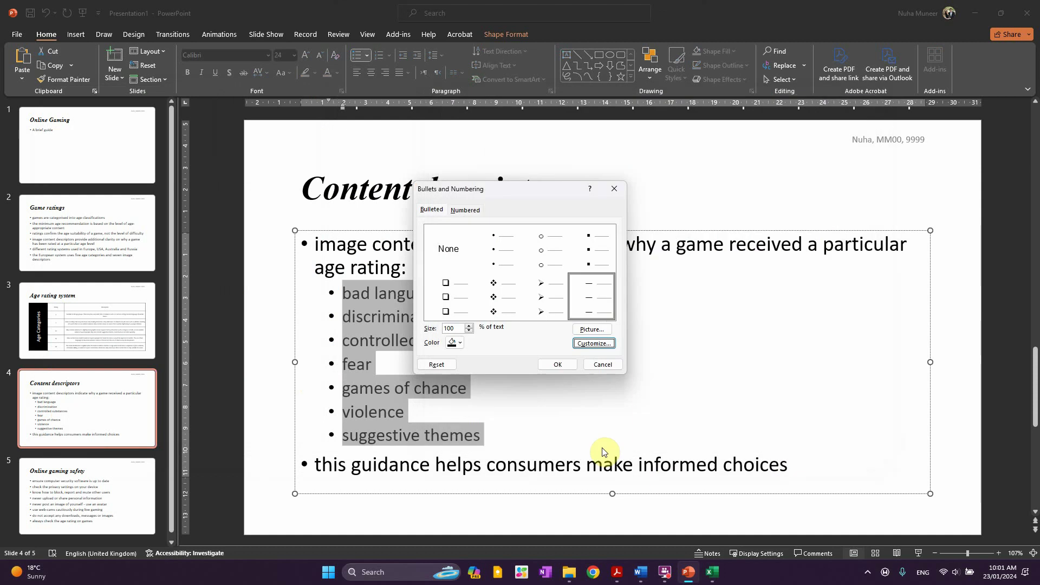
left_click(559, 365)
key("alt+Tab")
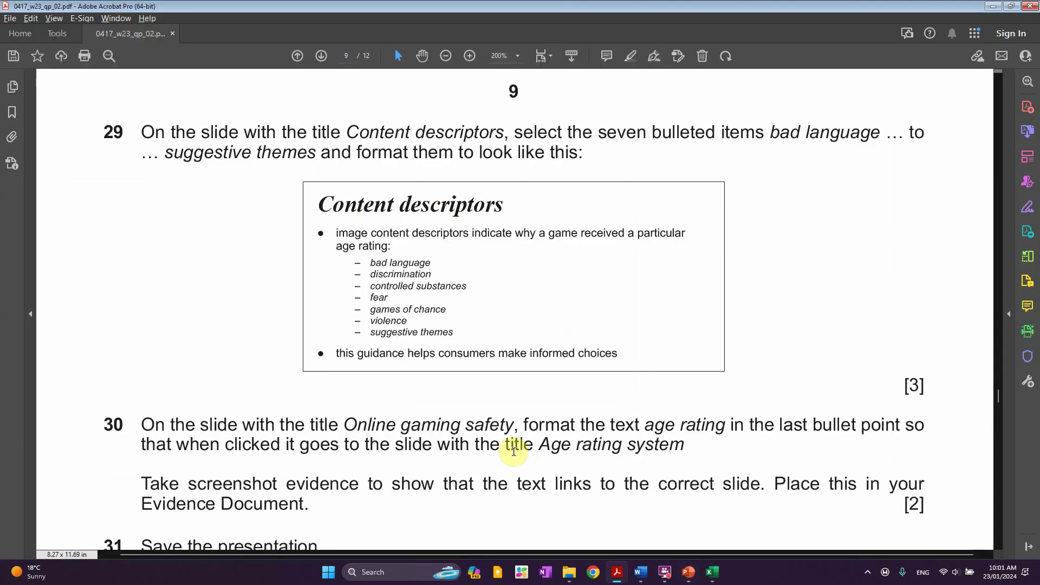
key("alt+Tab")
key("alt+Tab")
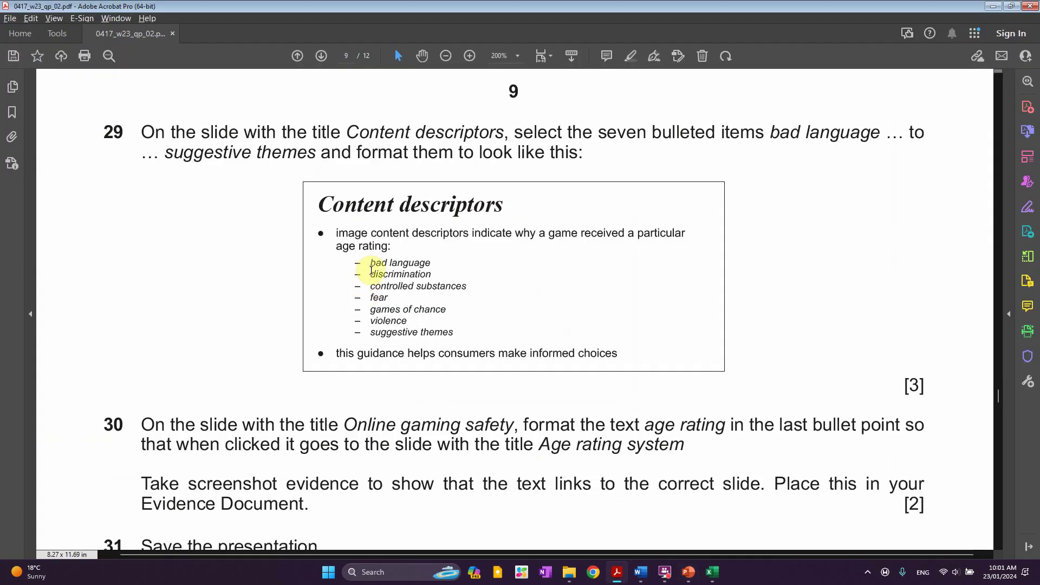
key("alt+Tab")
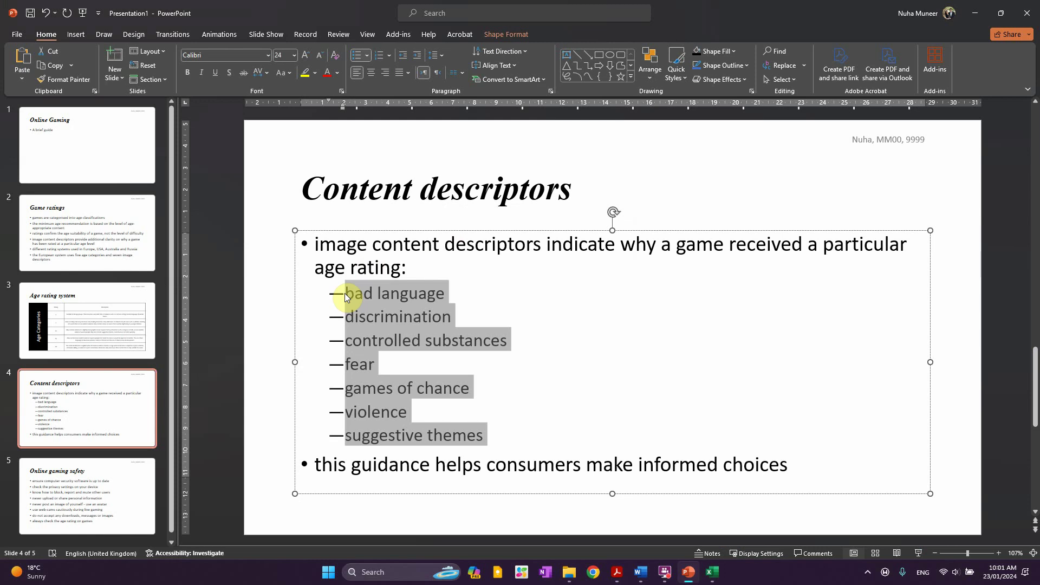
Try moving the sub-item text further from the dashes, then undo it
left_click_drag(343, 109, 363, 104)
key("ctrl+z")
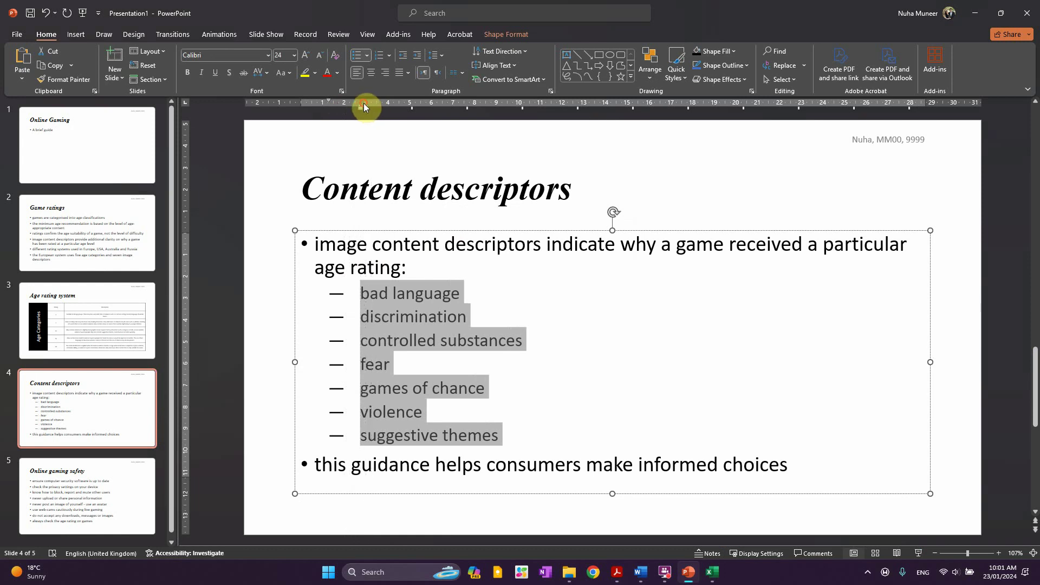
key("alt+Tab")
key("alt+Tab")
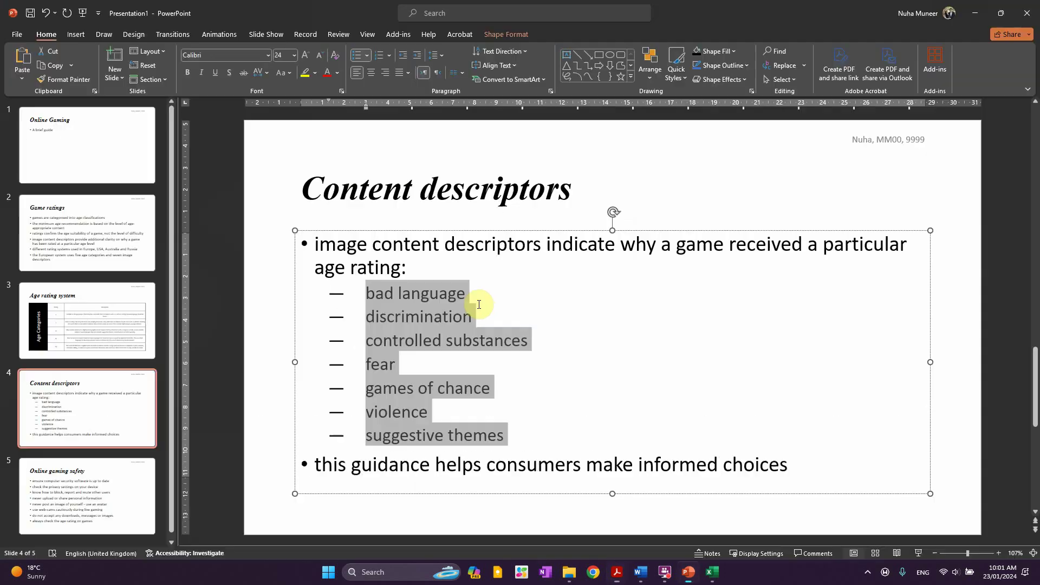
key("alt+Tab")
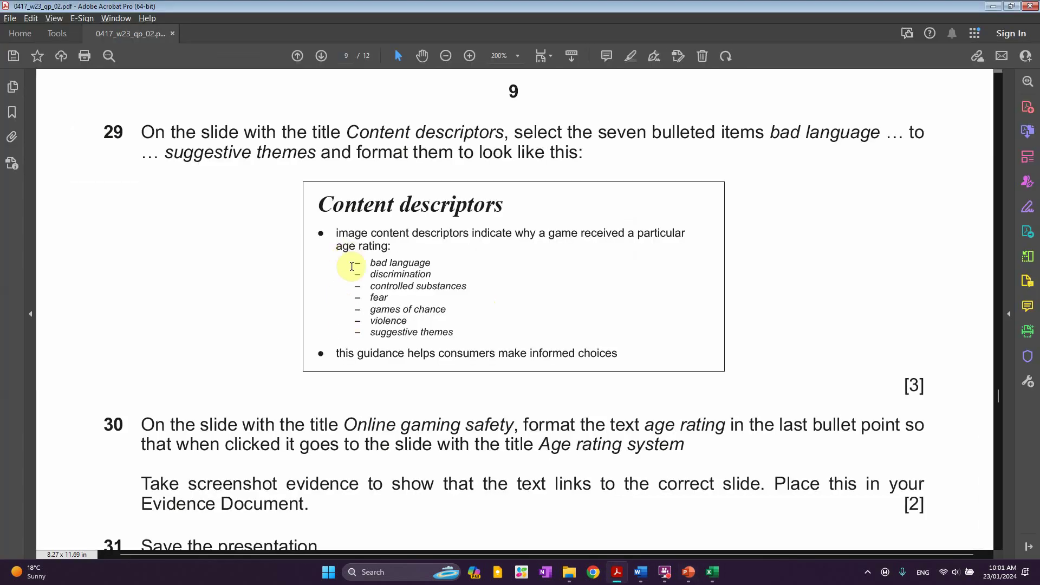
key("alt+Tab")
Push bad language through suggestive themes one list level deeper, to 20 pt
left_click_drag(361, 288, 398, 440)
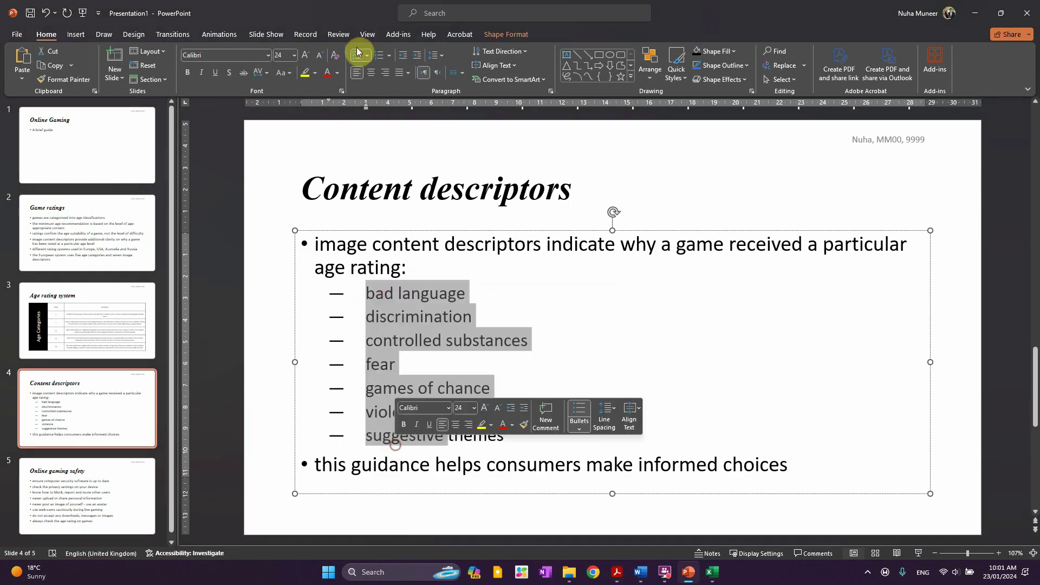
left_click(417, 56)
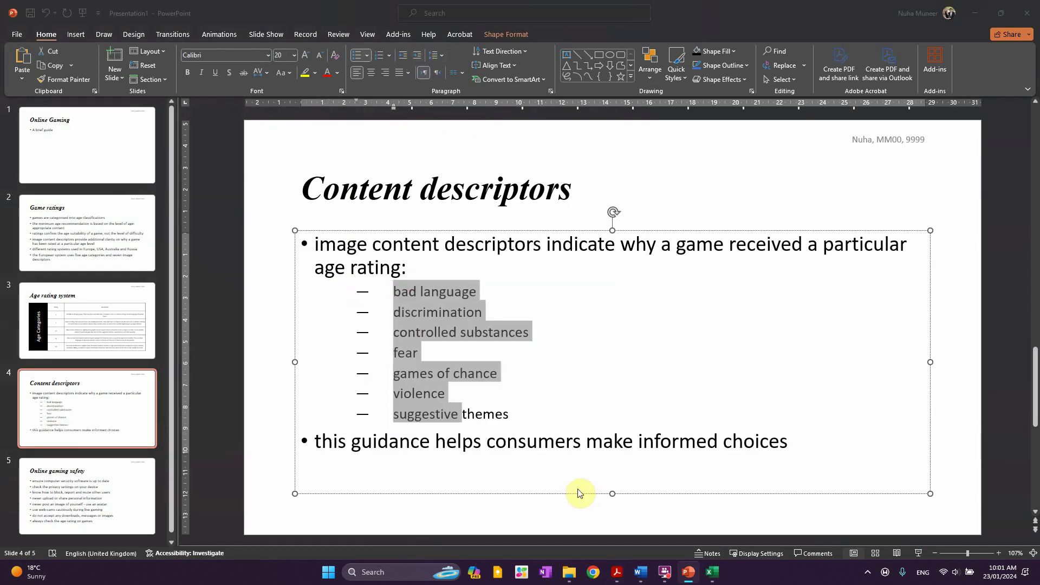
key("alt+Tab")
key("alt+Tab")
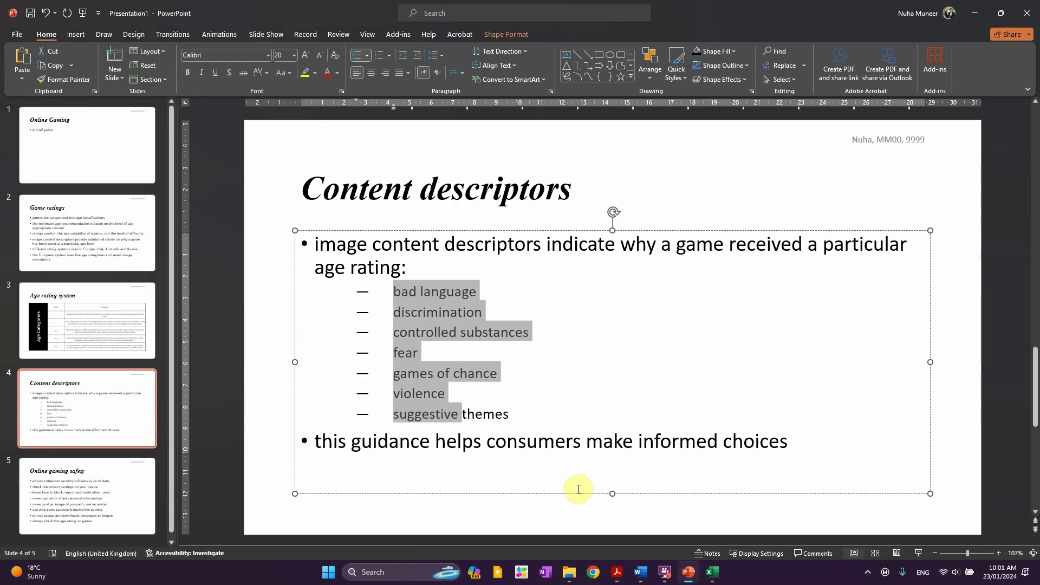
key("alt+Tab")
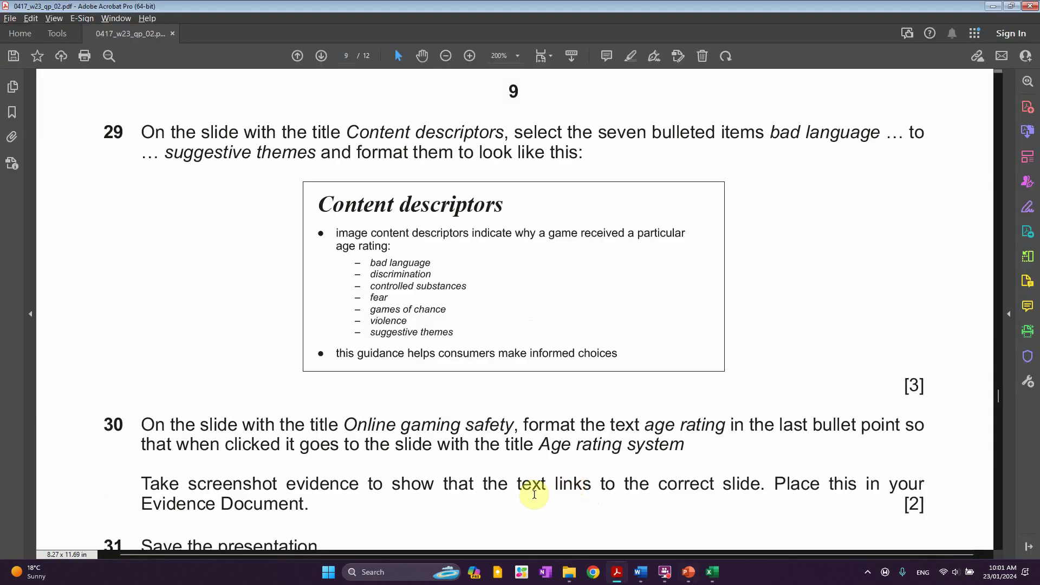
Mark 'Online gaming safety' in question 30 and open slide 5 in PowerPoint
scroll(484, 420, "down", 3)
scroll(406, 383, "down", 1, "ctrl")
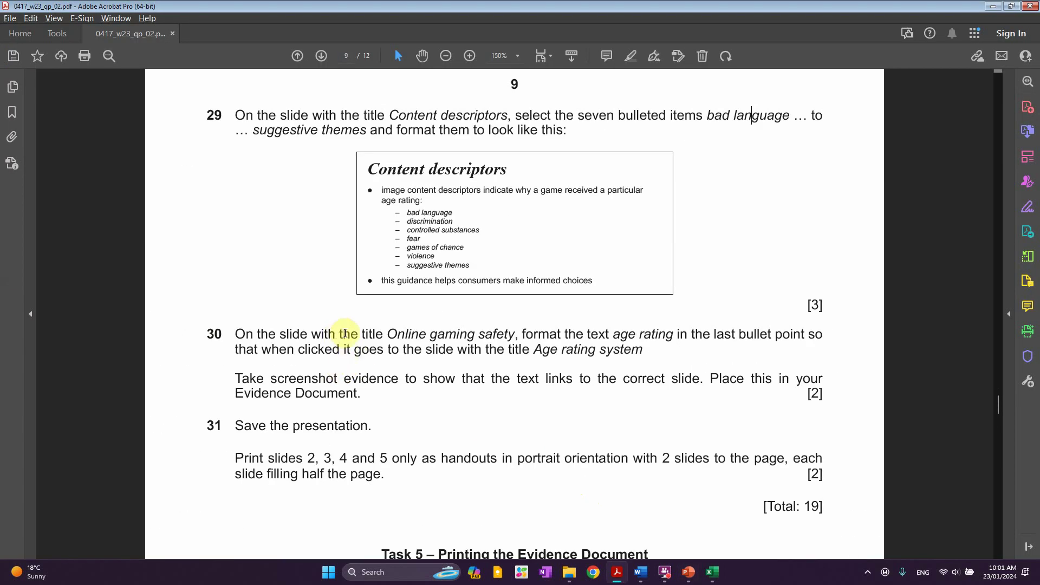
left_click_drag(385, 334, 514, 336)
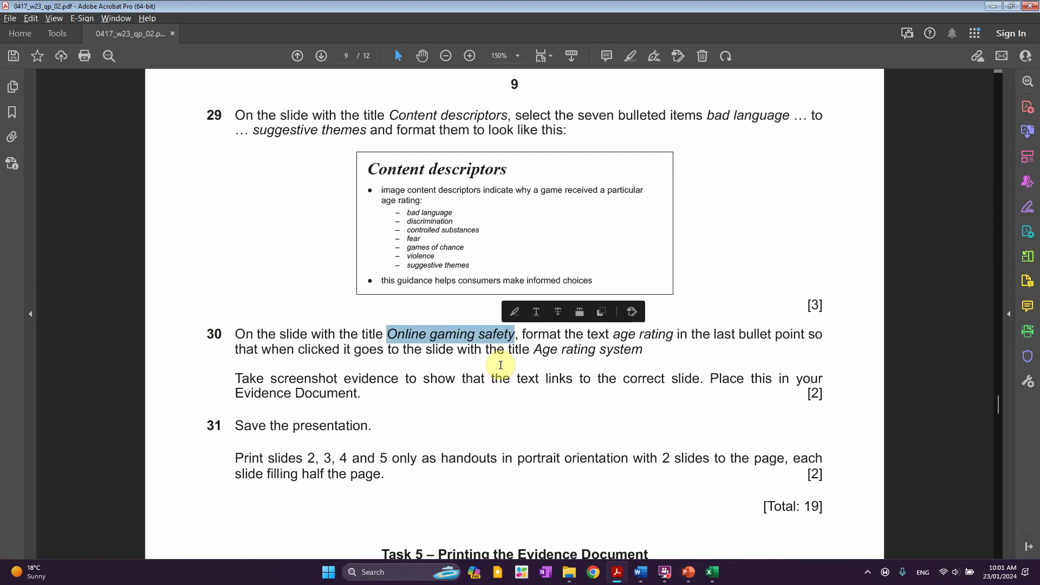
key("alt+Tab")
left_click(96, 474)
Mark 'age rating' in question 30 and reread its instructions
key("alt+Tab")
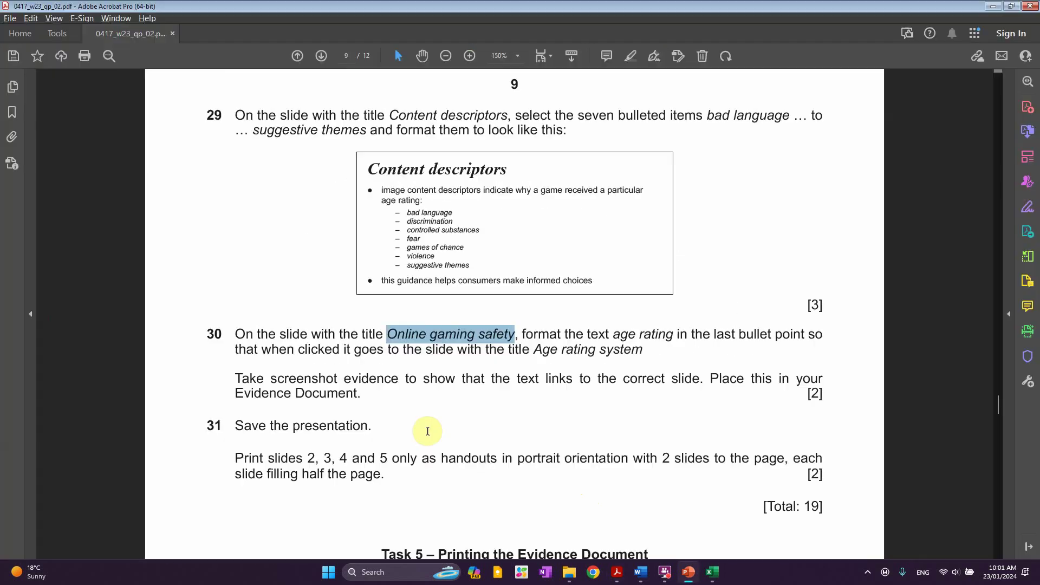
left_click_drag(587, 334, 674, 336)
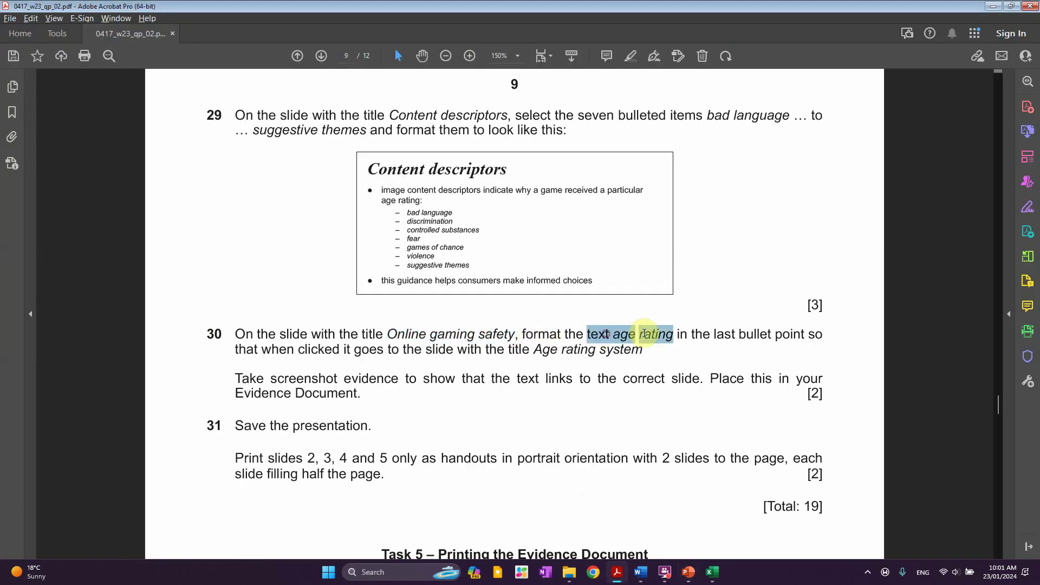
scroll(638, 406, "up", 1)
key("alt+Tab")
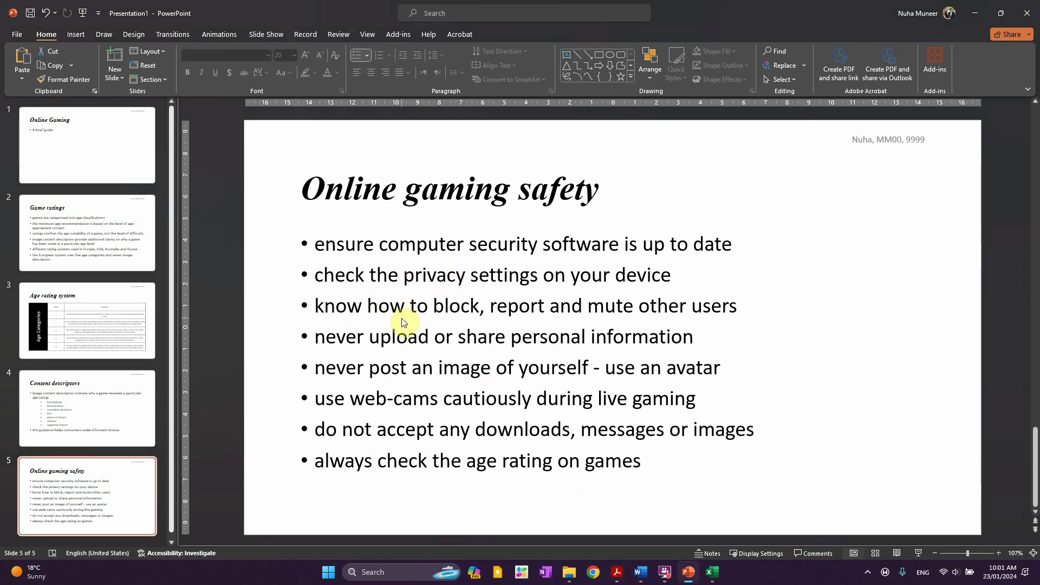
key("alt+Tab")
key("alt+Tab")
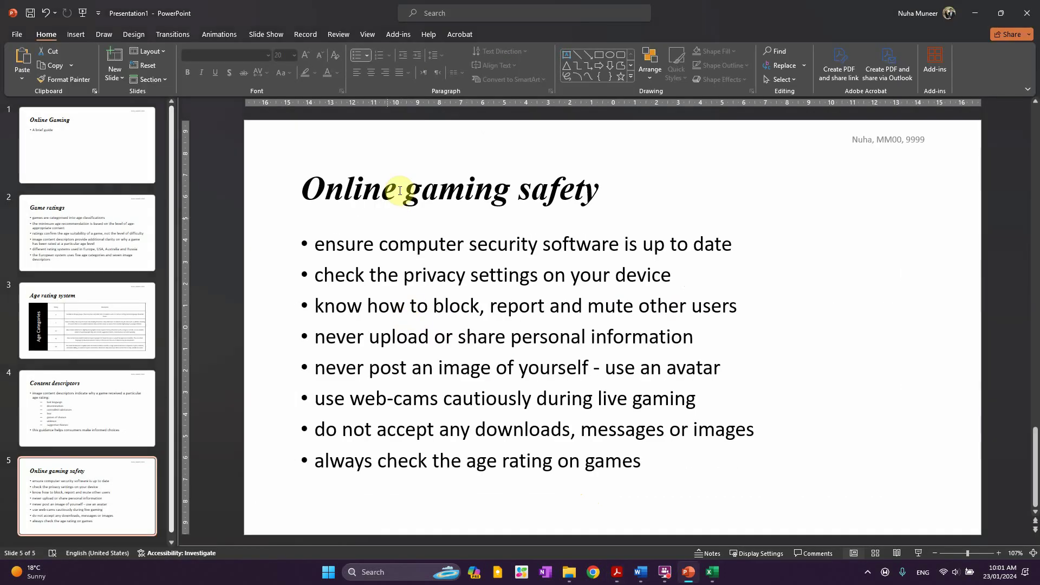
key("alt+Tab")
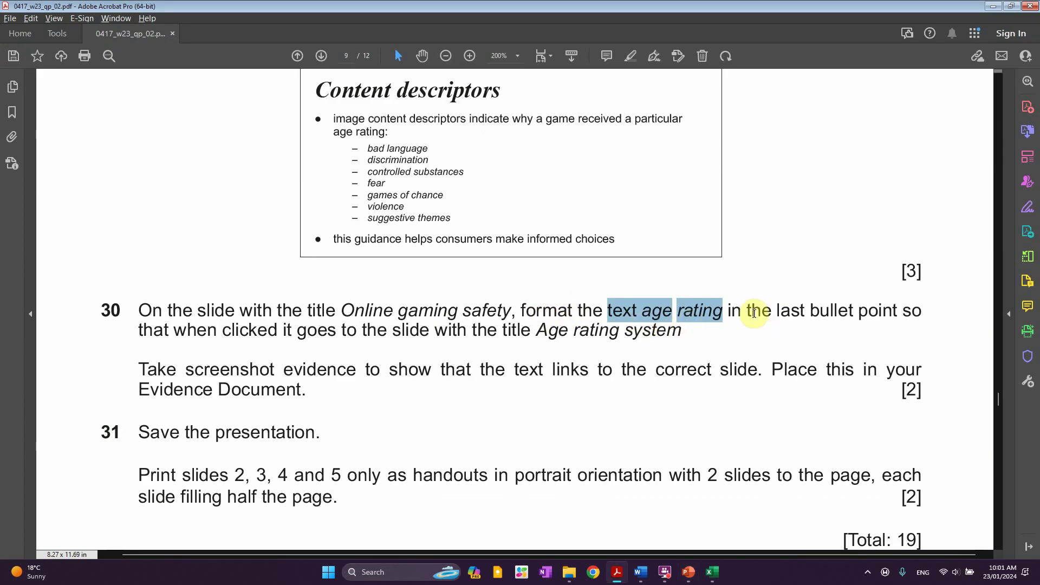
key("alt+Tab")
Select the words 'age rating' in the last bullet, checking the question's wording
left_click(610, 460)
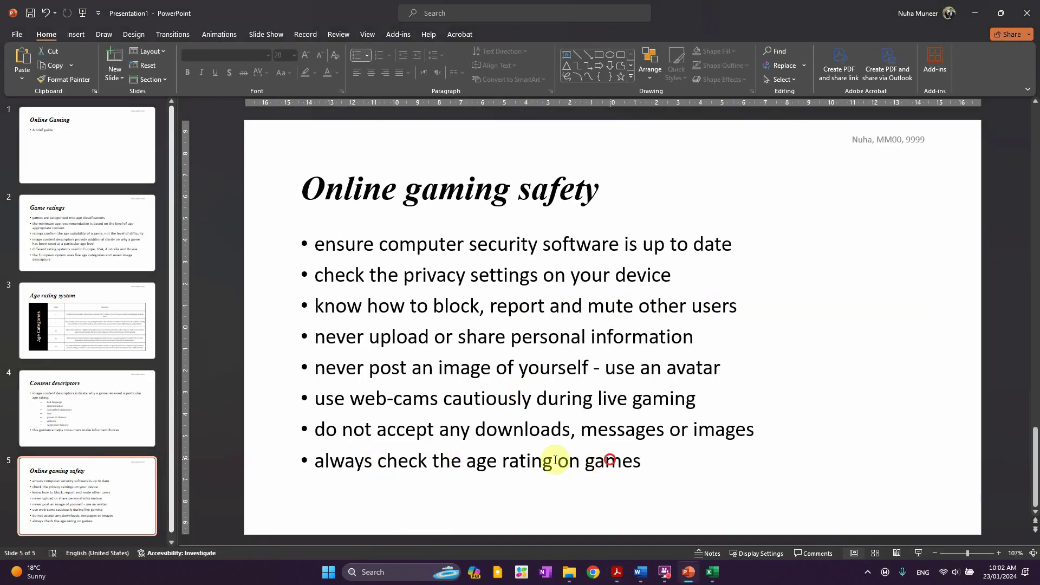
left_click_drag(555, 460, 399, 460)
left_click(484, 462)
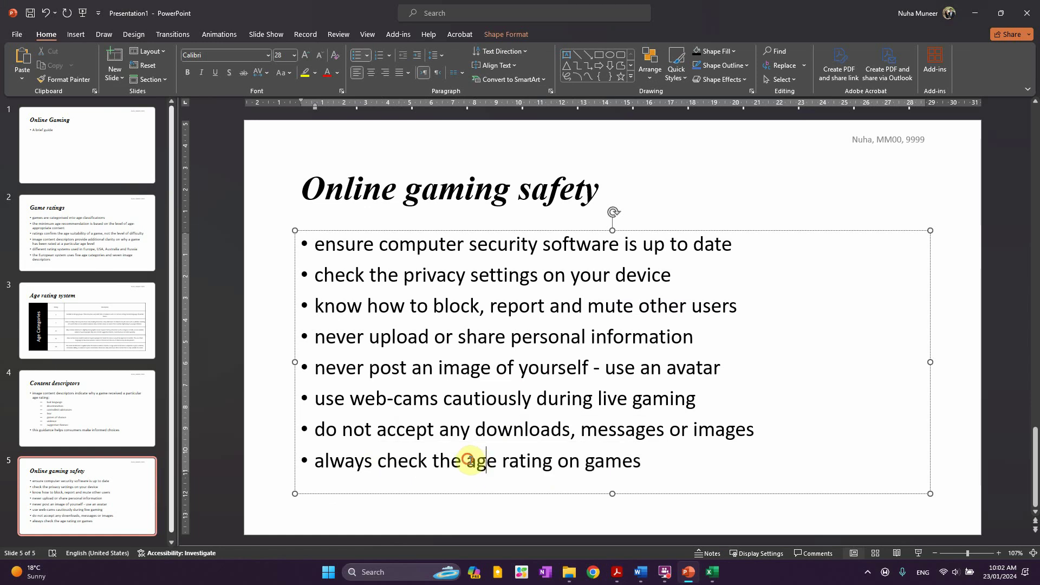
left_click_drag(468, 460, 592, 461)
key("alt+Tab")
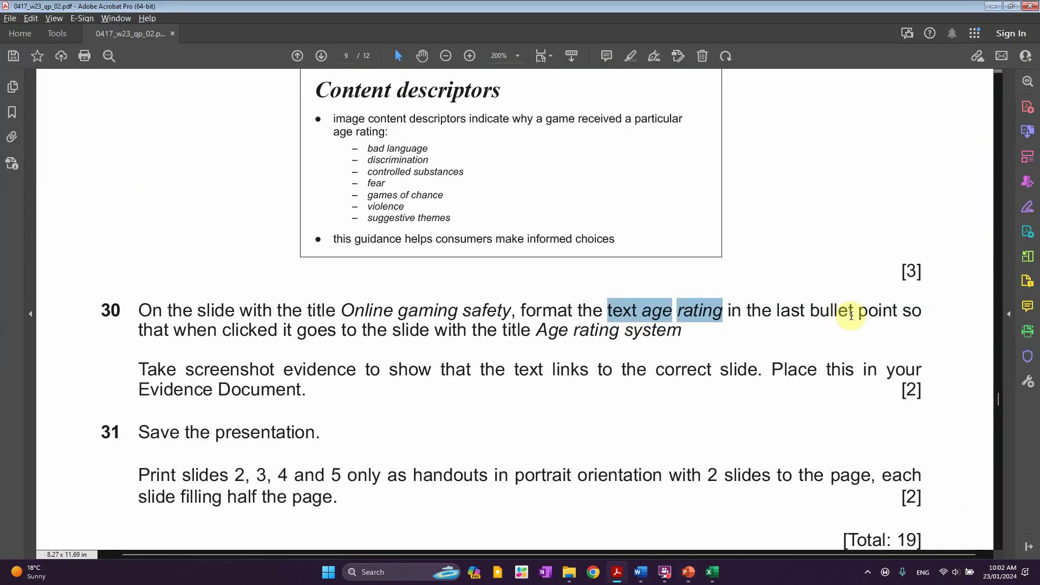
left_click_drag(230, 331, 292, 333)
left_click_drag(362, 332, 467, 331)
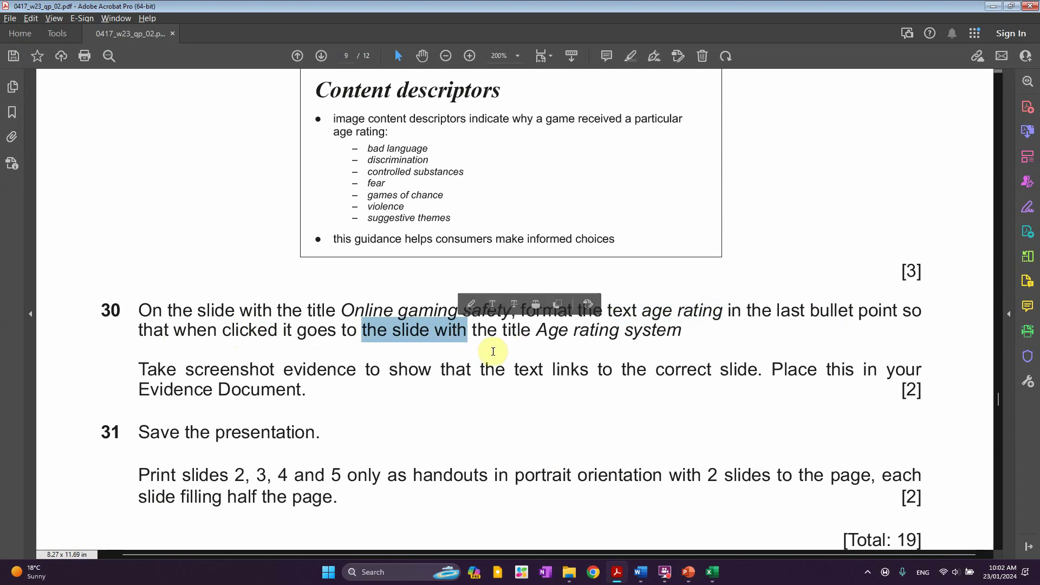
key("alt+Tab")
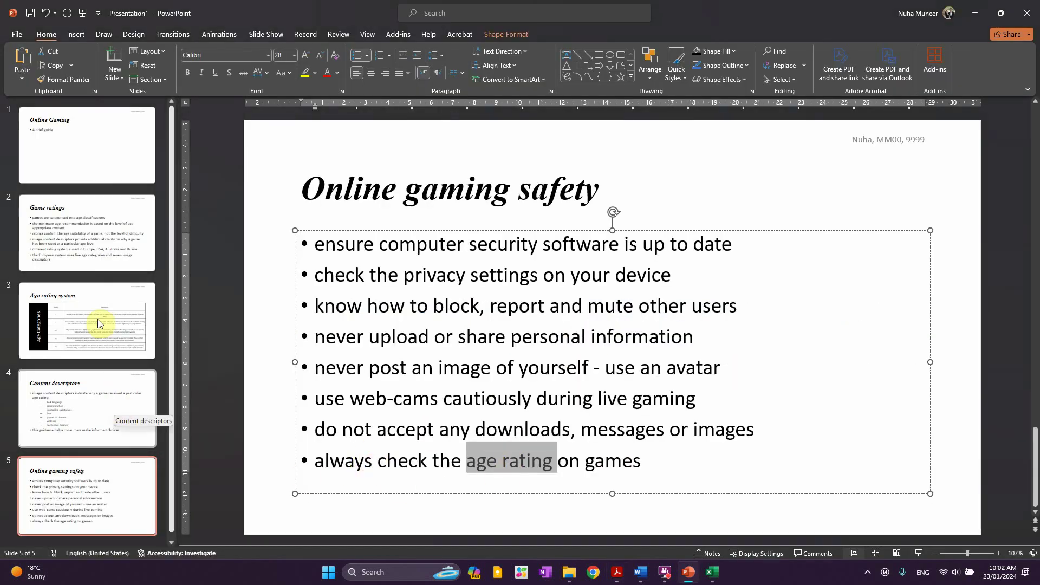
key("alt+Tab")
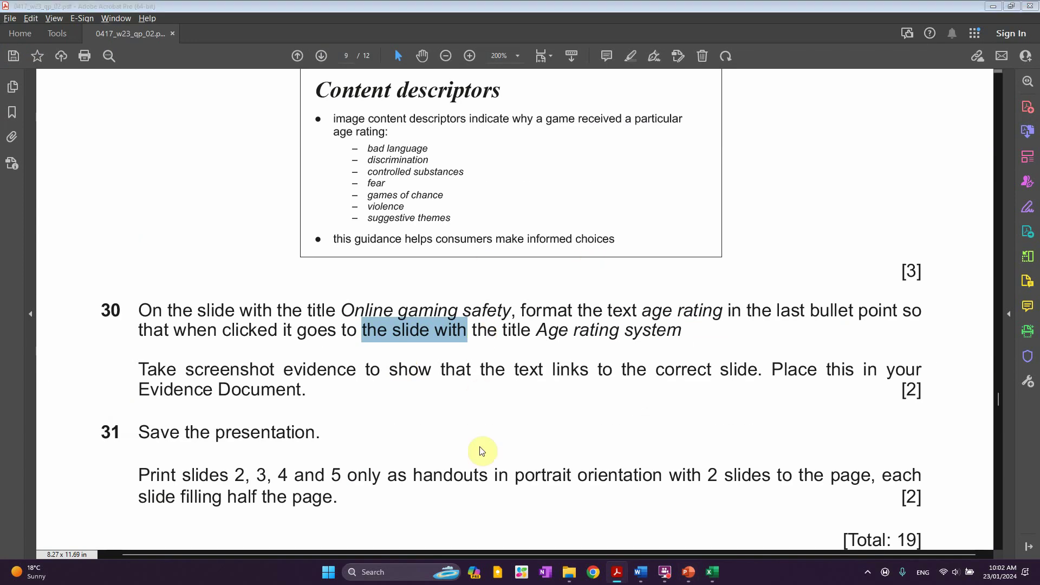
key("alt+Tab")
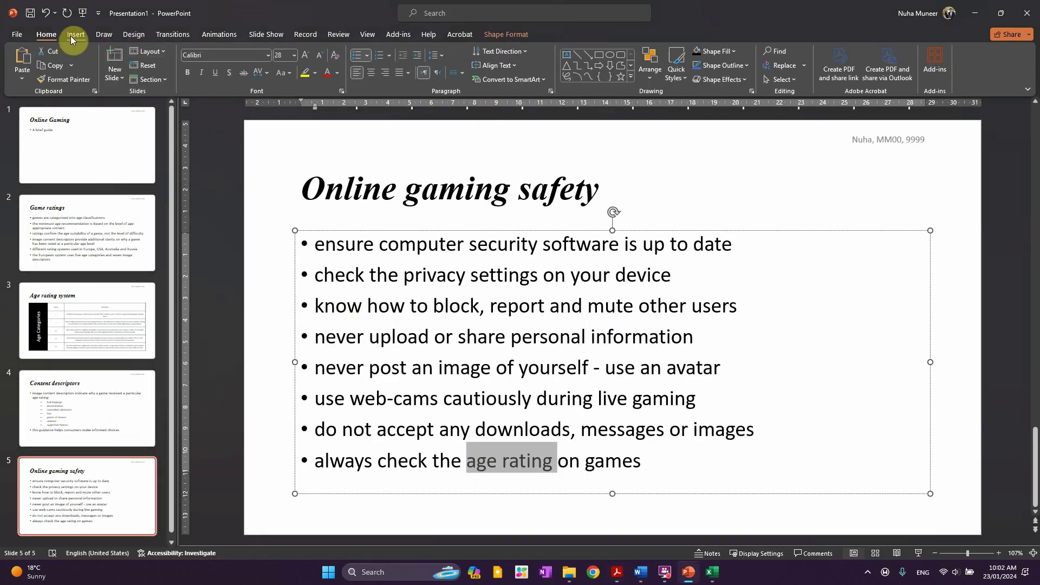
Open Insert Hyperlink for 'age rating' with Place in This Document slide targets listed
right_click(483, 459)
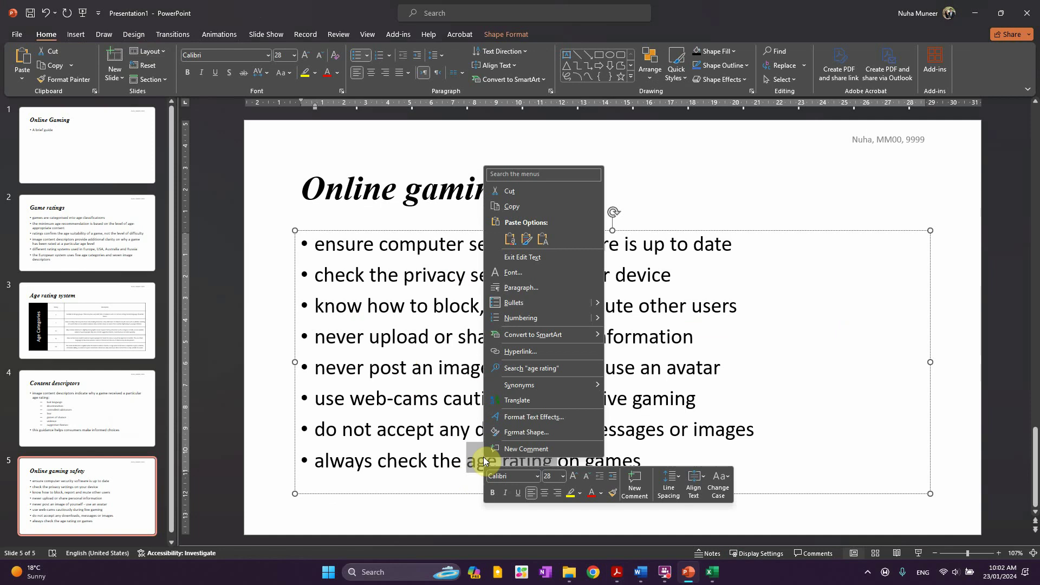
left_click(540, 353)
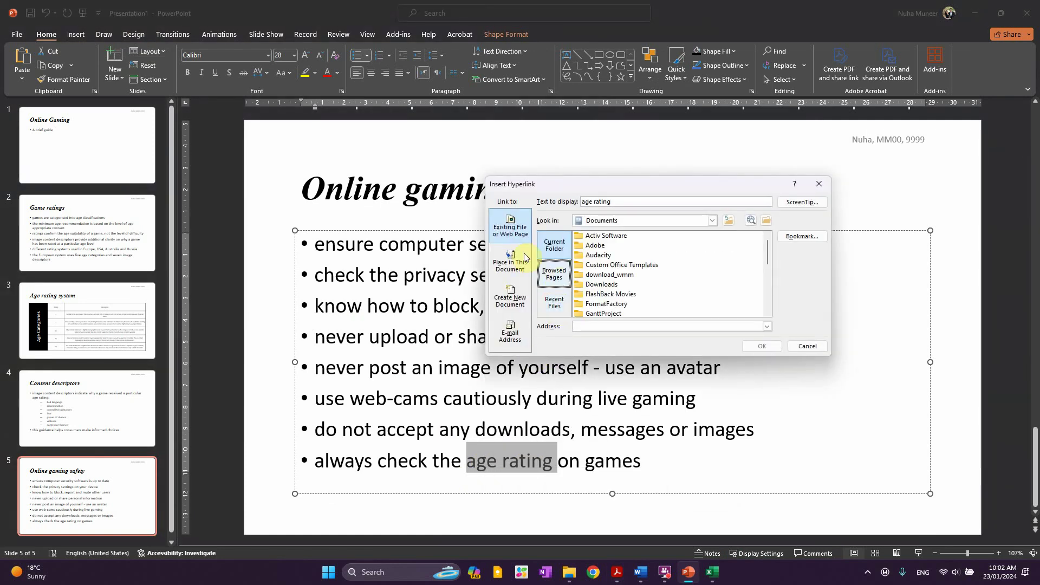
left_click(510, 260)
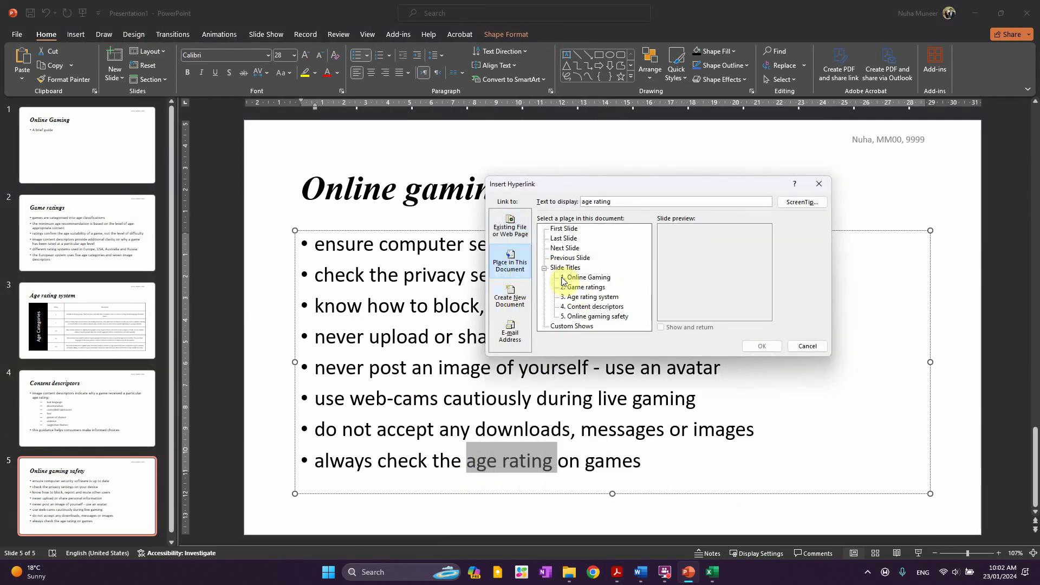